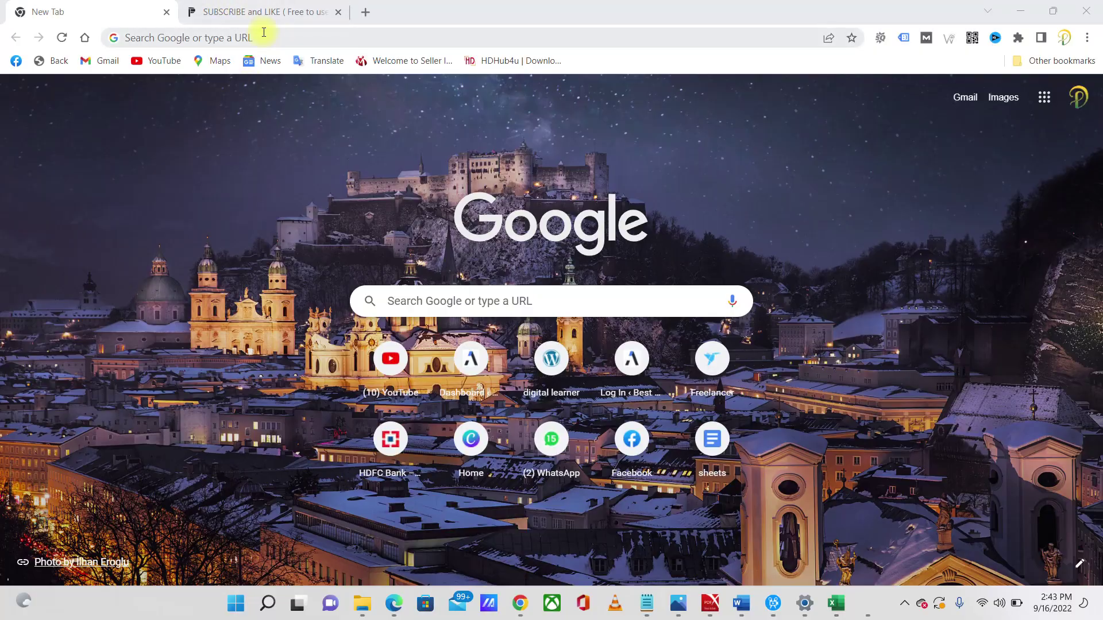
Search Google for 'panzoid' and open the panzoid.com website.
click(264, 33)
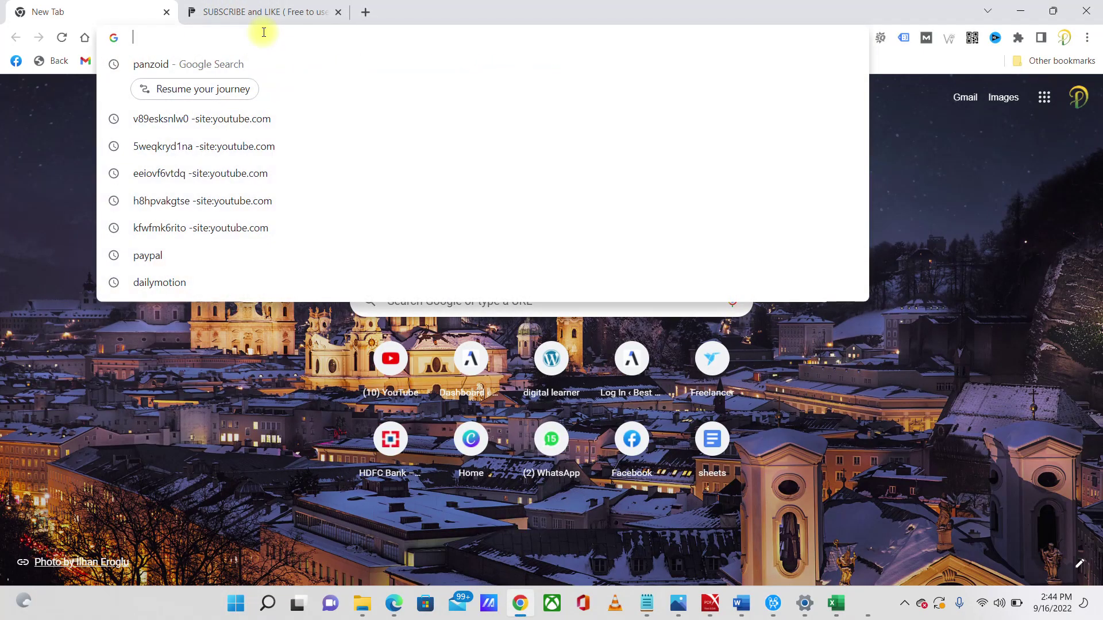
text(panzo)
key(Return)
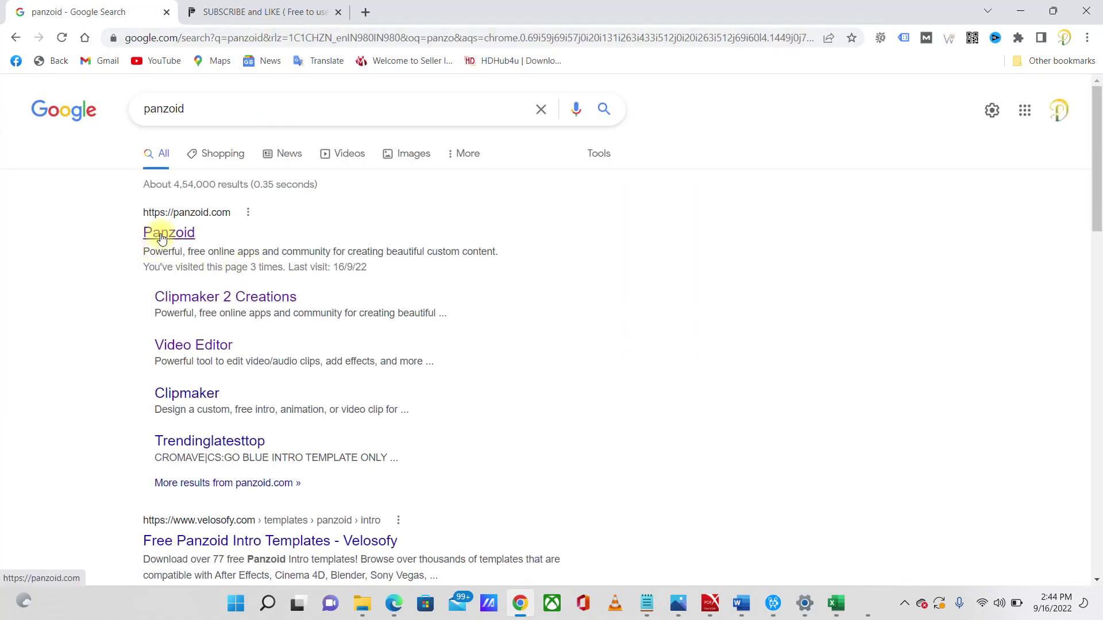
click(162, 239)
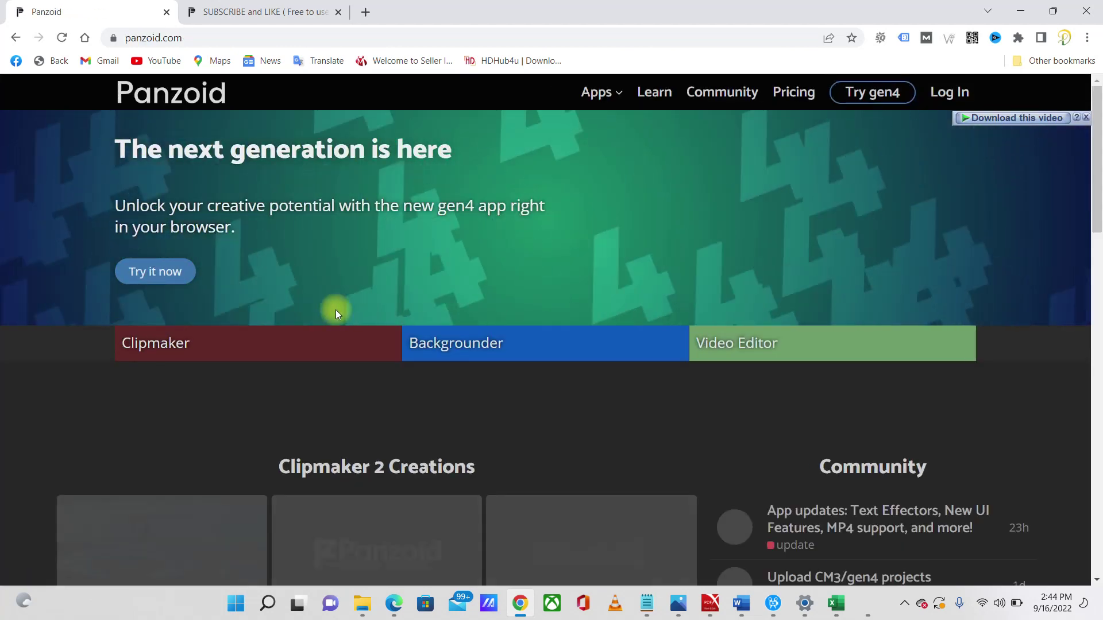
Browse the Panzoid homepage and open 'more creations' to see the community gallery.
scroll(336, 309, down, 2)
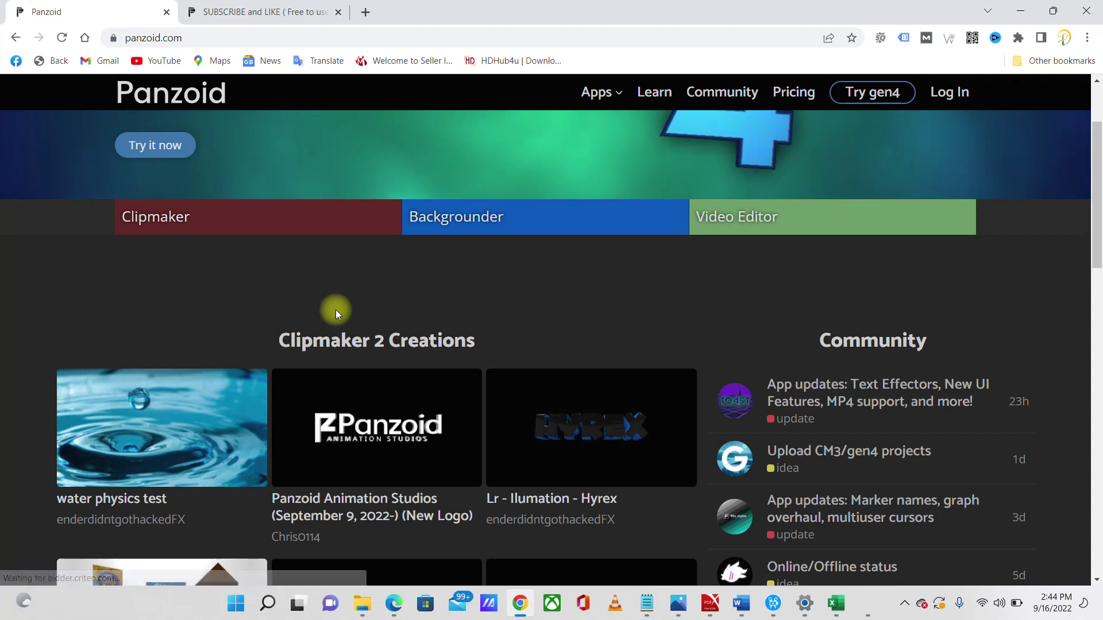
scroll(336, 309, down, 1)
scroll(335, 309, down, 2)
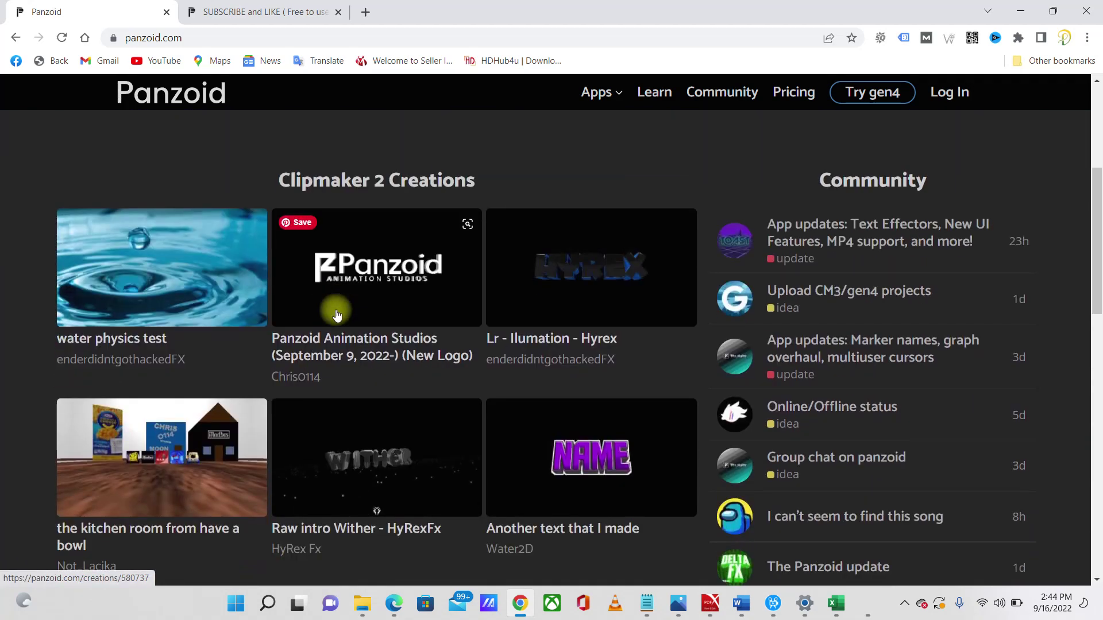
scroll(336, 315, down, 3)
scroll(337, 316, down, 3)
scroll(337, 315, down, 4)
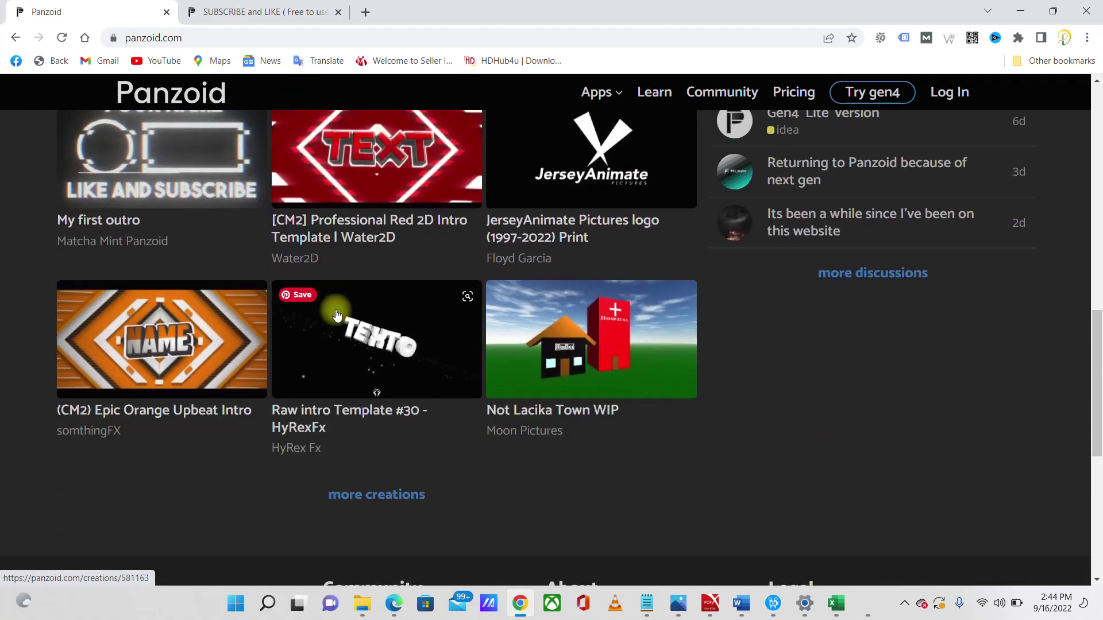
scroll(337, 315, up, 8)
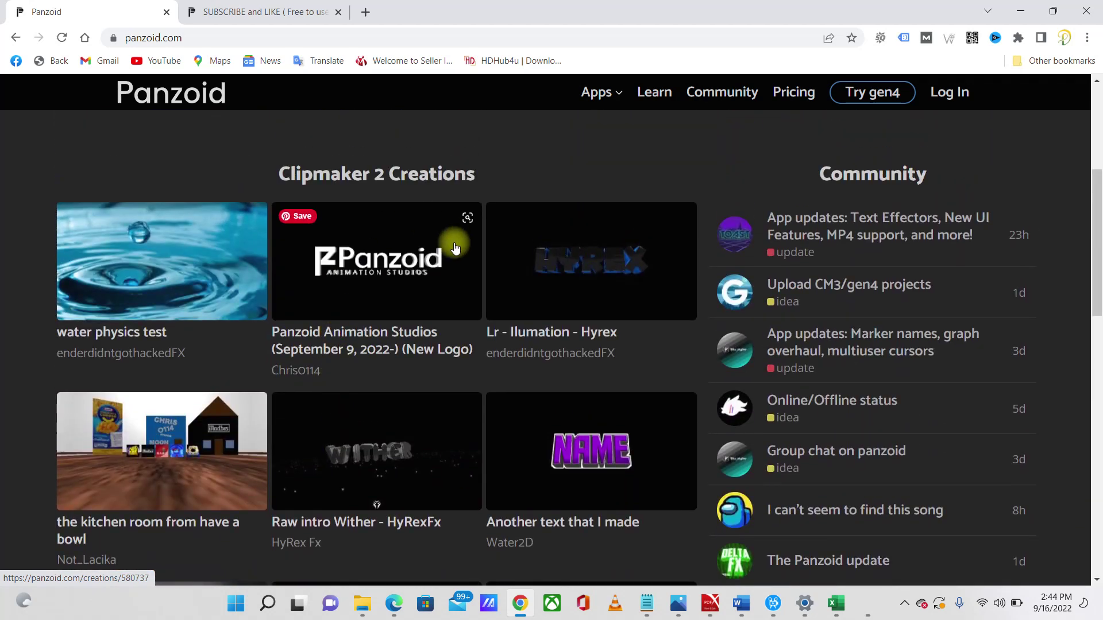
scroll(455, 248, up, 4)
scroll(551, 294, up, 2)
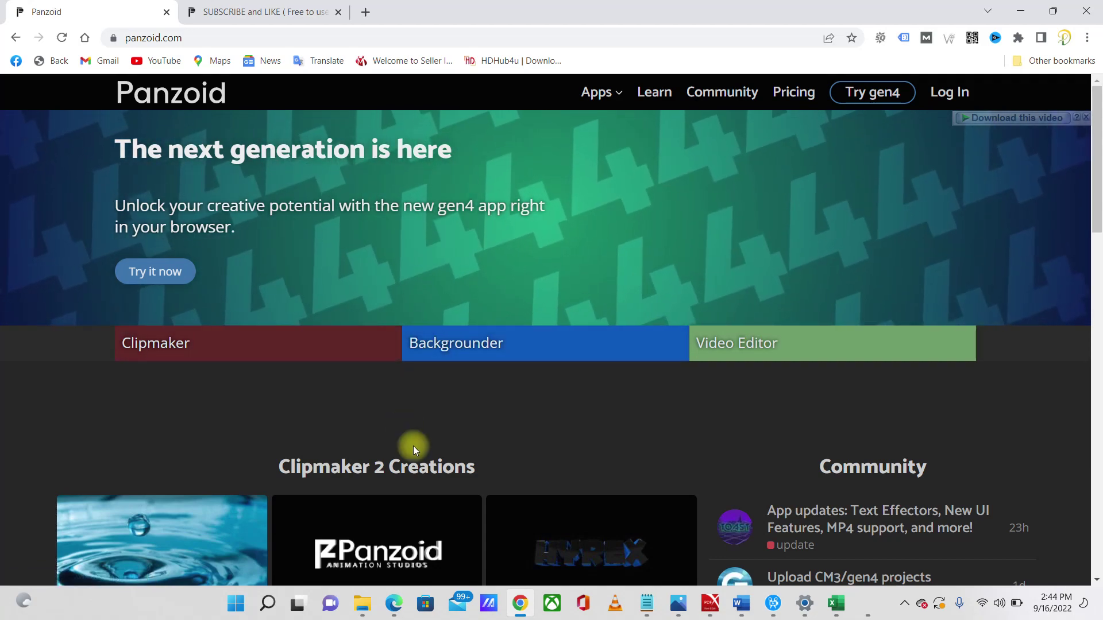
scroll(413, 446, down, 6)
scroll(413, 451, up, 1)
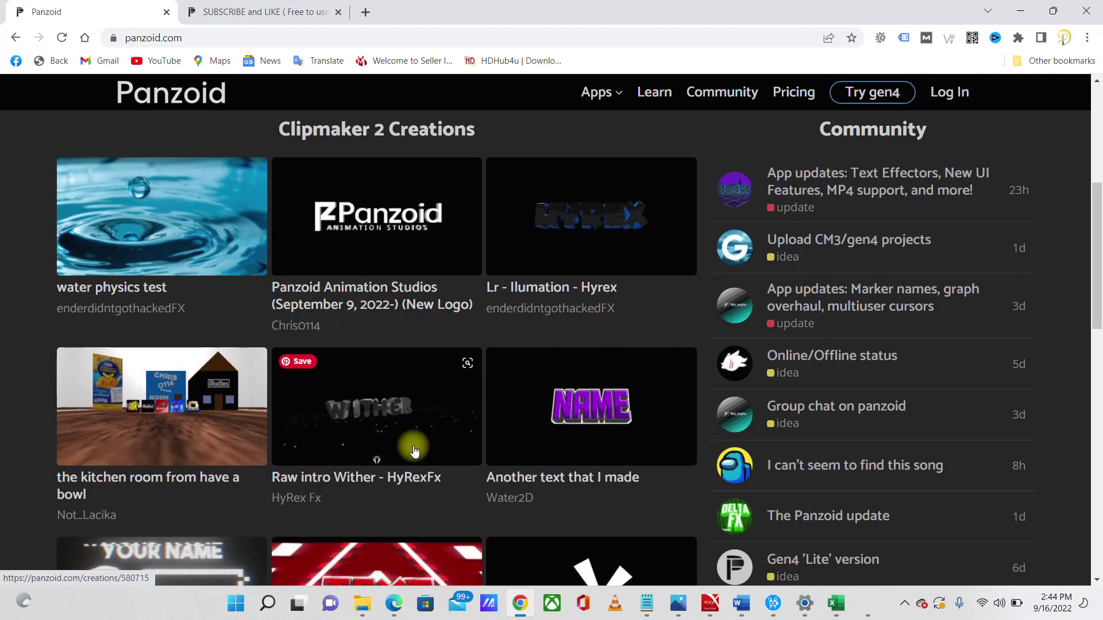
scroll(414, 452, down, 7)
scroll(414, 452, up, 3)
scroll(414, 452, up, 5)
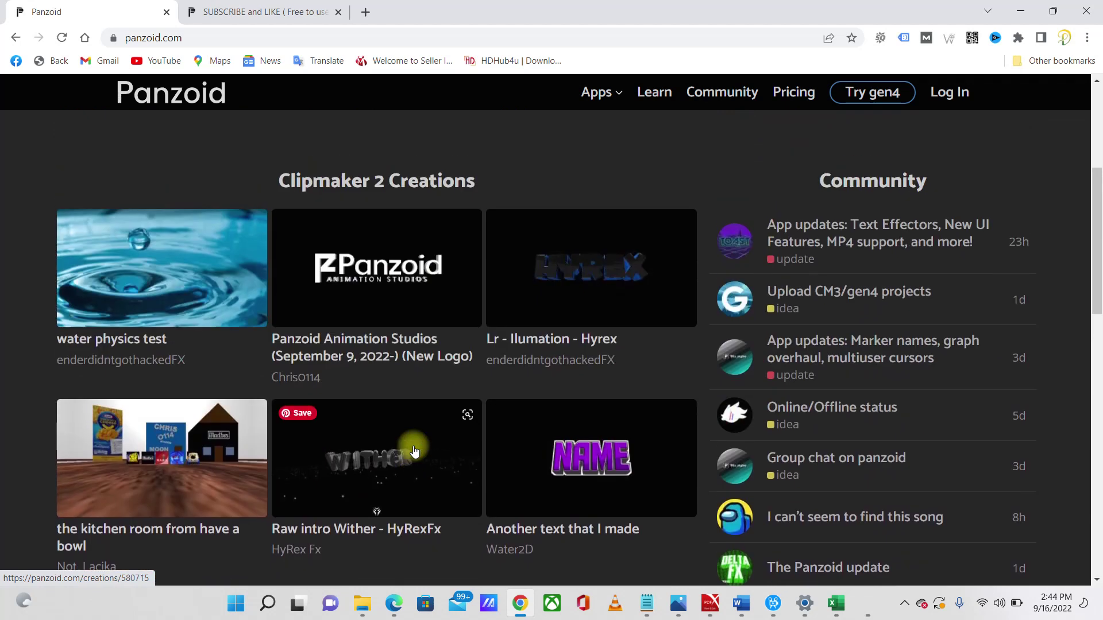
scroll(414, 452, down, 2)
scroll(414, 452, down, 2)
scroll(420, 448, down, 1)
scroll(426, 387, down, 2)
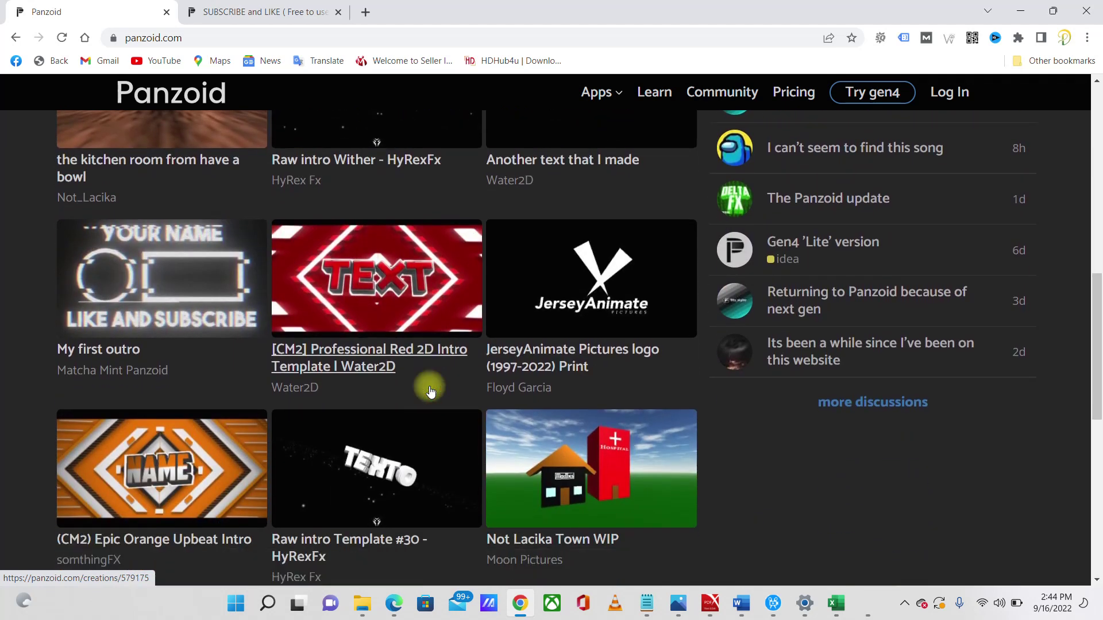
scroll(431, 391, down, 4)
click(388, 351)
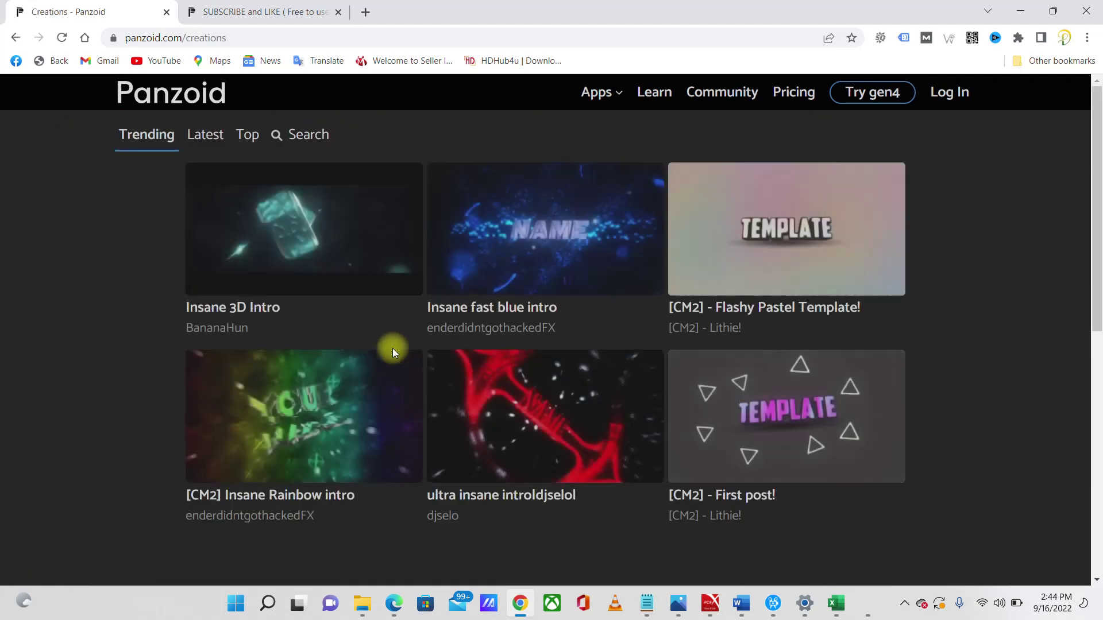
Search the creations gallery for SUBSCRIBE BELL and open the white subscribe bell result.
scroll(307, 338, down, 3)
scroll(307, 339, down, 5)
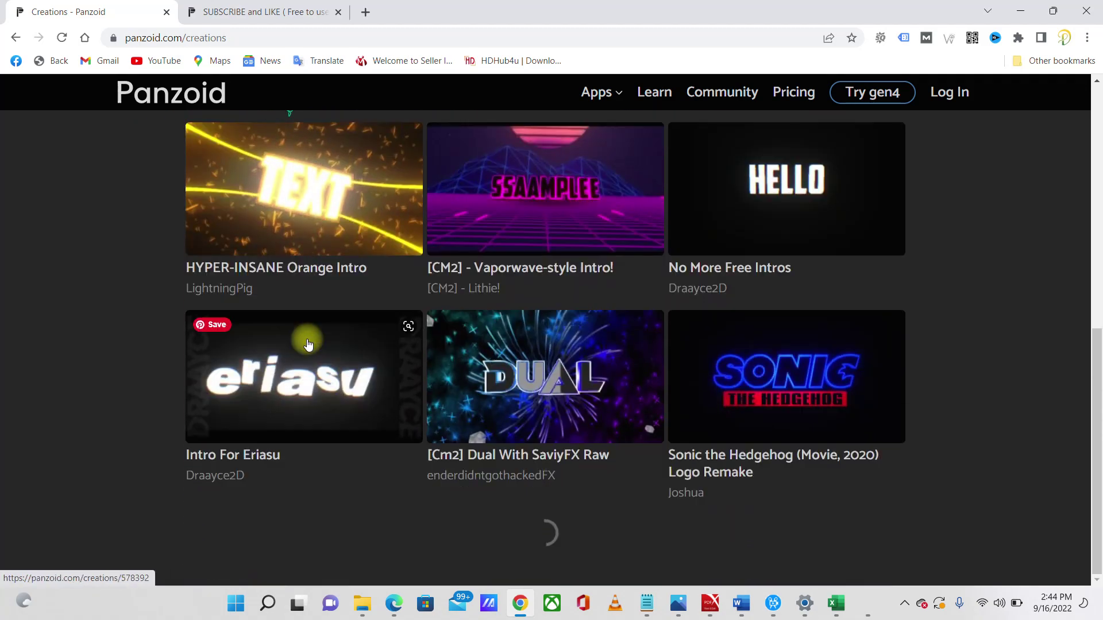
scroll(307, 339, down, 2)
scroll(306, 339, down, 5)
scroll(306, 339, down, 4)
scroll(308, 343, up, 15)
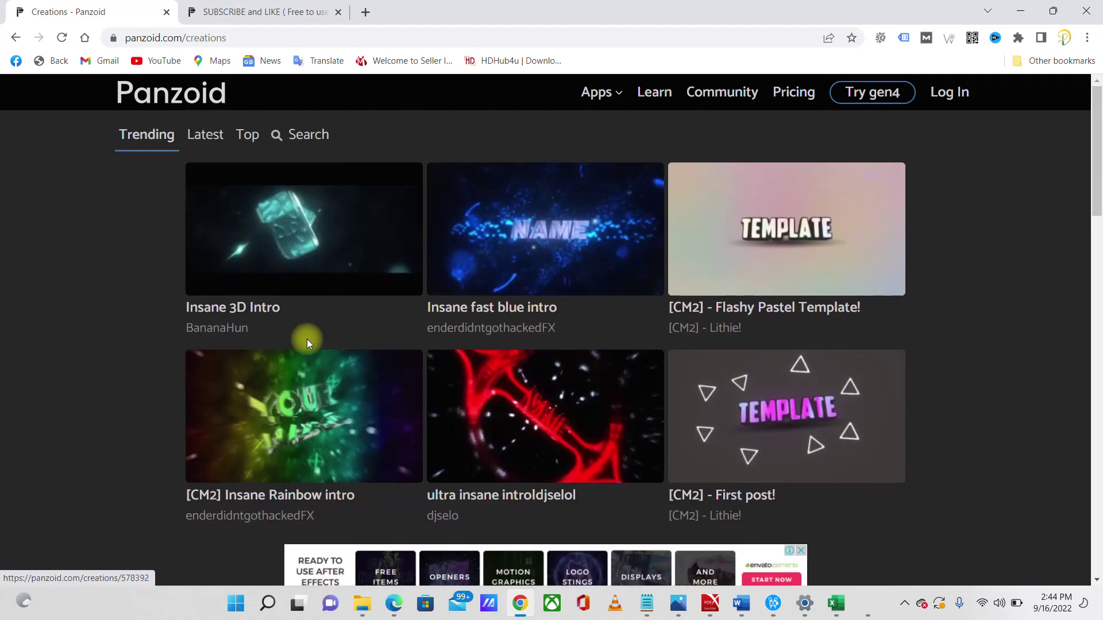
click(292, 127)
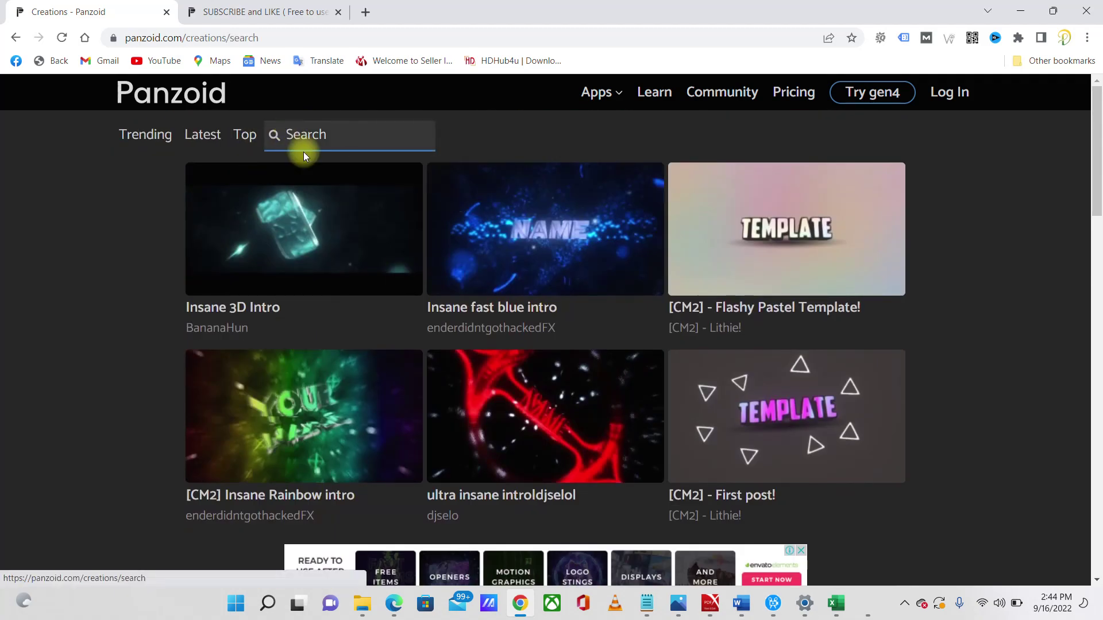
text(su)
key(Down)
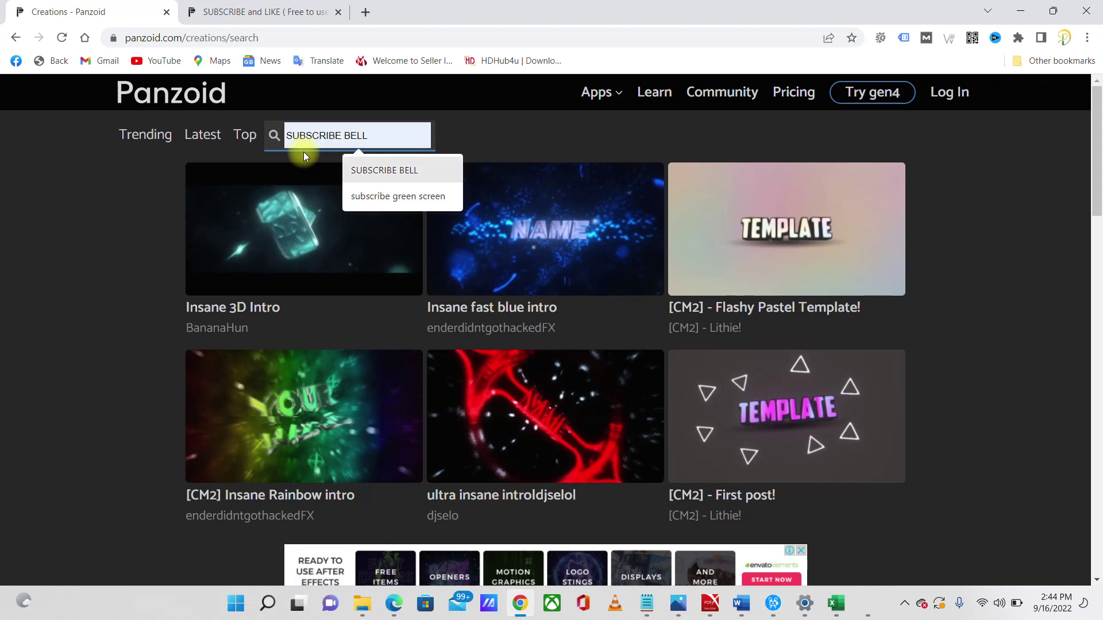
key(Return)
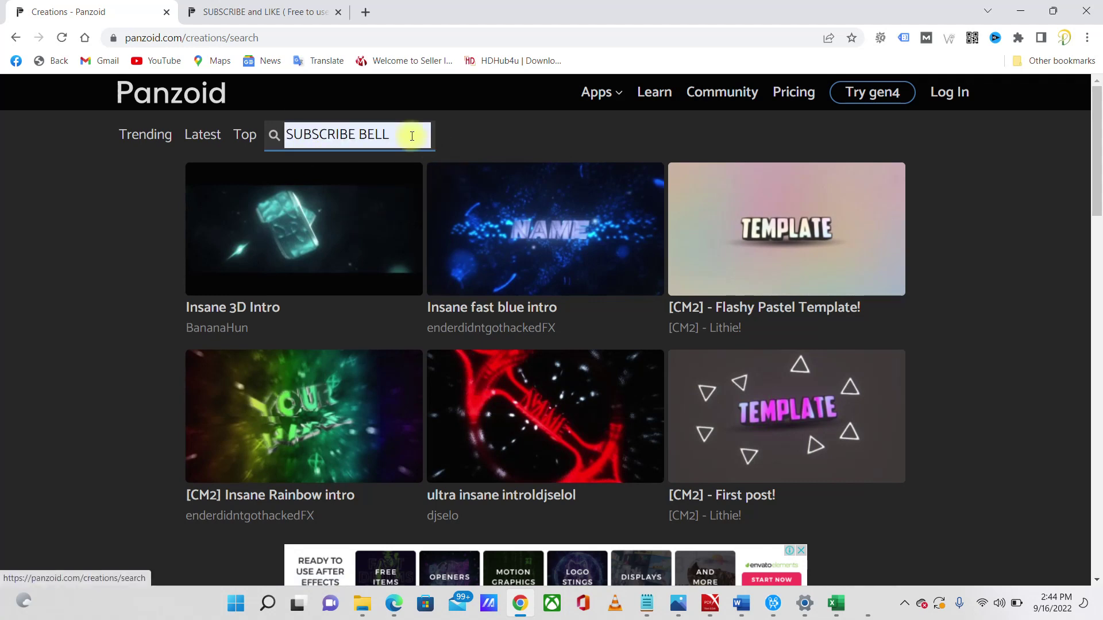
key(Return)
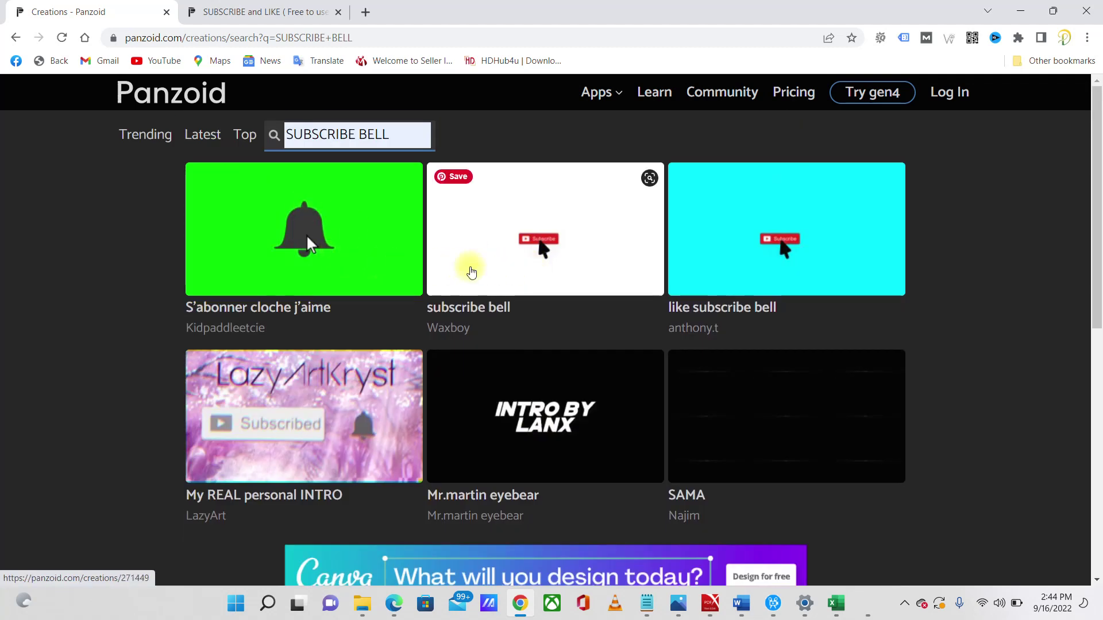
click(592, 241)
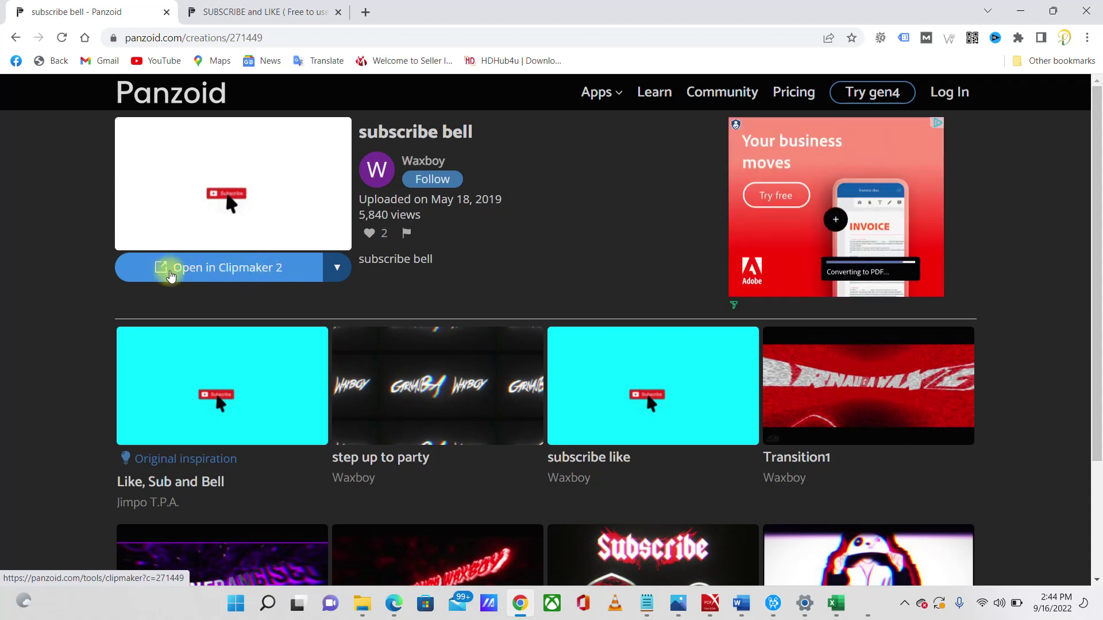
Load the subscribe bell creation in Clipmaker 2, preview it with render preview on, then close the editor.
click(191, 269)
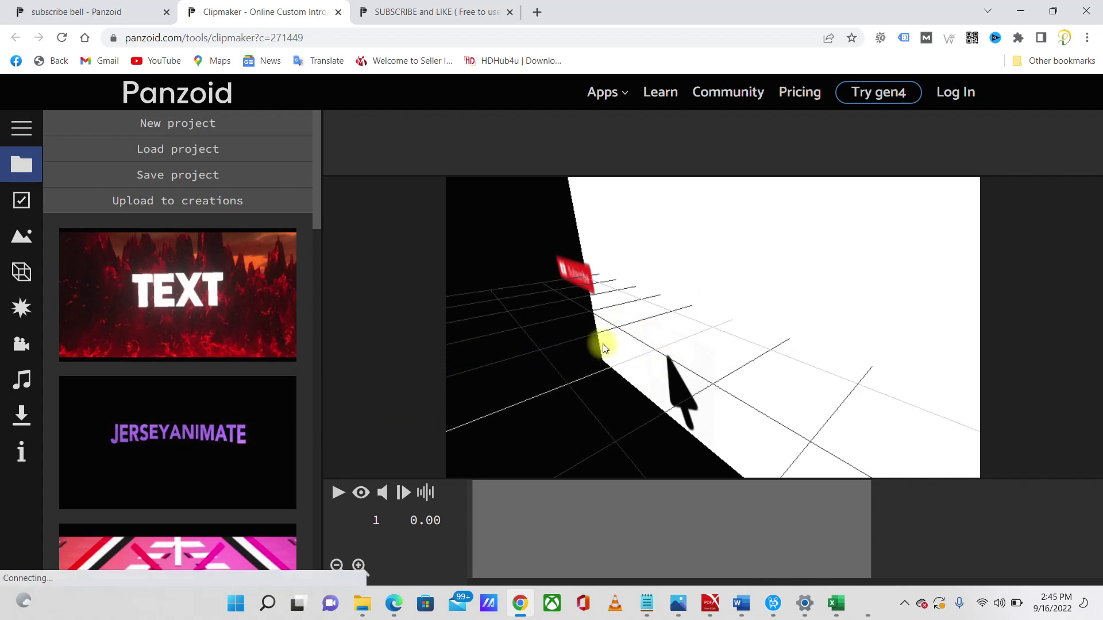
click(341, 493)
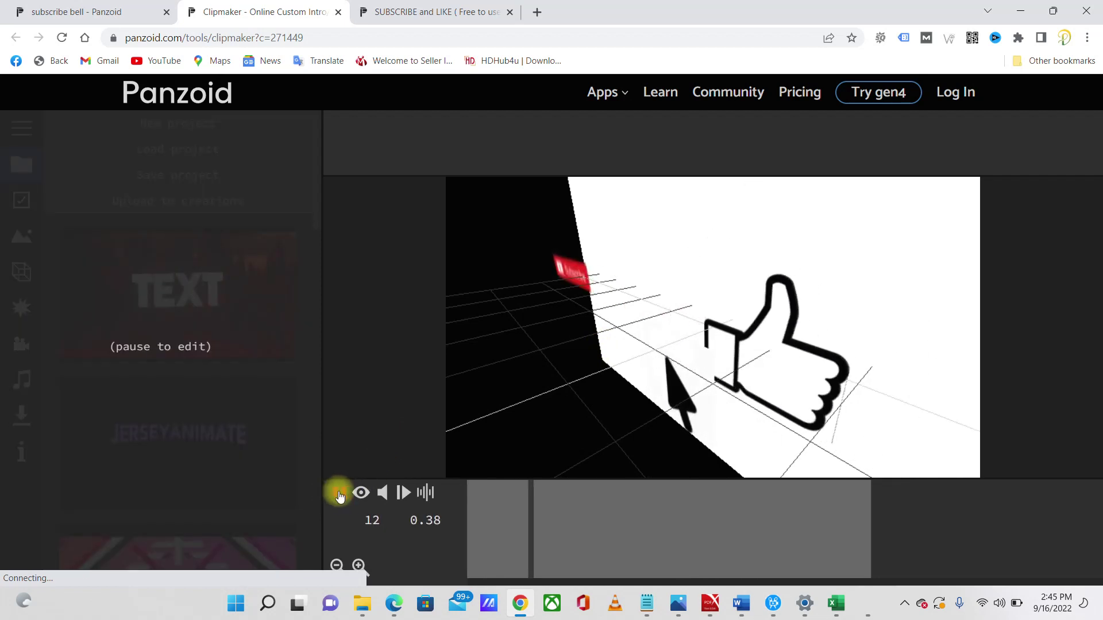
click(337, 493)
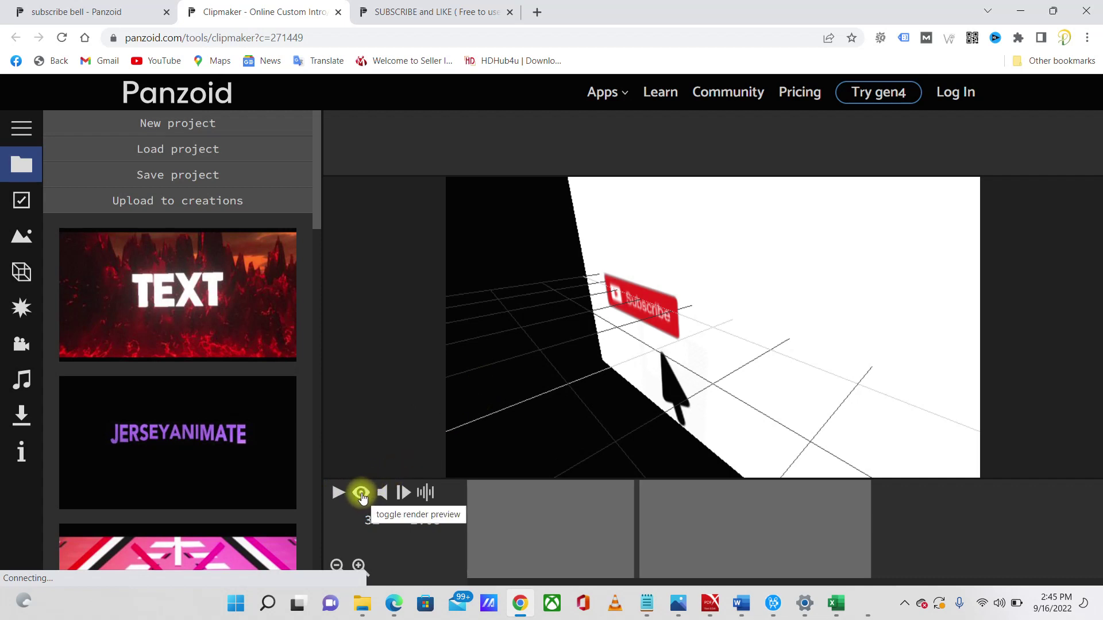
click(361, 495)
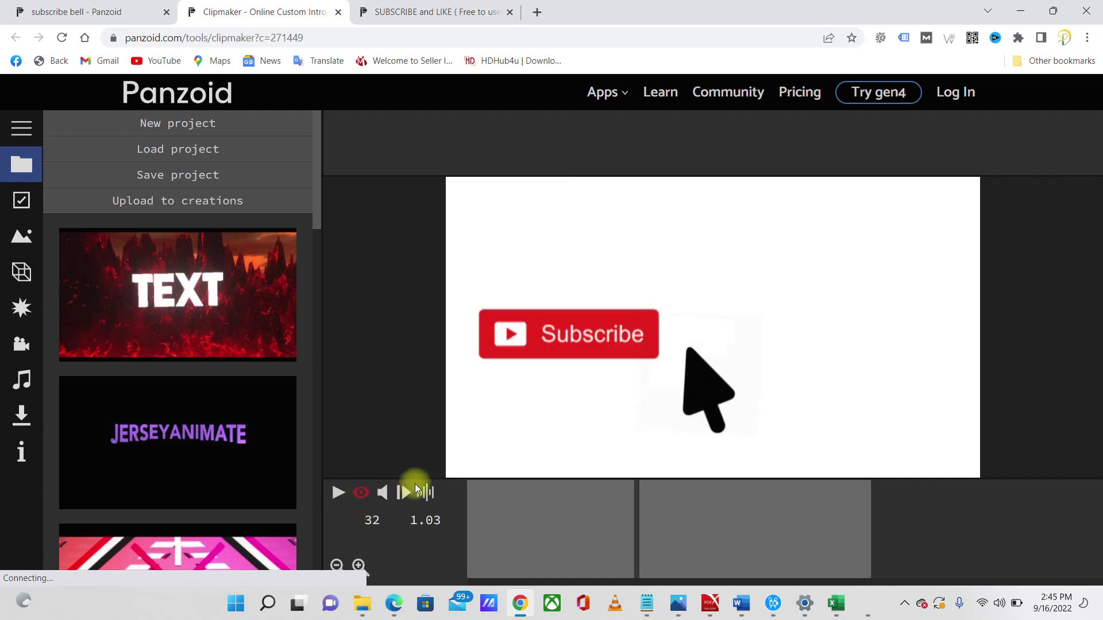
click(335, 493)
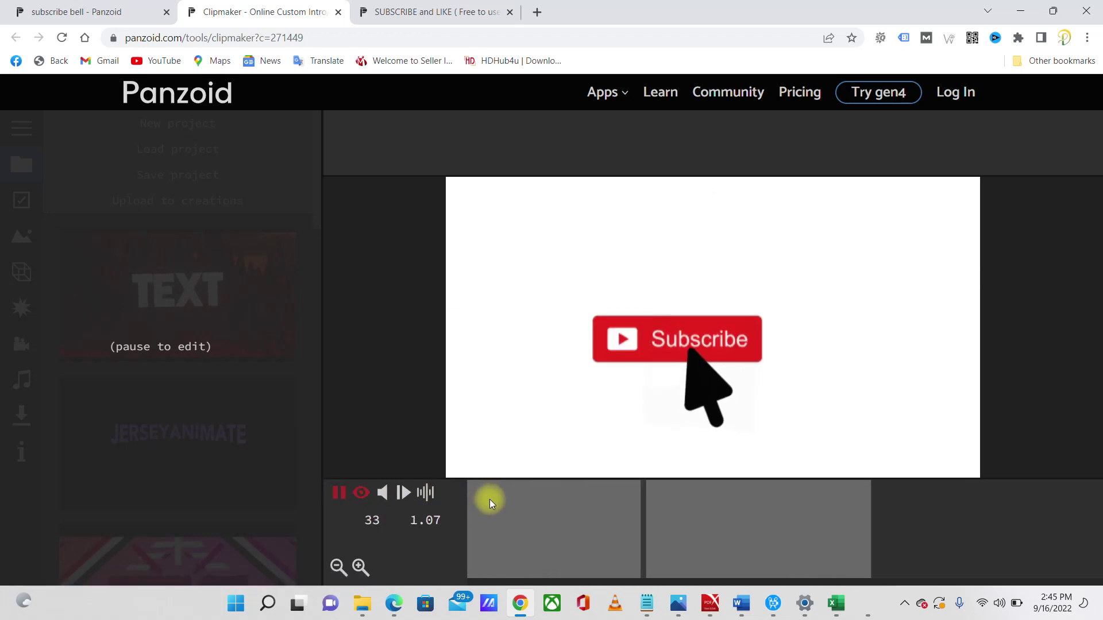
click(341, 495)
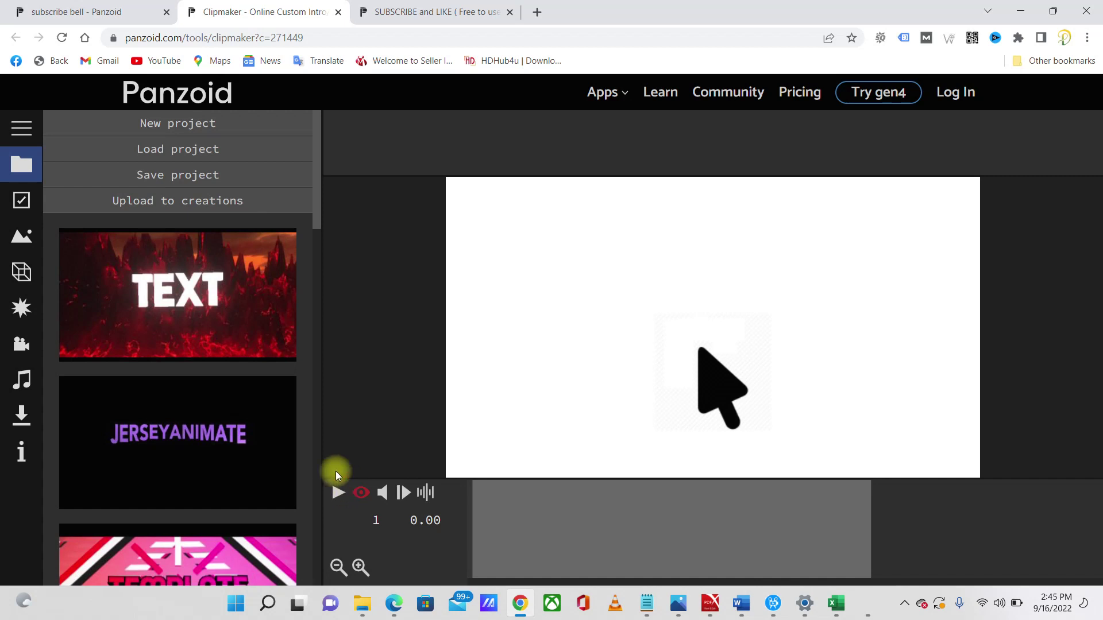
click(341, 495)
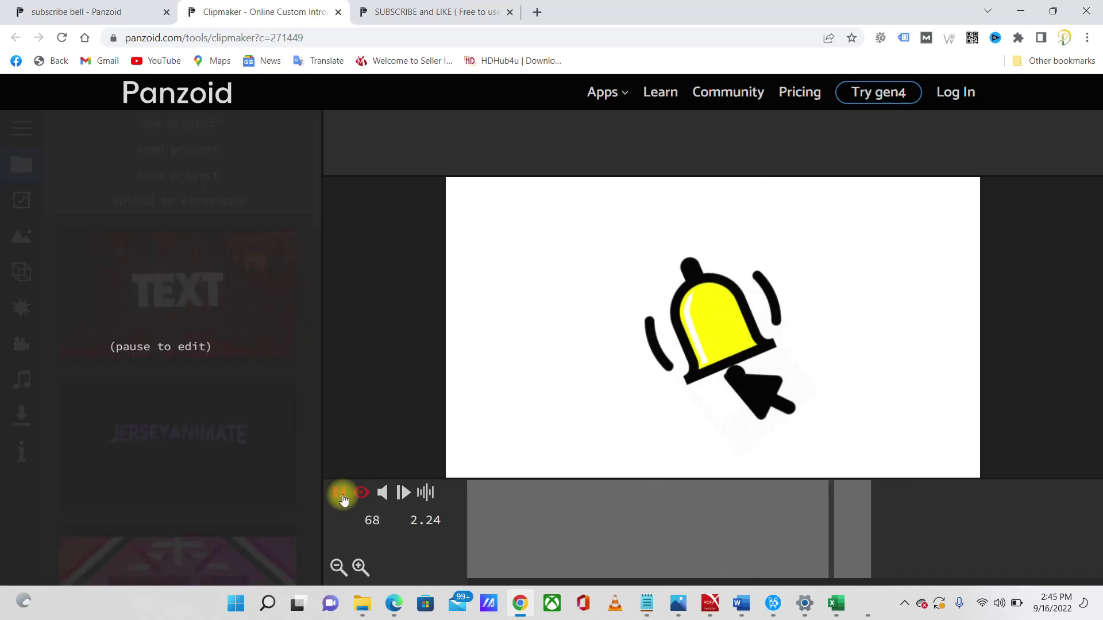
click(341, 494)
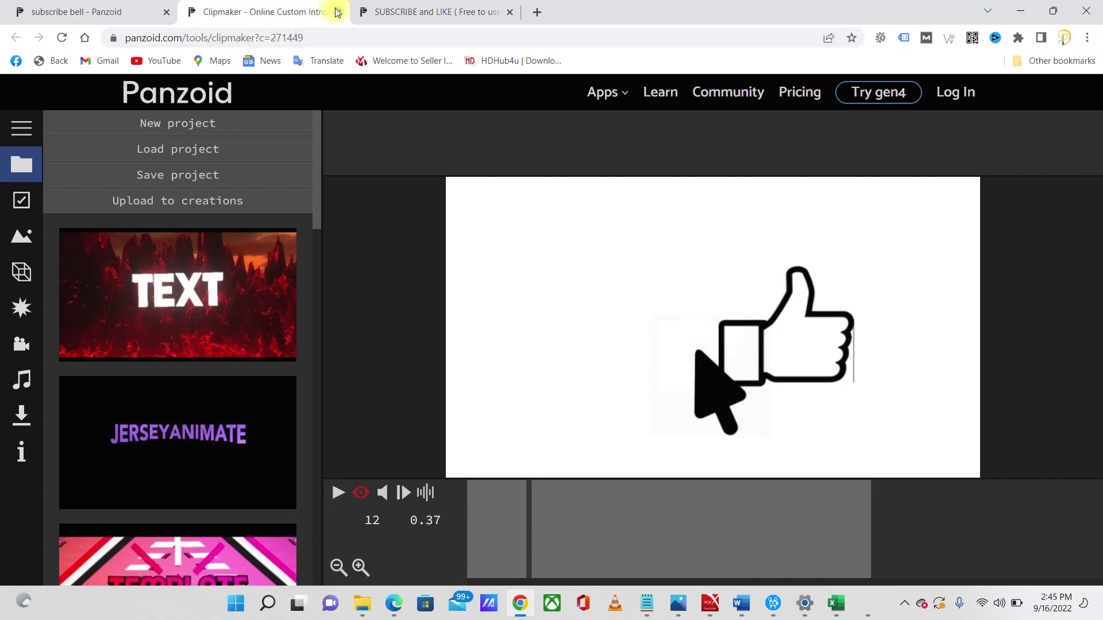
click(337, 12)
scroll(297, 339, down, 1)
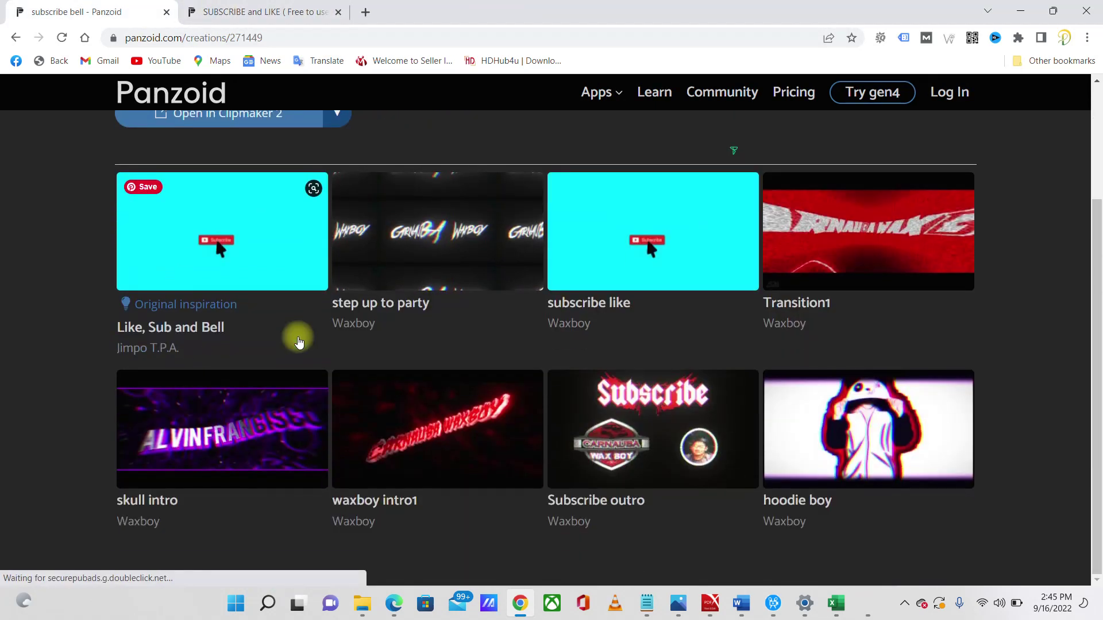
Return to the SUBSCRIBE BELL search results and open the like subscribe bell creation page.
scroll(297, 339, up, 3)
key(alt+Left)
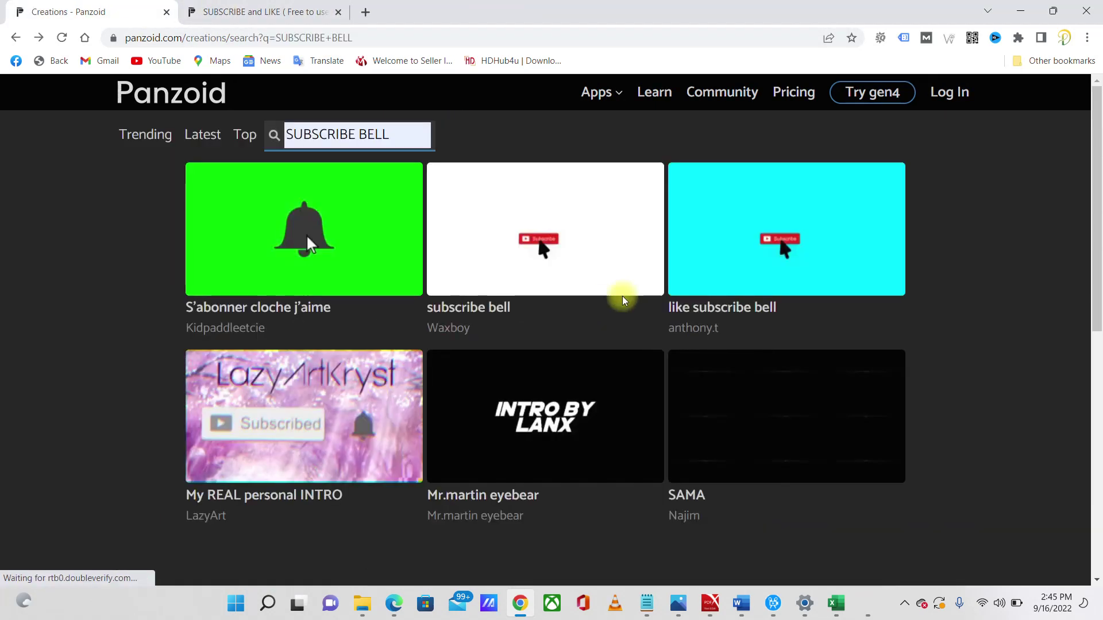
scroll(622, 300, down, 5)
scroll(623, 300, down, 3)
scroll(622, 300, down, 3)
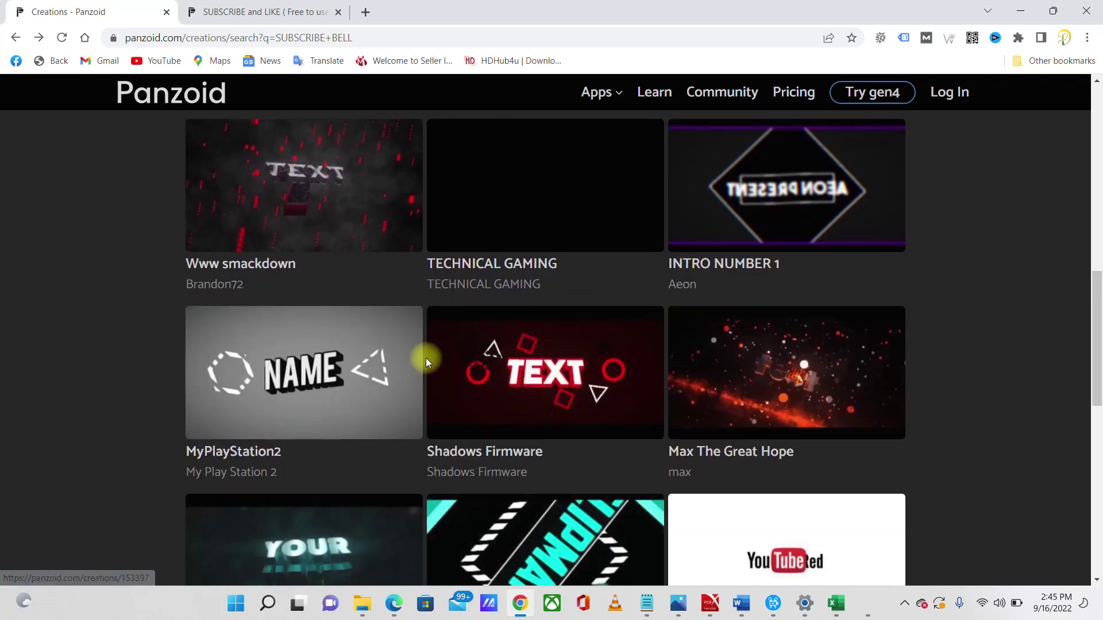
scroll(426, 357, down, 3)
scroll(715, 325, up, 3)
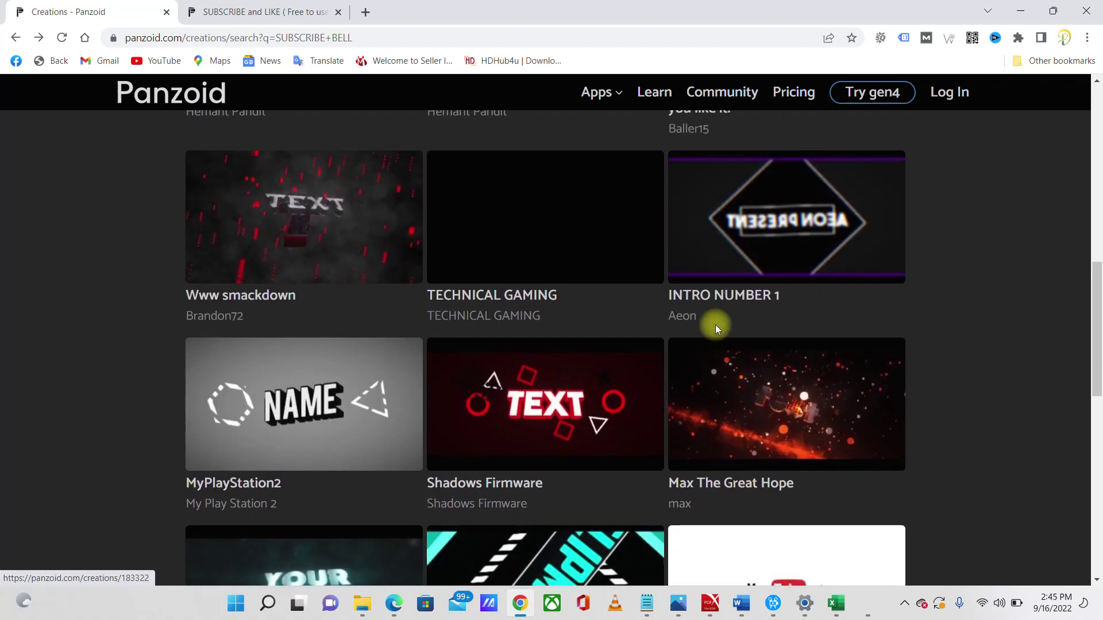
scroll(715, 326, up, 10)
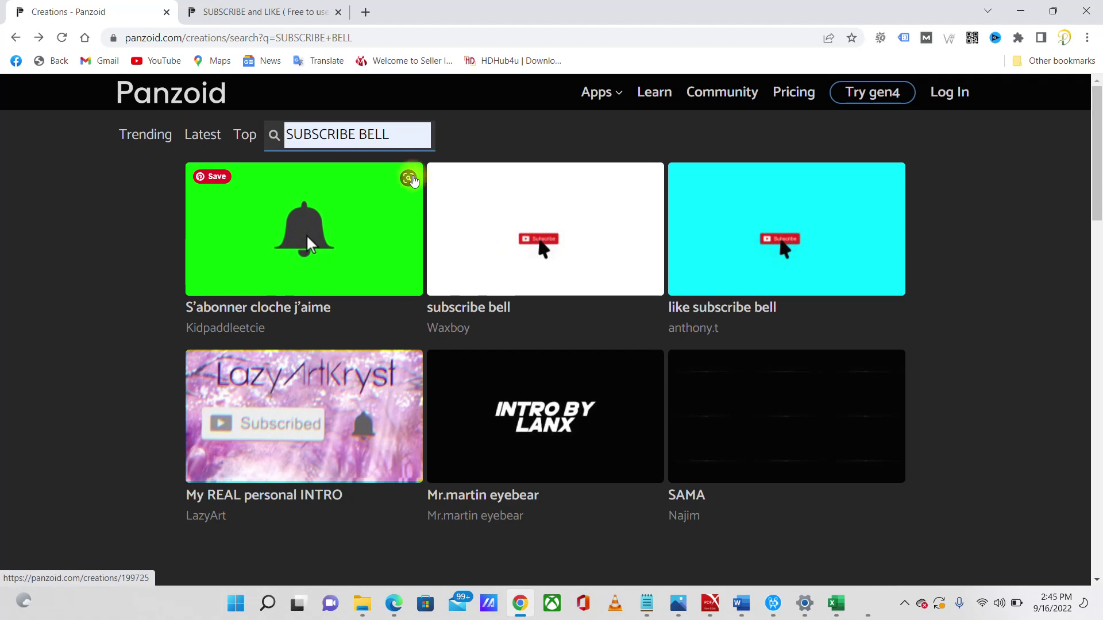
click(552, 252)
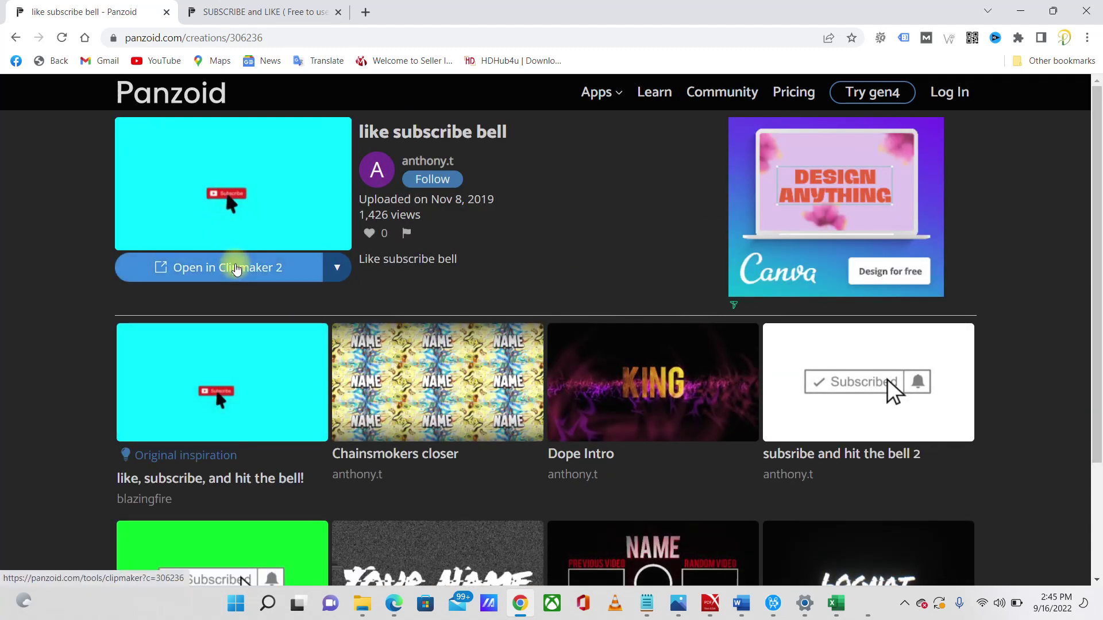
Open the related 'subsribe and hit the bell 2' creation in Clipmaker 2.
scroll(325, 268, down, 1)
scroll(325, 268, down, 2)
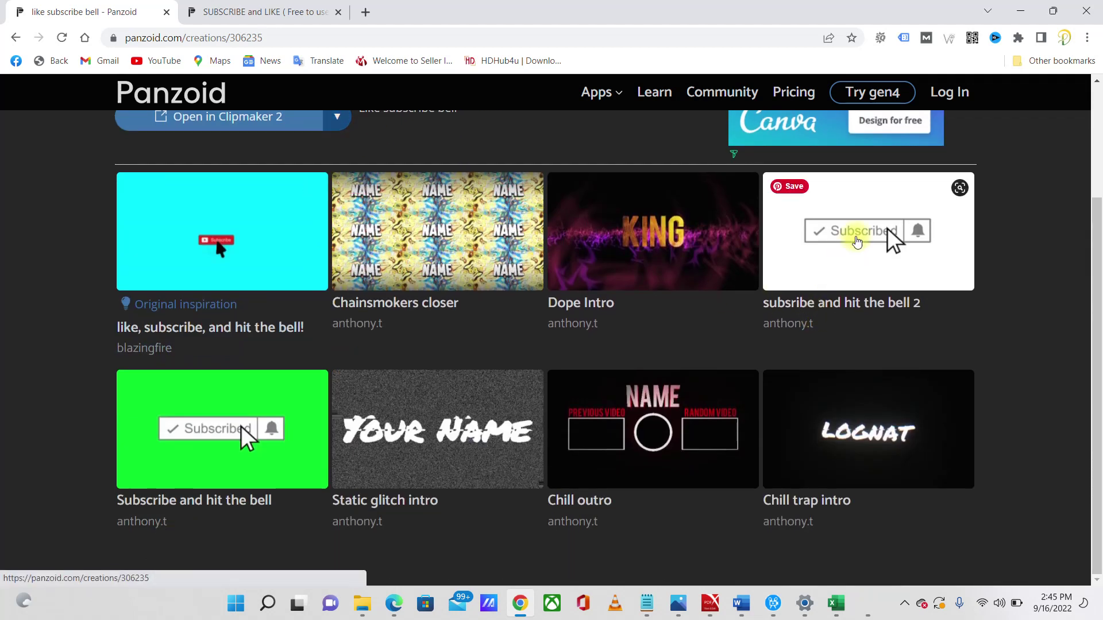
click(857, 242)
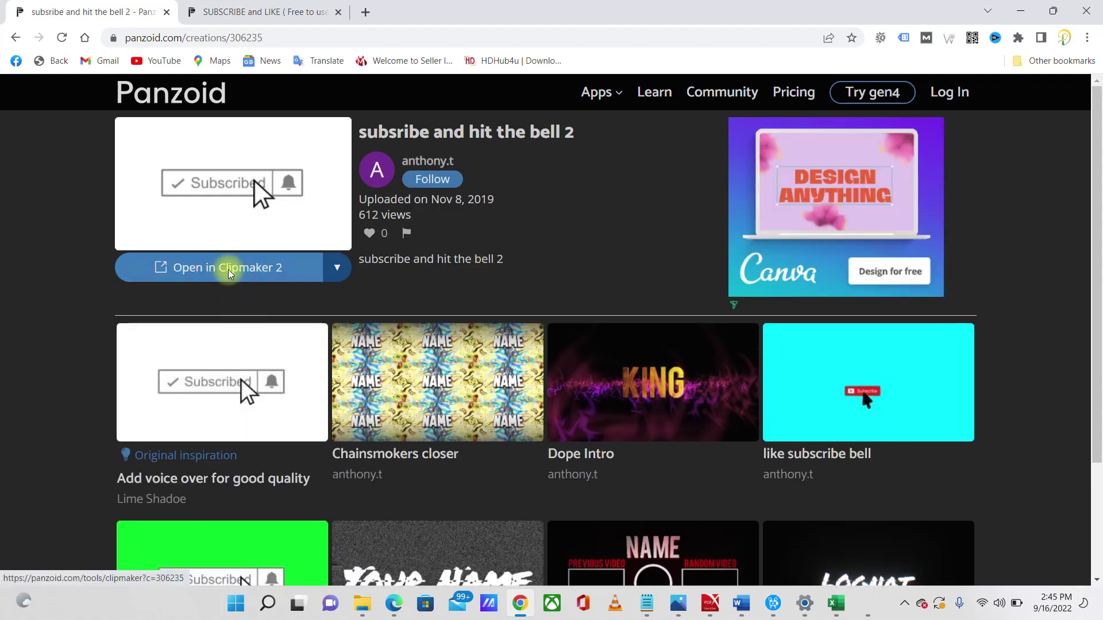
click(228, 267)
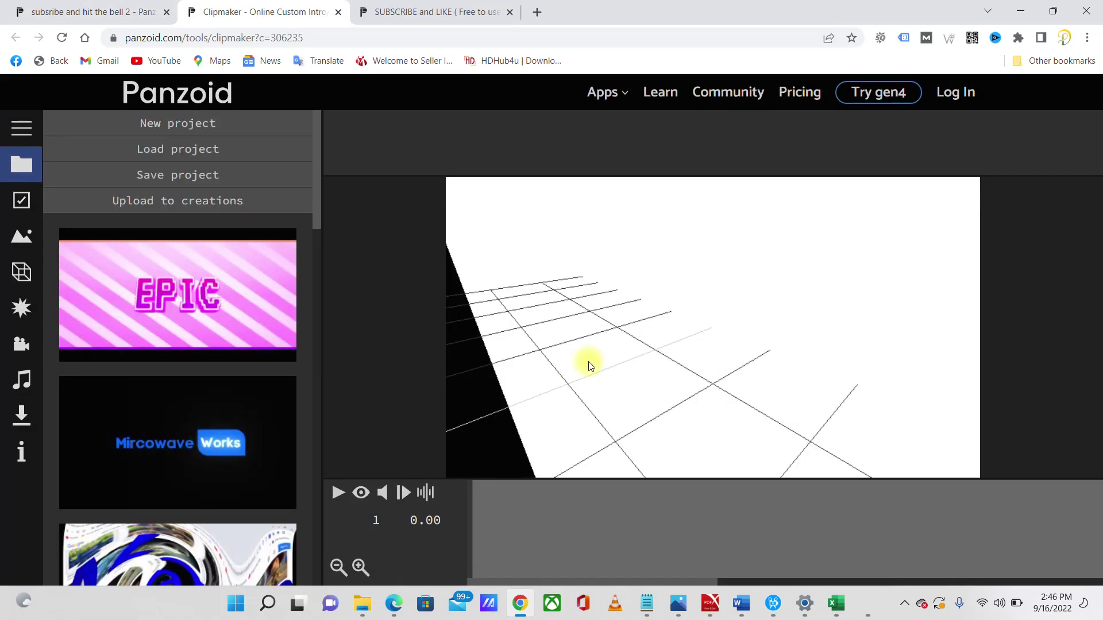
Play the 'subsribe and hit the bell 2' preview until the Subscribed button with bell appears, then pause.
right_click(338, 493)
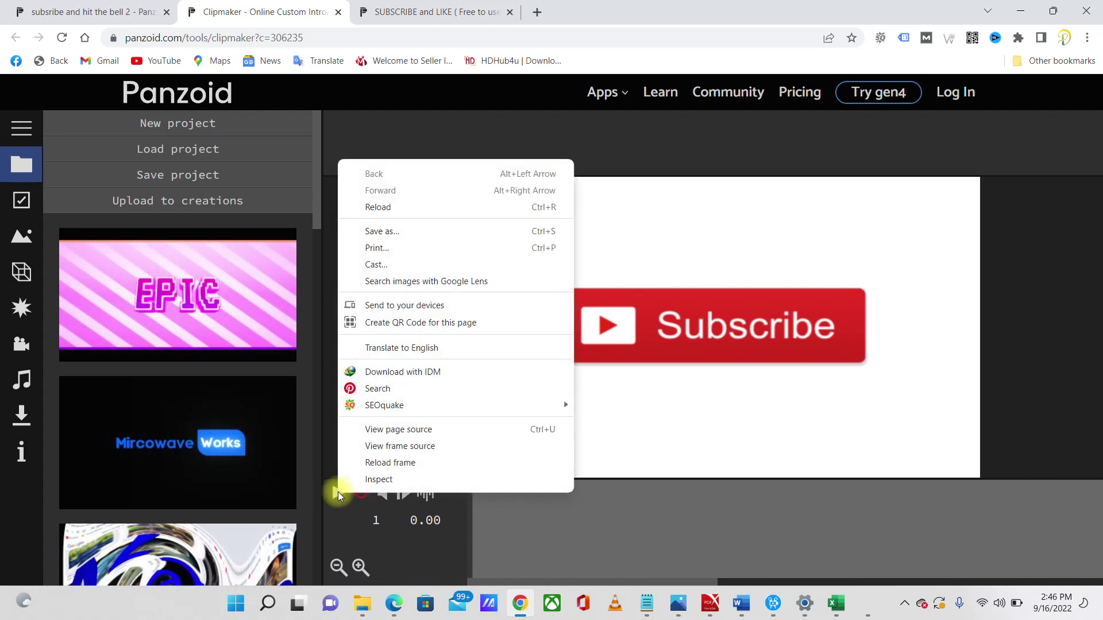
click(338, 492)
click(339, 494)
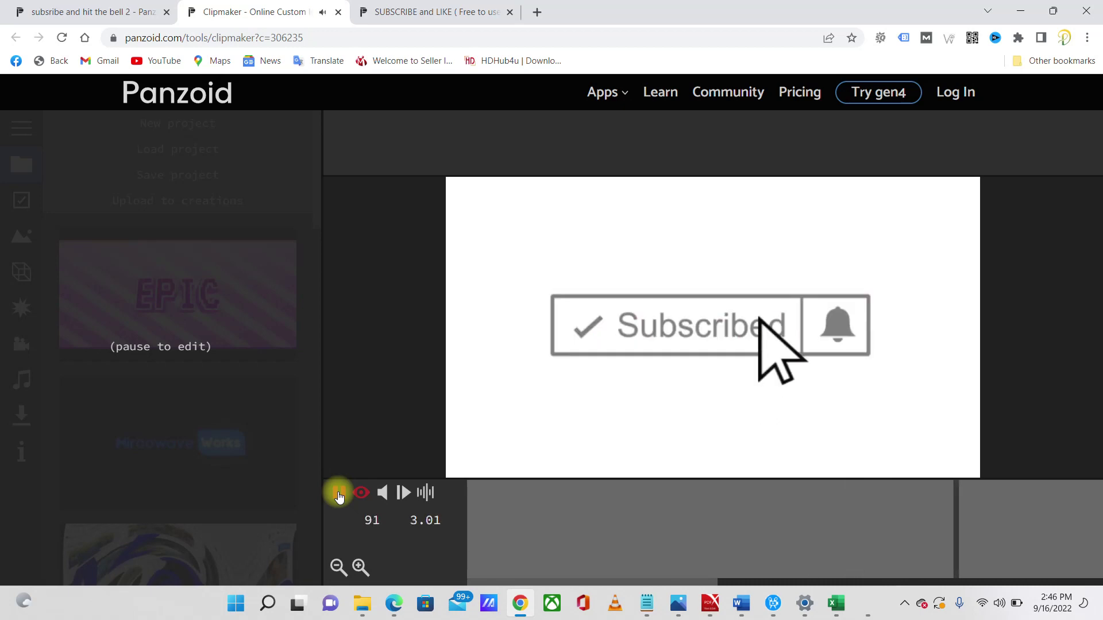
click(339, 494)
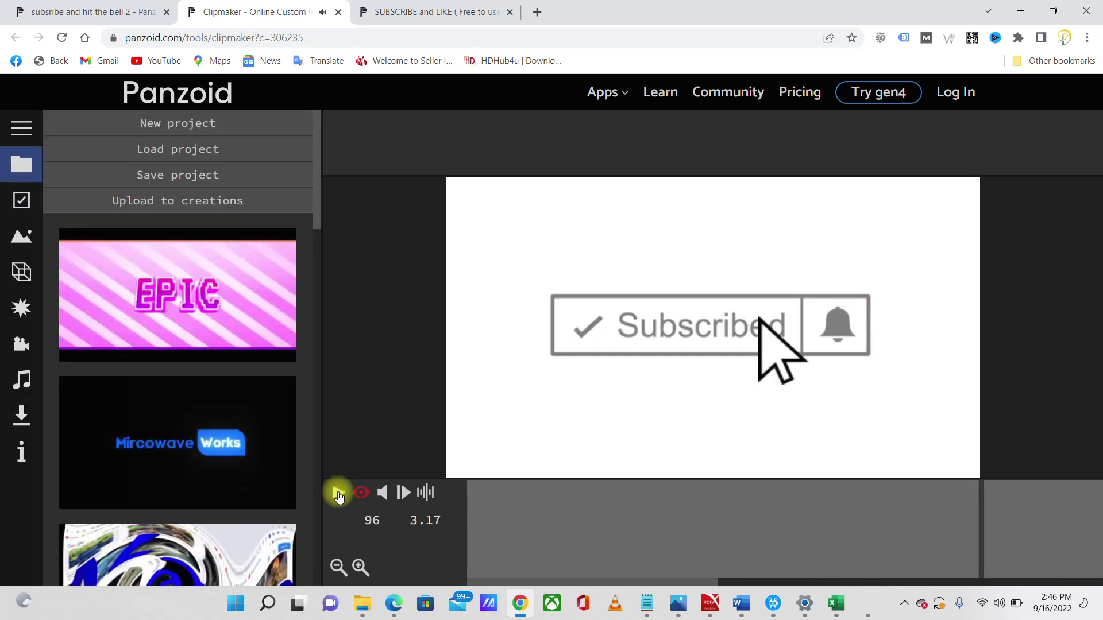
Close the Clipmaker tab and scroll the bell clip's page to related creations like Chill outro.
click(340, 15)
scroll(311, 322, down, 2)
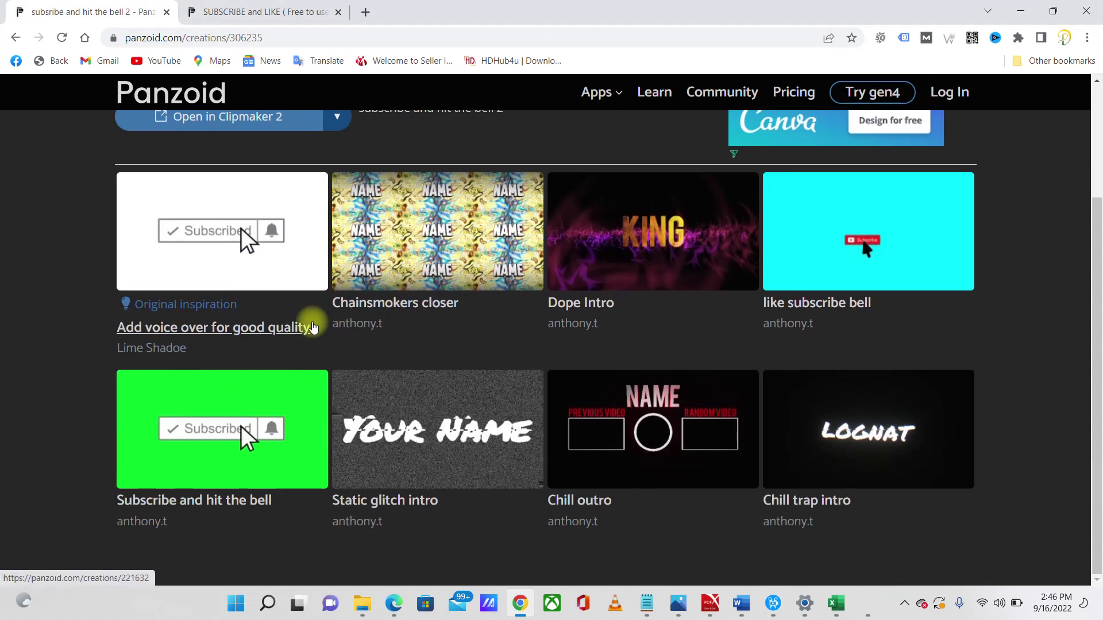
scroll(251, 445, up, 2)
scroll(247, 439, down, 2)
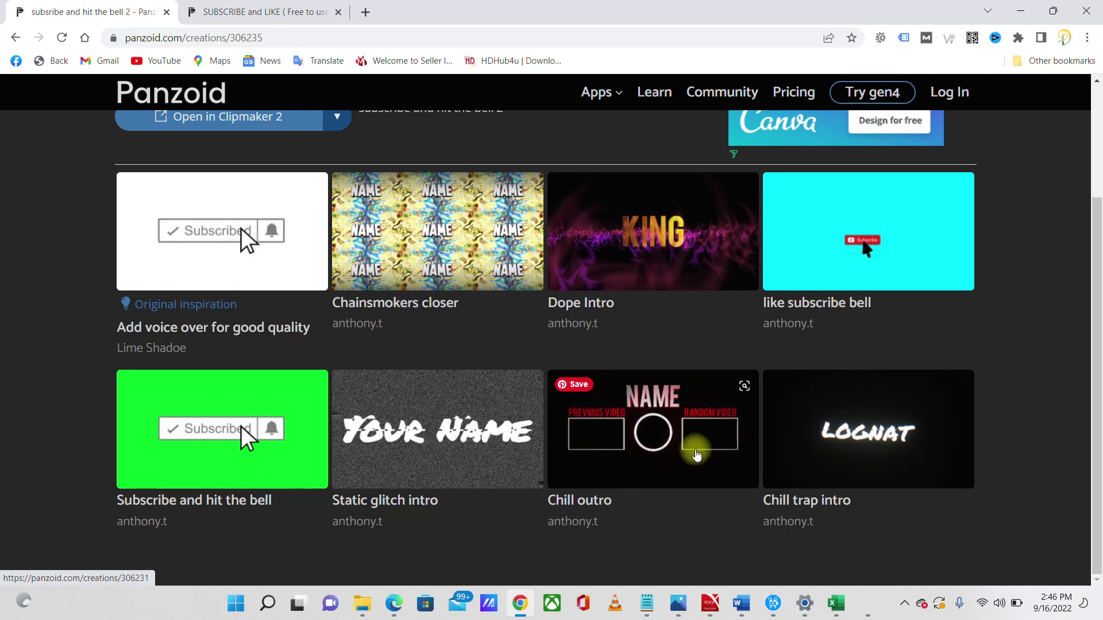
Open the Chill outro template in Clipmaker 2, play and pause its preview, then close that editor.
click(636, 464)
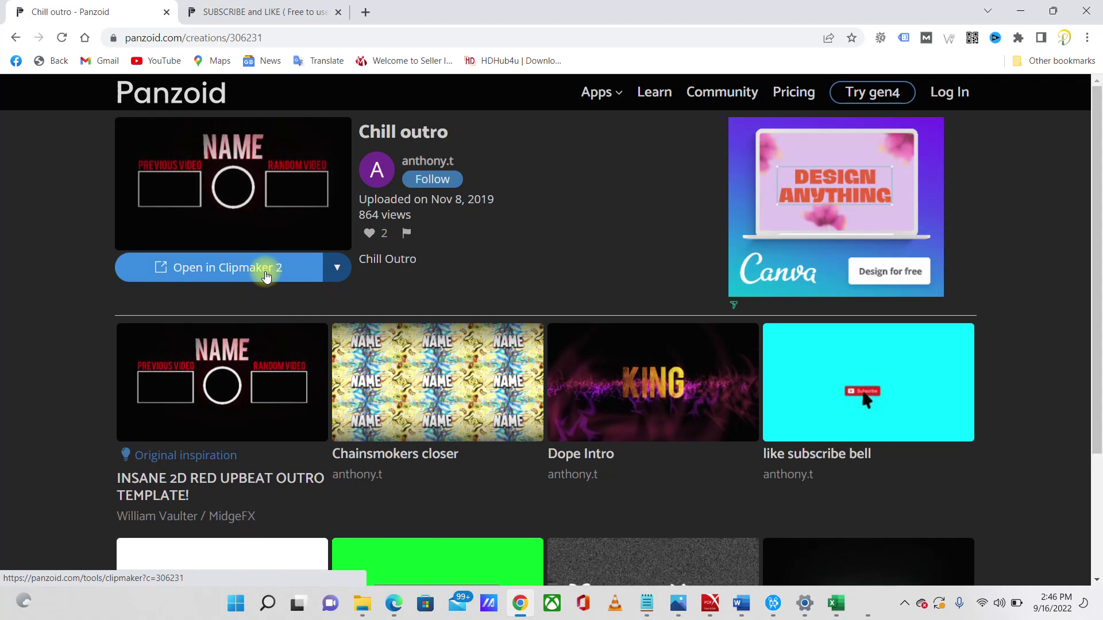
click(253, 268)
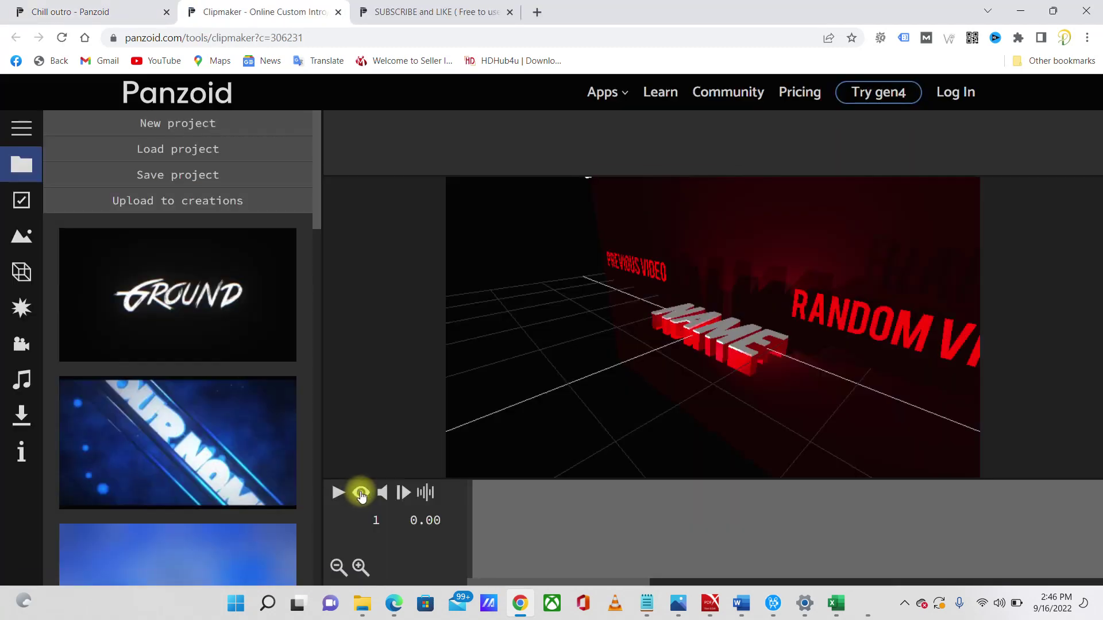
click(339, 493)
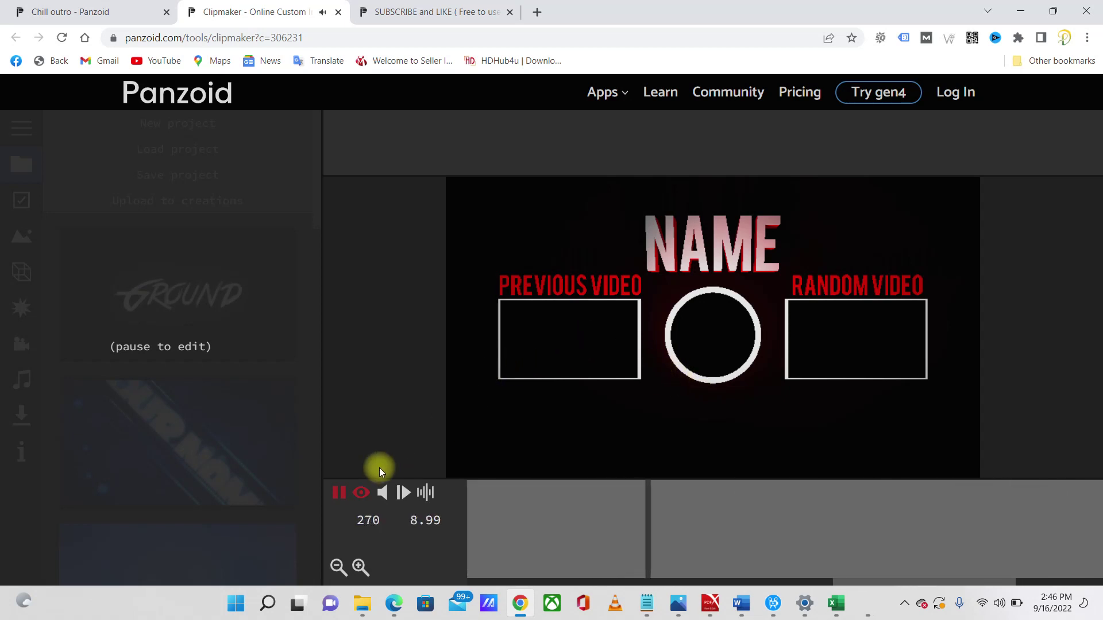
click(338, 494)
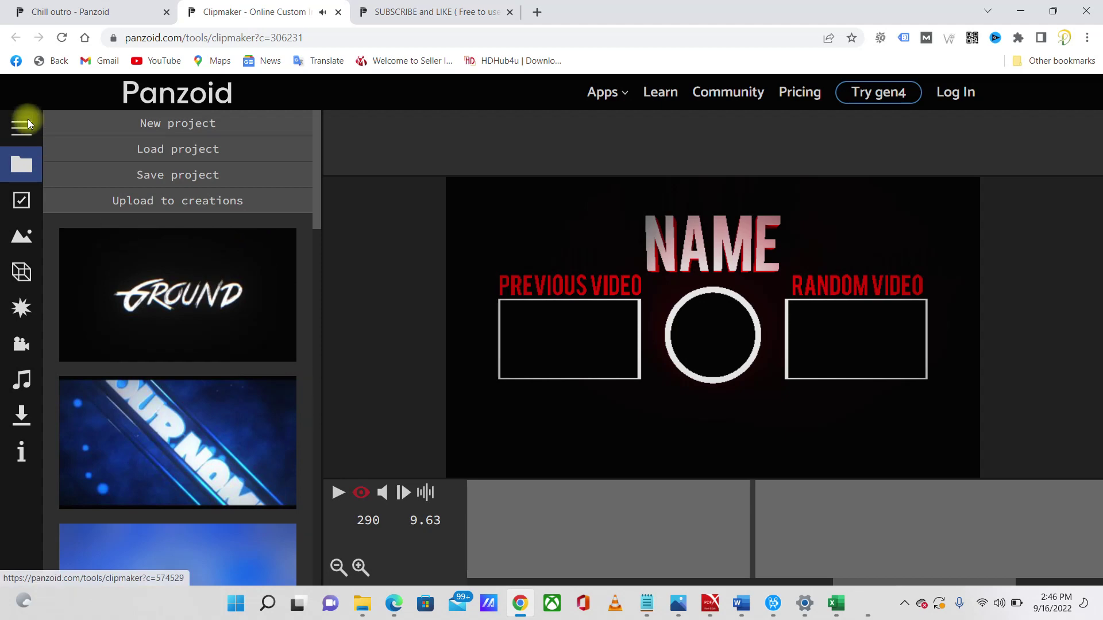
click(338, 12)
click(196, 10)
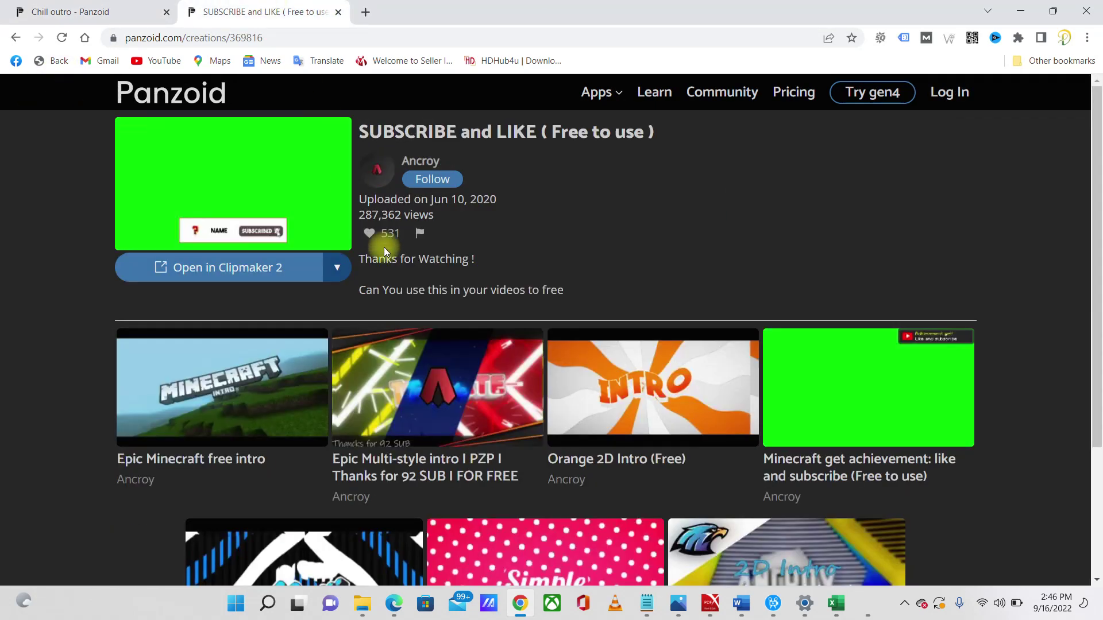
mouse_move(232, 182)
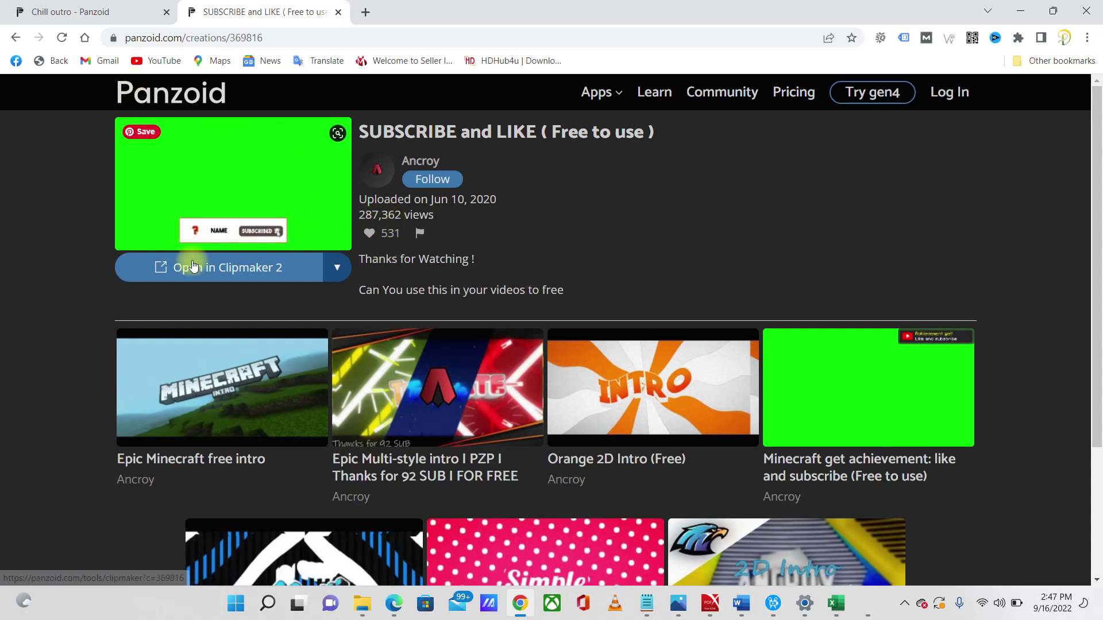
Load 'SUBSCRIBE and LIKE ( Free to use )' in Clipmaker 2 and preview it in camera view until the subscribe banner appears.
click(197, 270)
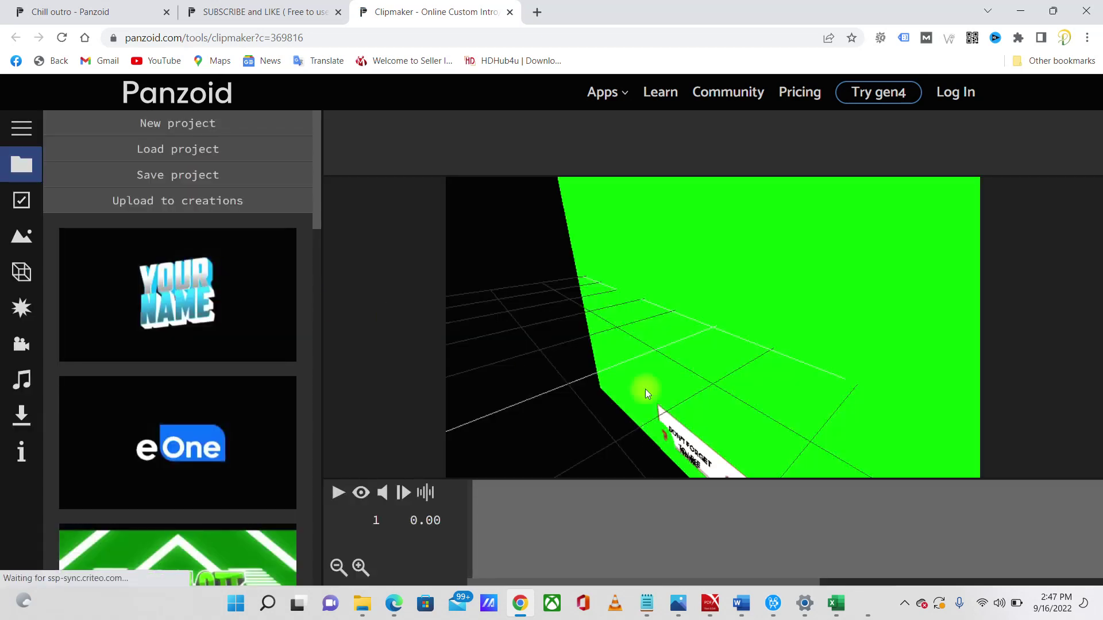
click(362, 494)
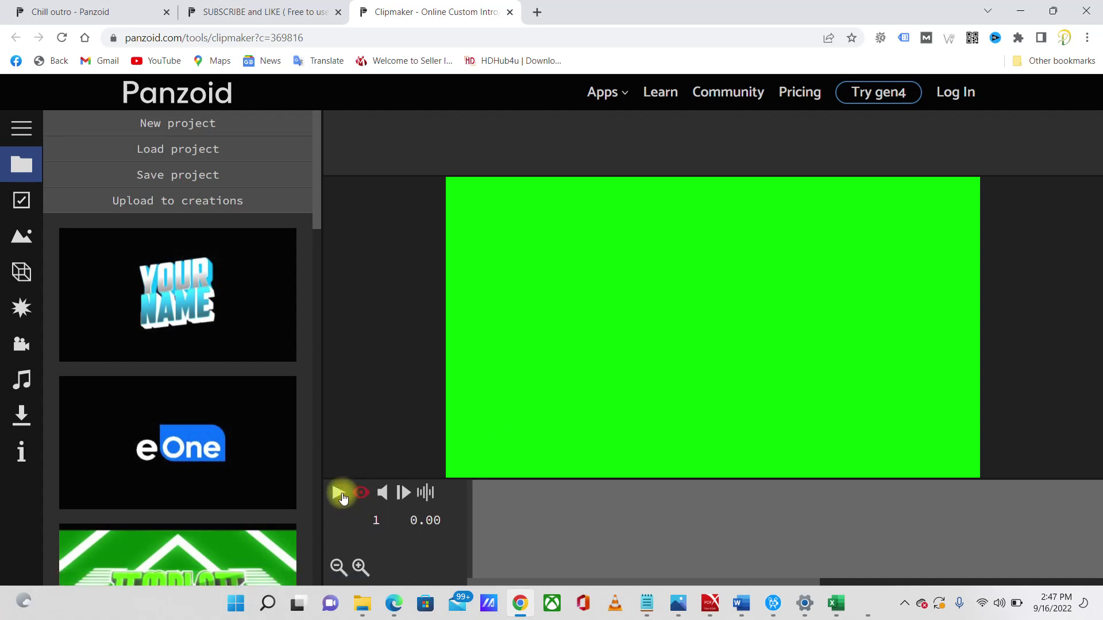
click(339, 494)
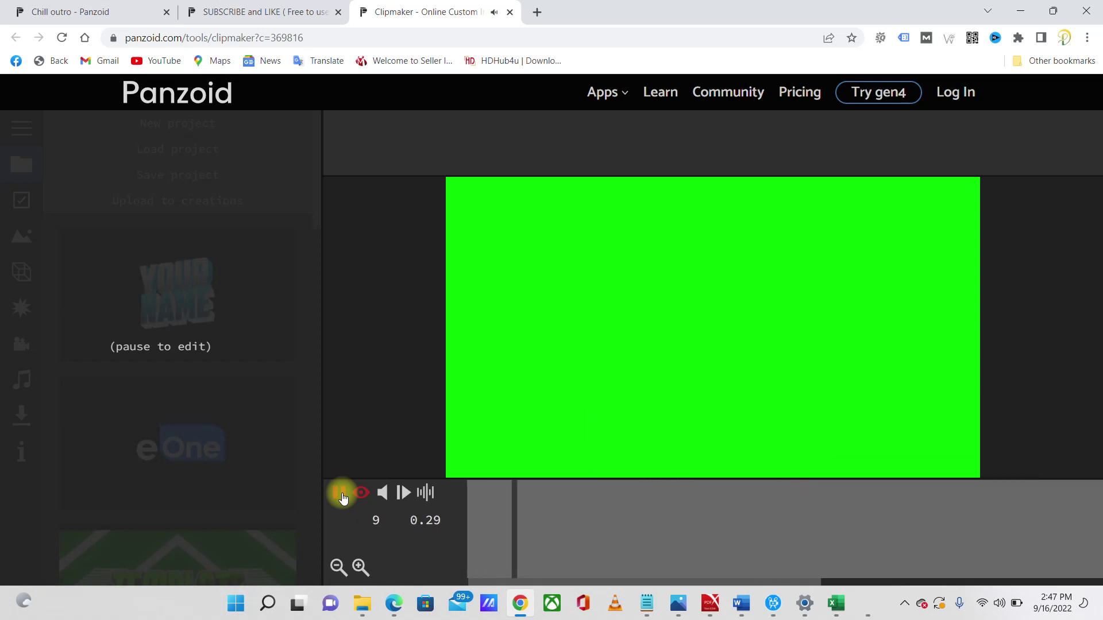
click(342, 495)
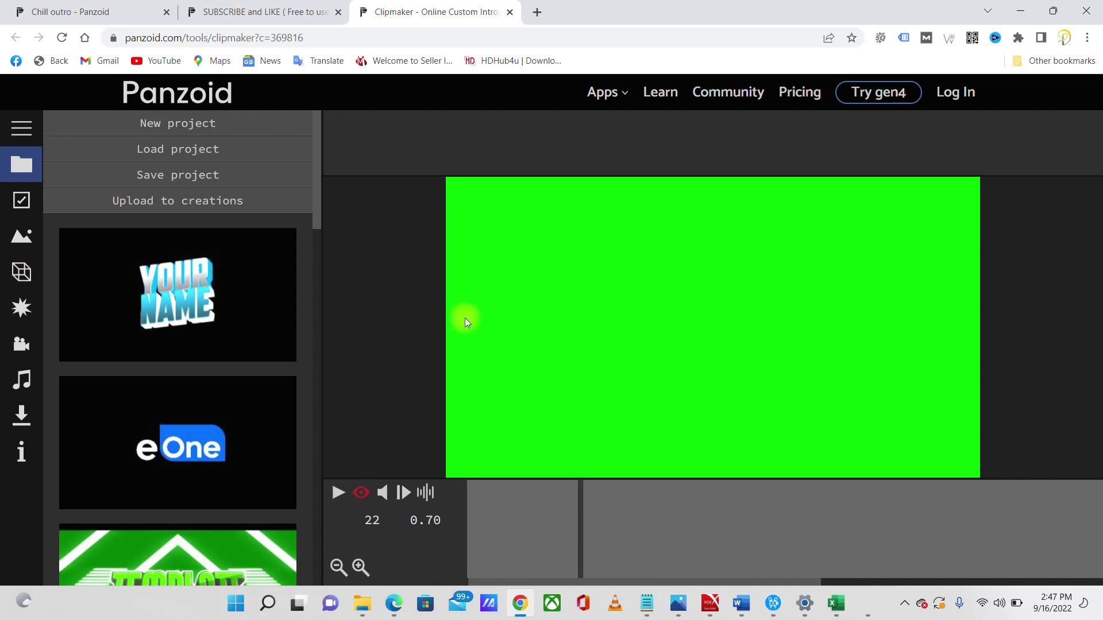
click(339, 494)
click(679, 472)
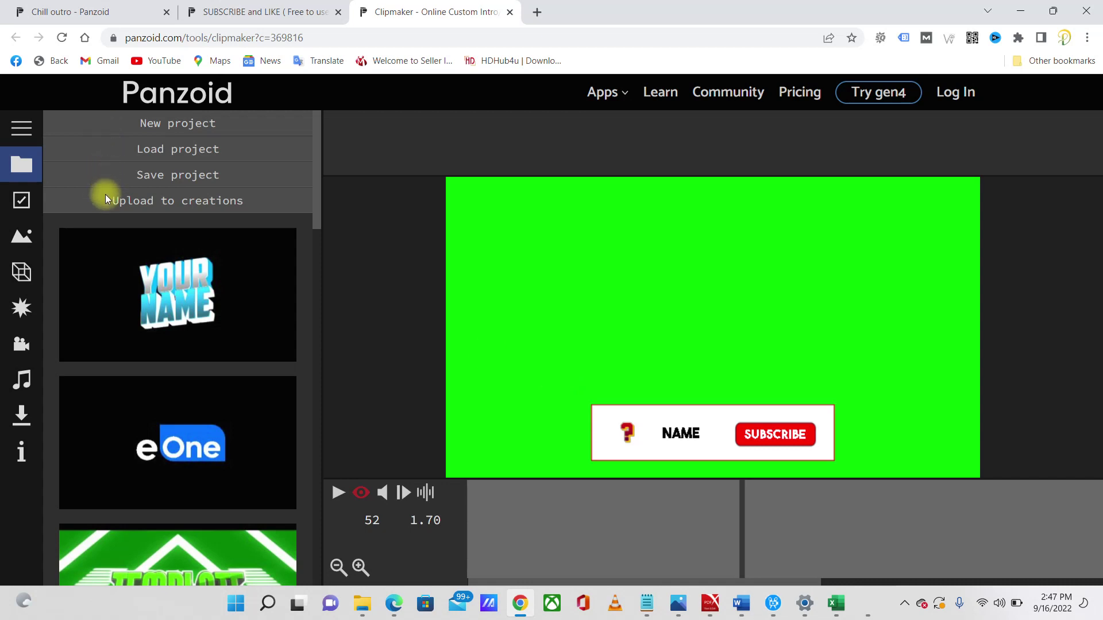
click(26, 275)
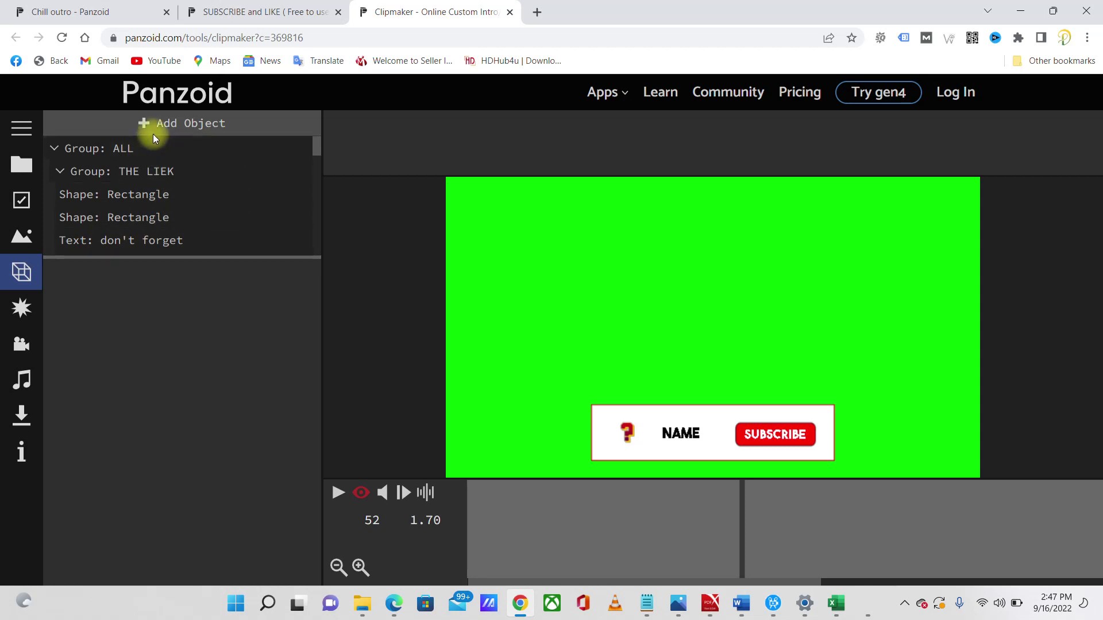
Enlarge the clip's object list panel to show more objects.
drag(163, 257, 175, 502)
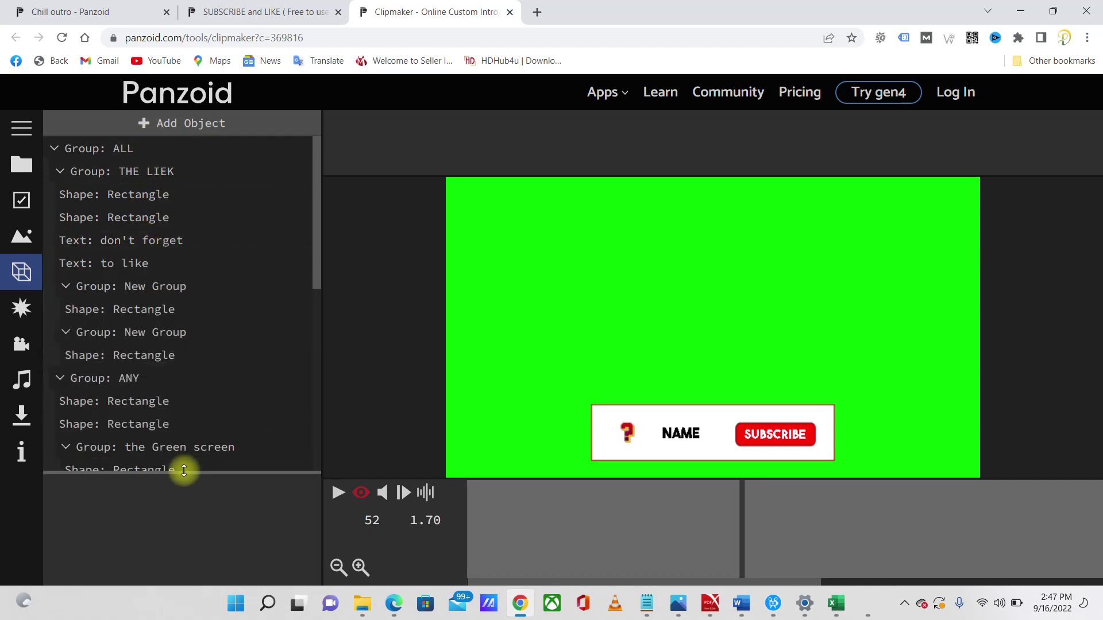
drag(176, 502, 175, 550)
right_click(190, 603)
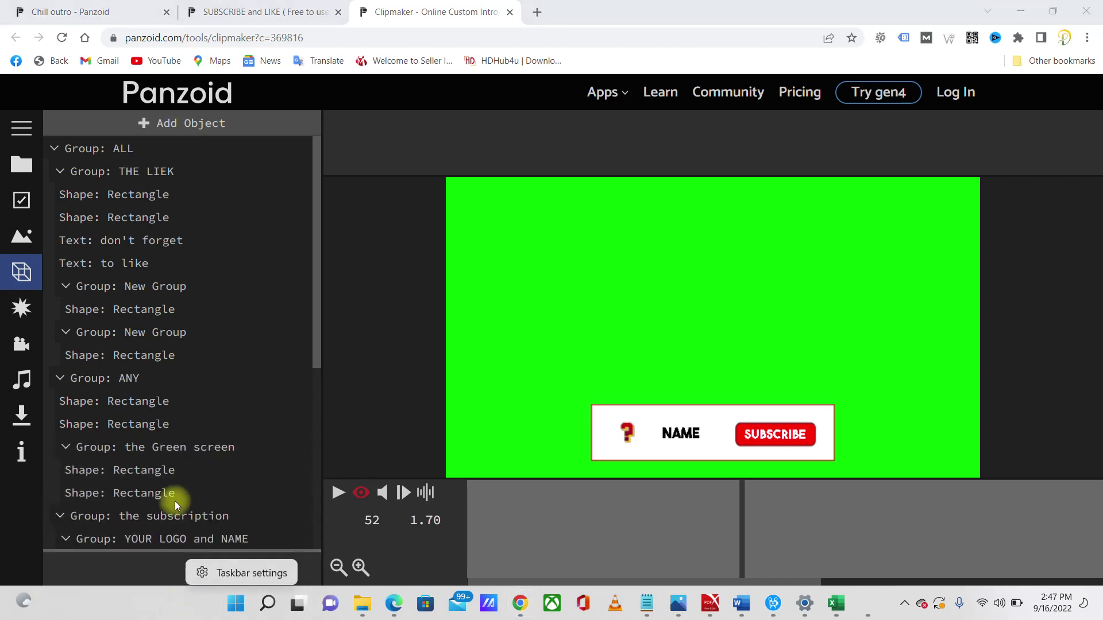
scroll(174, 499, down, 1)
drag(175, 455, 180, 498)
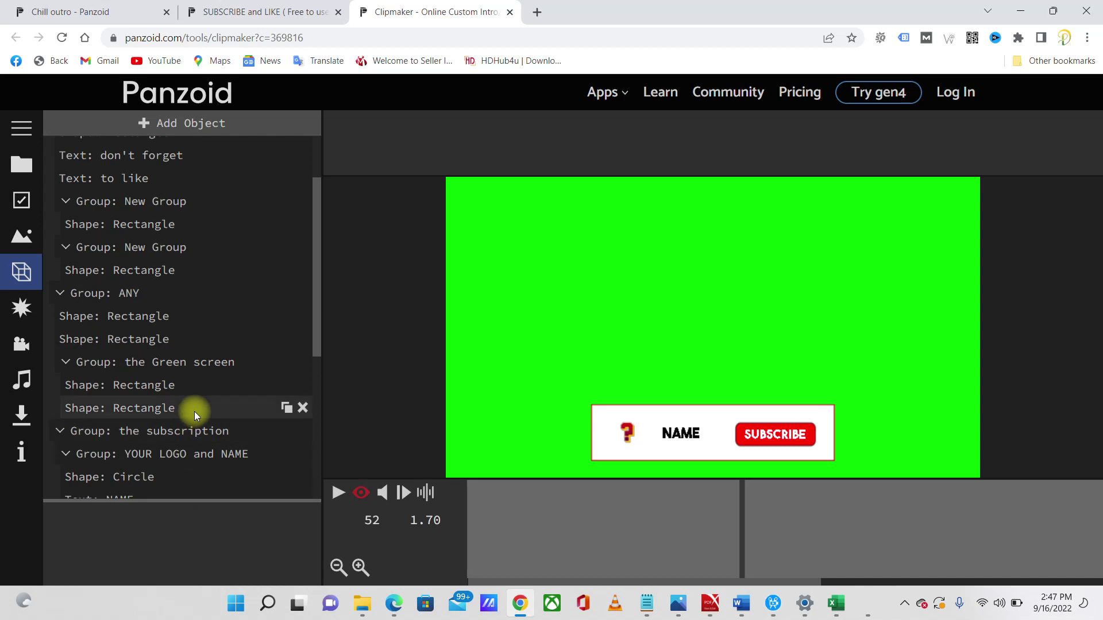
Scroll the object list and open the Text: NAME object's 3D Text settings.
scroll(194, 411, down, 2)
scroll(194, 412, down, 1)
scroll(194, 412, up, 2)
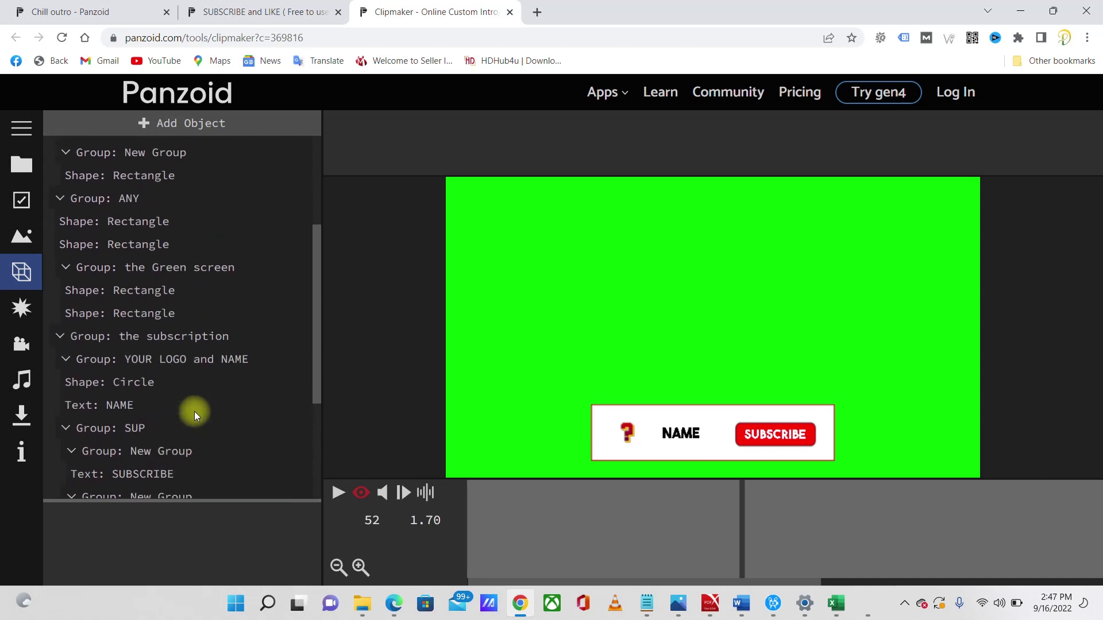
scroll(194, 412, up, 1)
scroll(178, 232, up, 1)
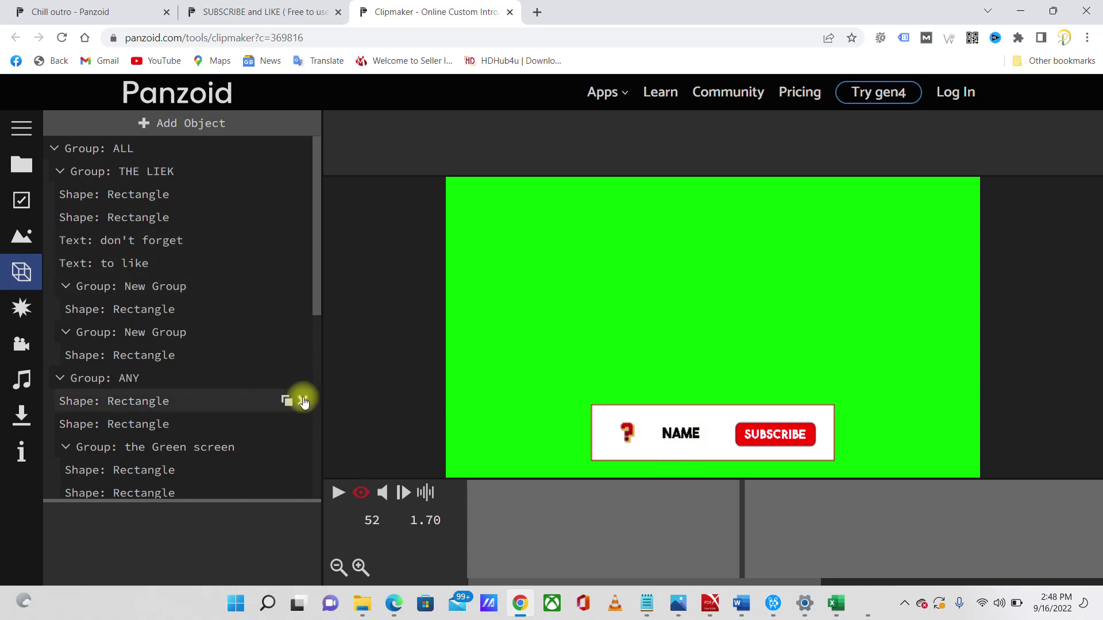
scroll(185, 367, down, 1)
scroll(185, 366, down, 1)
scroll(185, 367, down, 2)
mouse_move(150, 353)
click(127, 422)
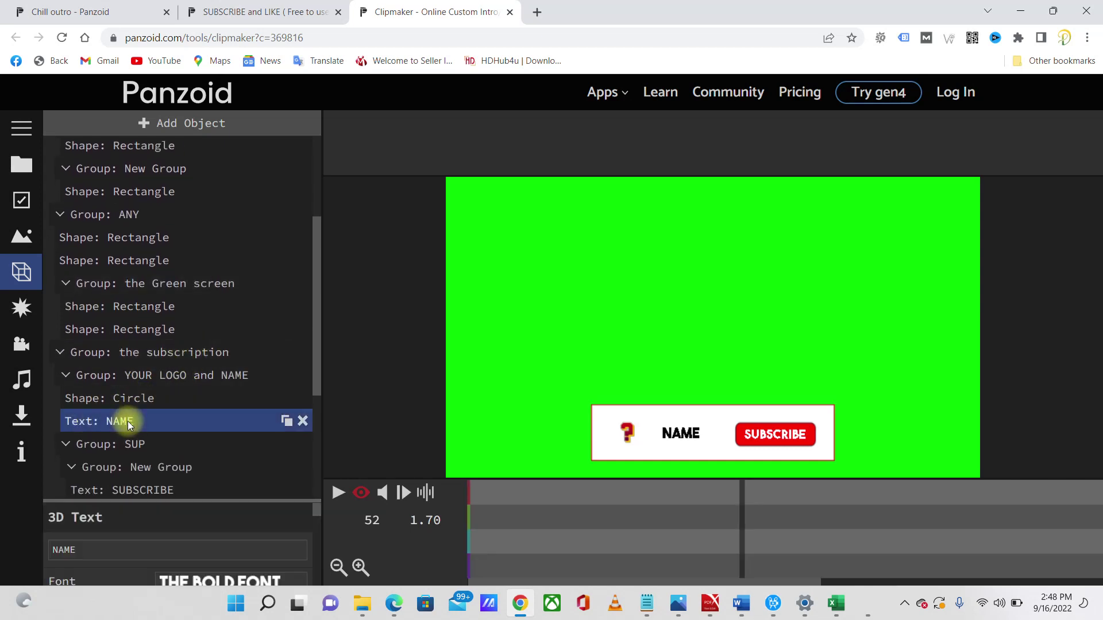
scroll(253, 385, down, 1)
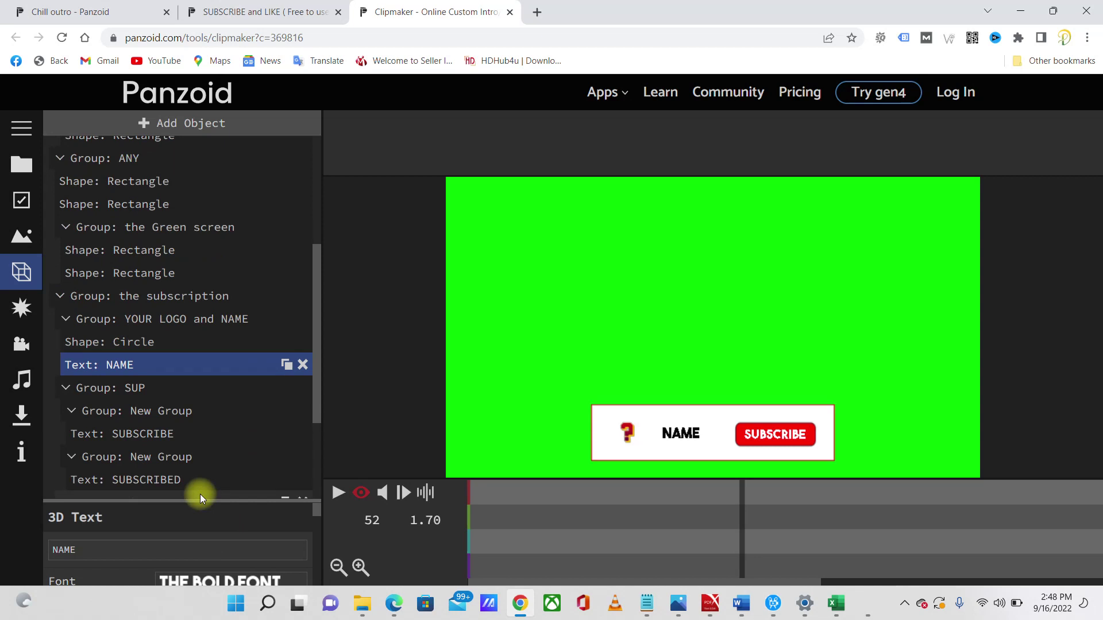
drag(198, 501, 222, 277)
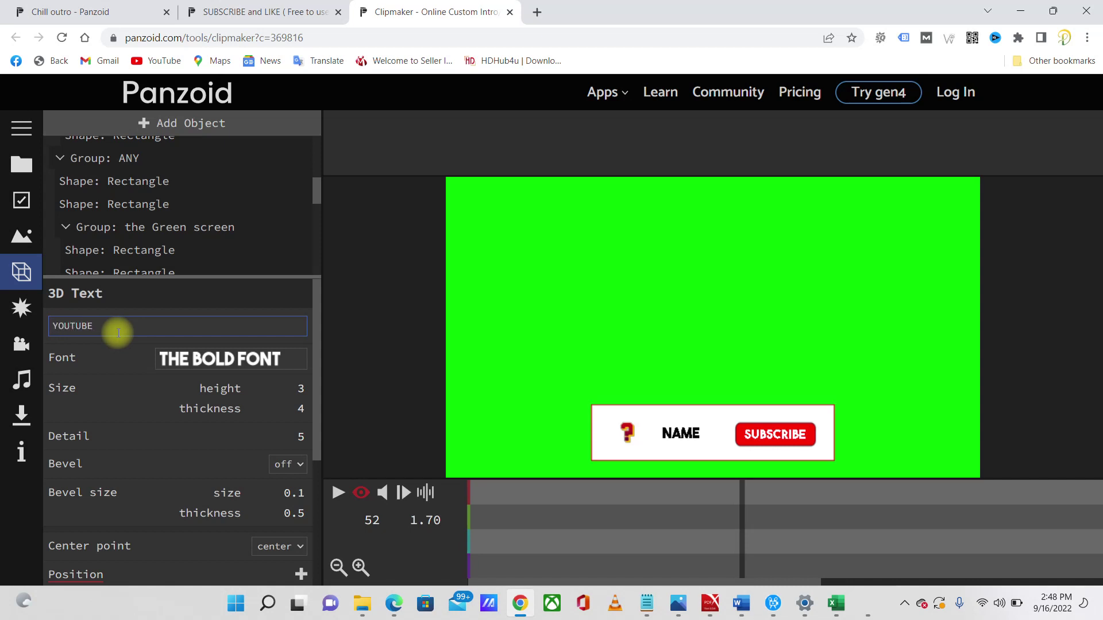
click(118, 369)
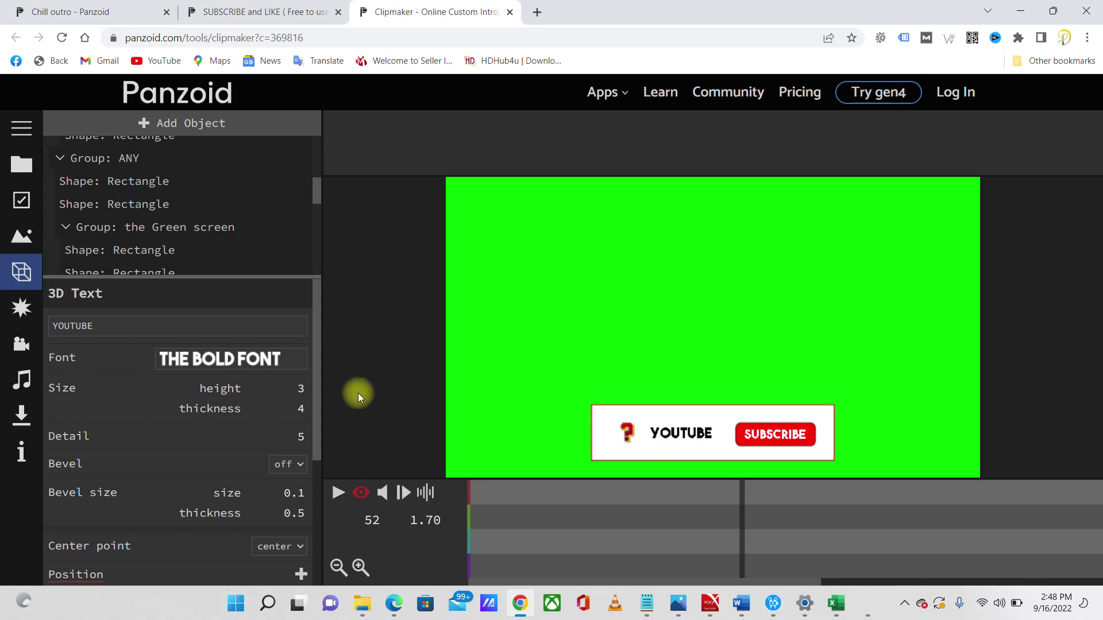
click(258, 359)
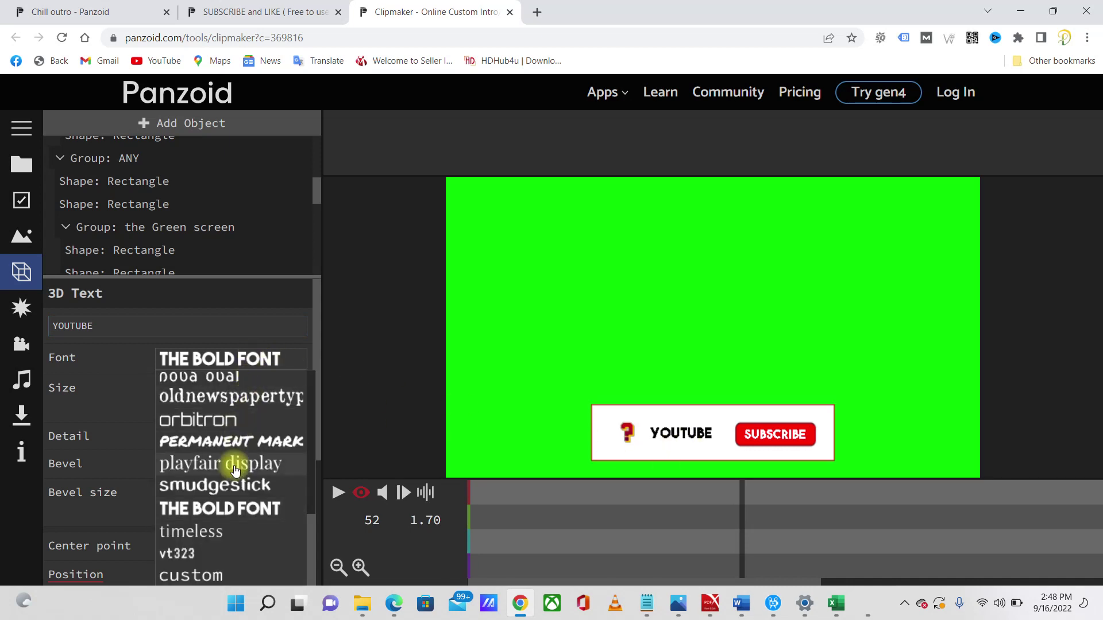
click(244, 442)
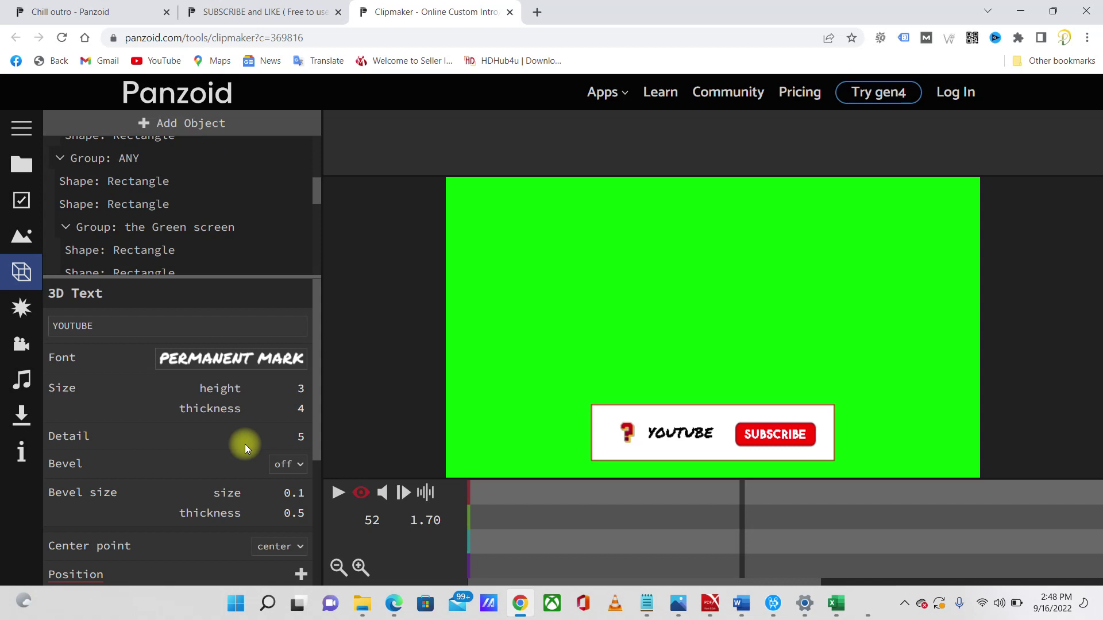
click(270, 359)
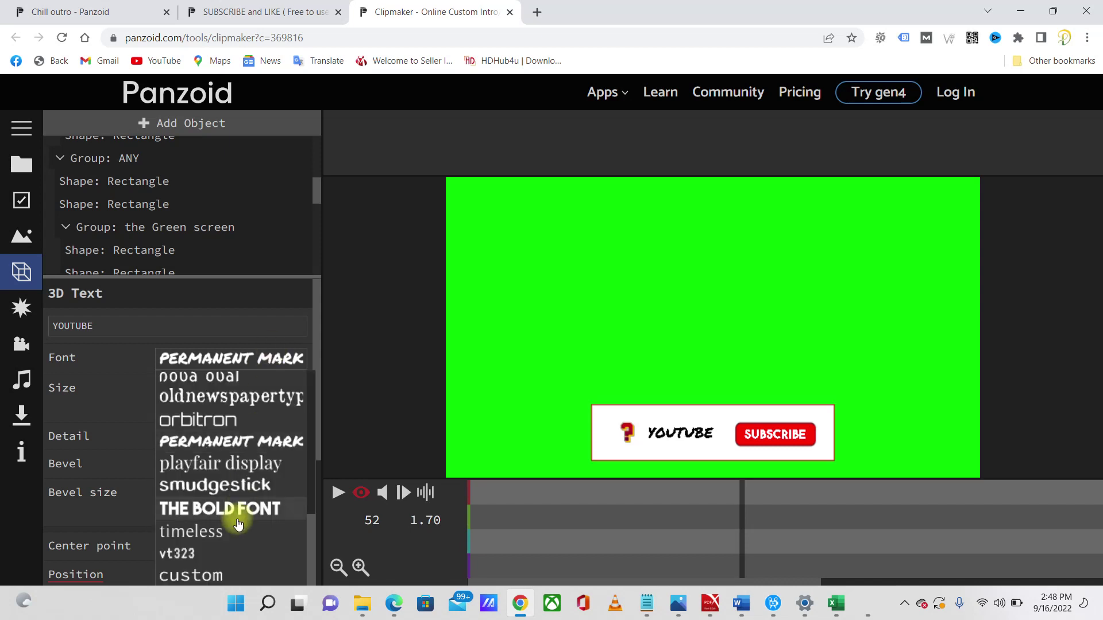
scroll(238, 524, up, 2)
scroll(238, 525, up, 1)
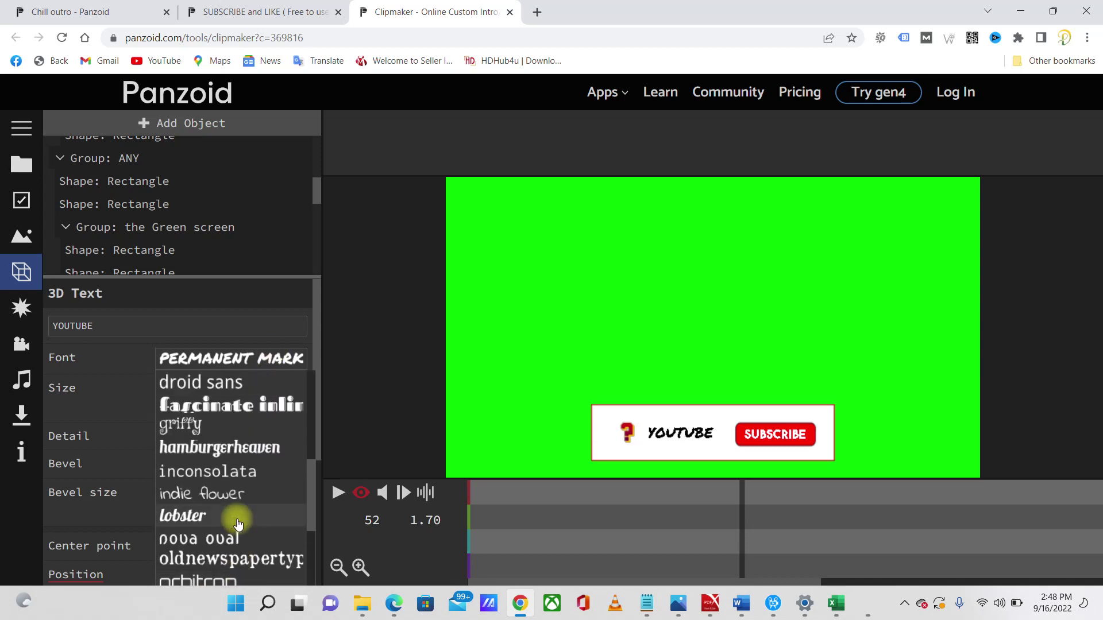
click(230, 423)
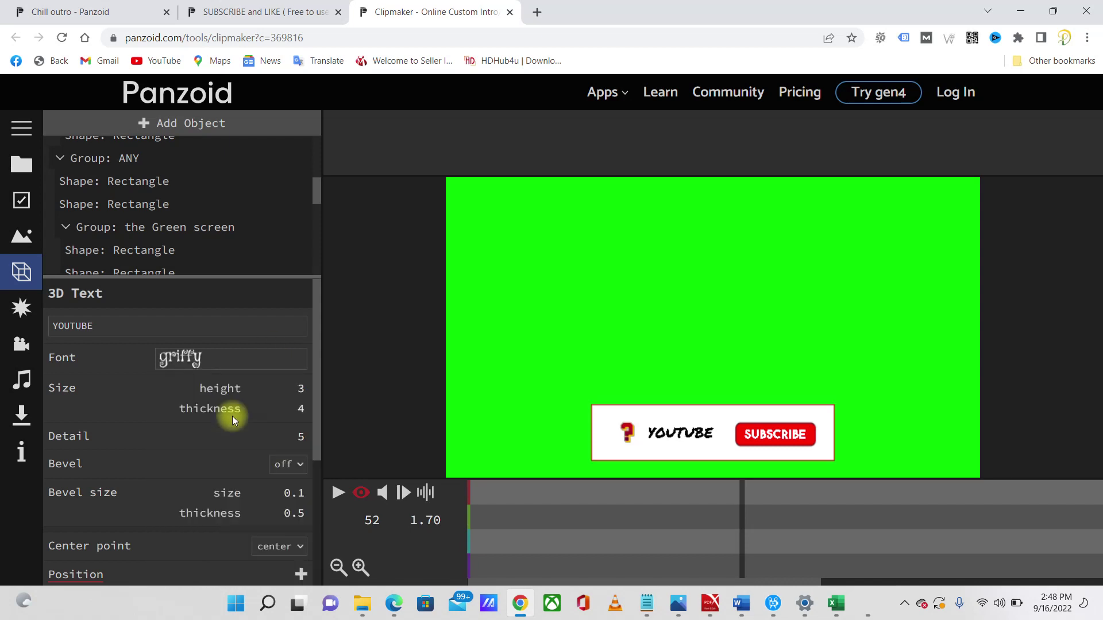
click(236, 360)
click(227, 382)
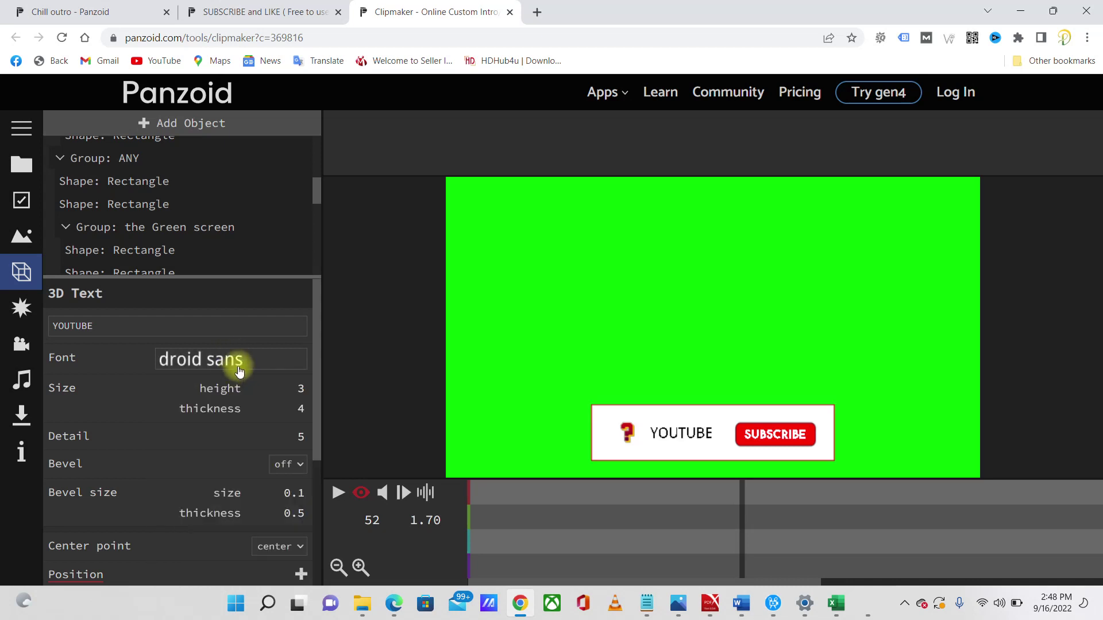
click(243, 367)
scroll(236, 439, up, 2)
scroll(239, 441, up, 1)
scroll(236, 439, up, 1)
click(220, 460)
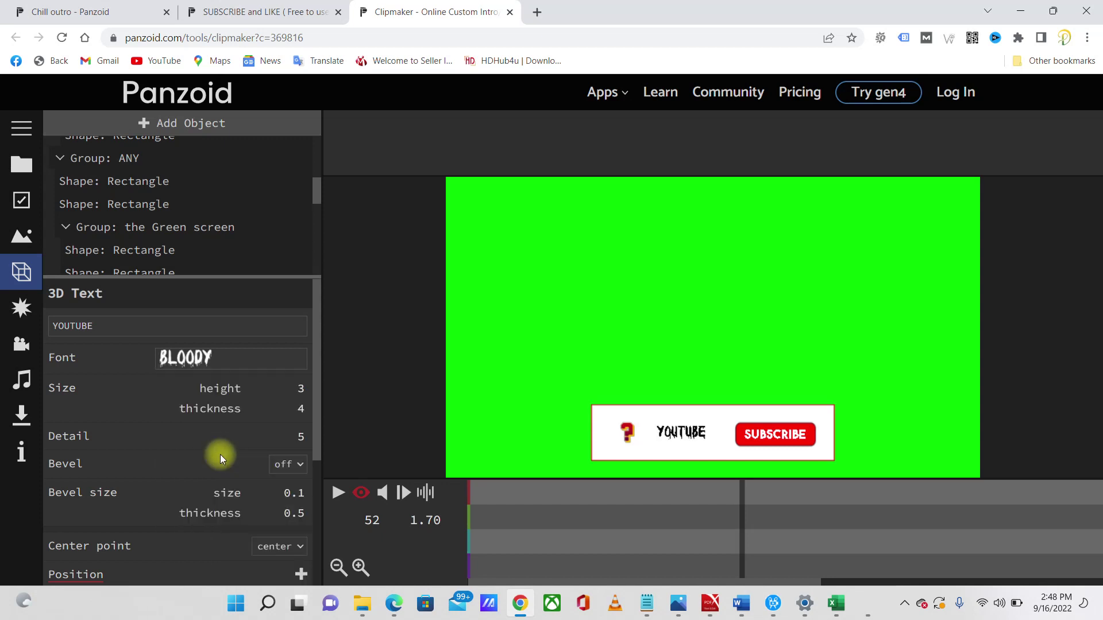
click(234, 357)
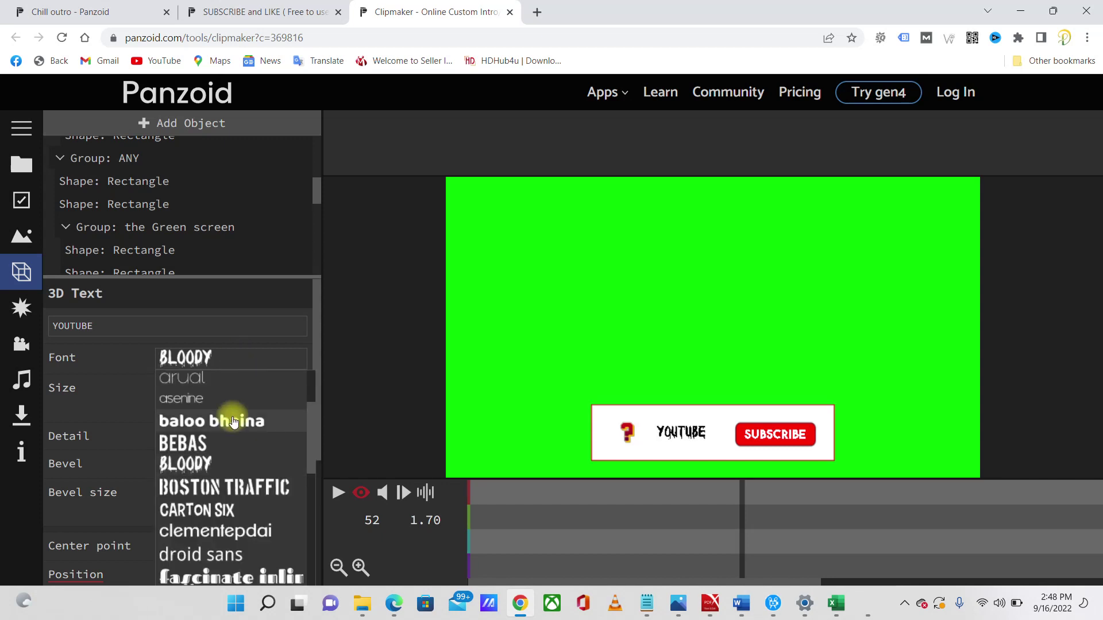
click(232, 417)
click(247, 359)
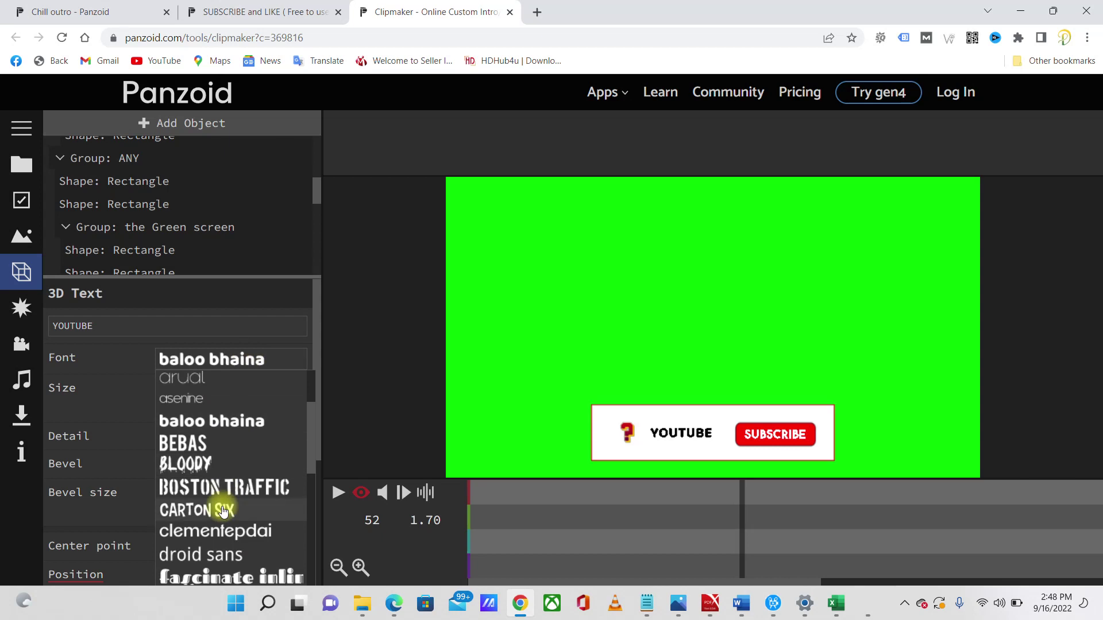
scroll(222, 506, down, 5)
scroll(223, 511, down, 3)
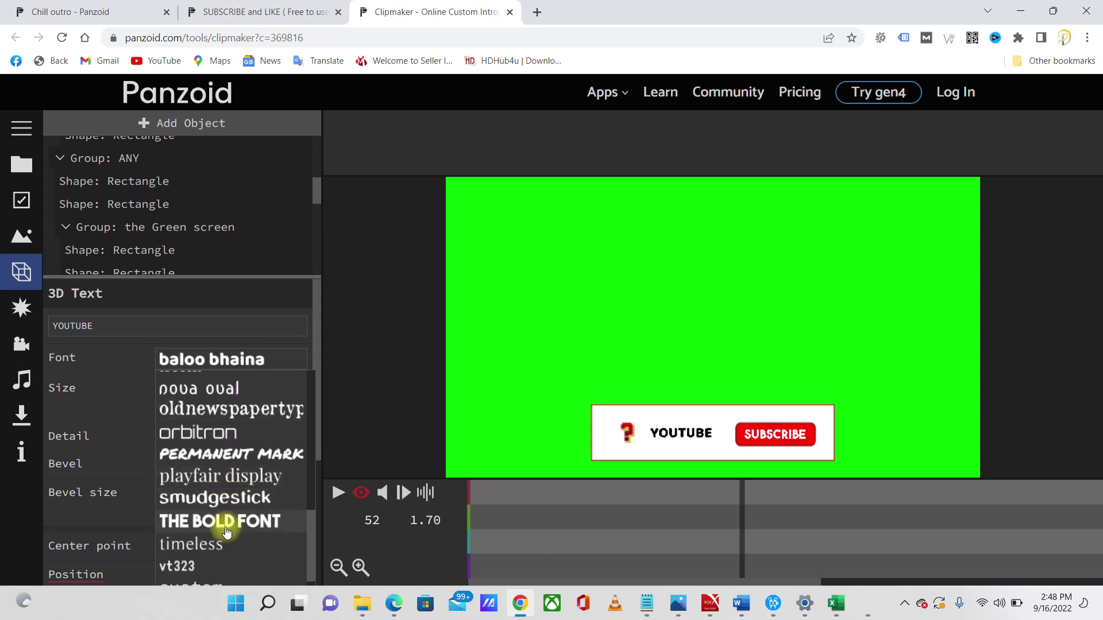
click(218, 523)
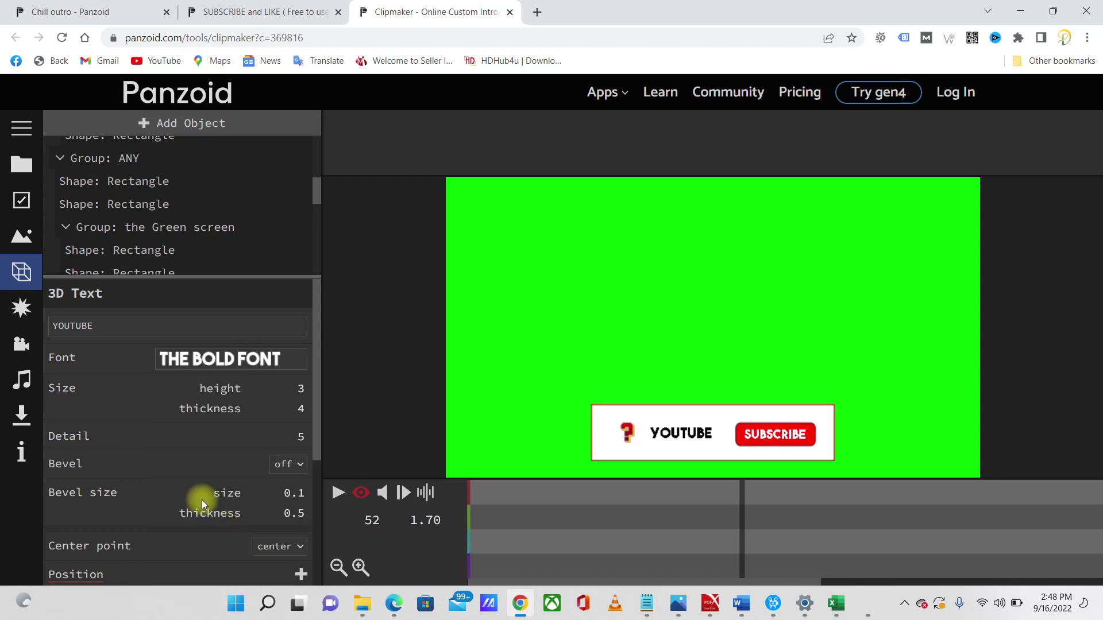
Try a text height of 5 for the YOUTUBE text, then set it back to 3.
click(300, 389)
text(5)
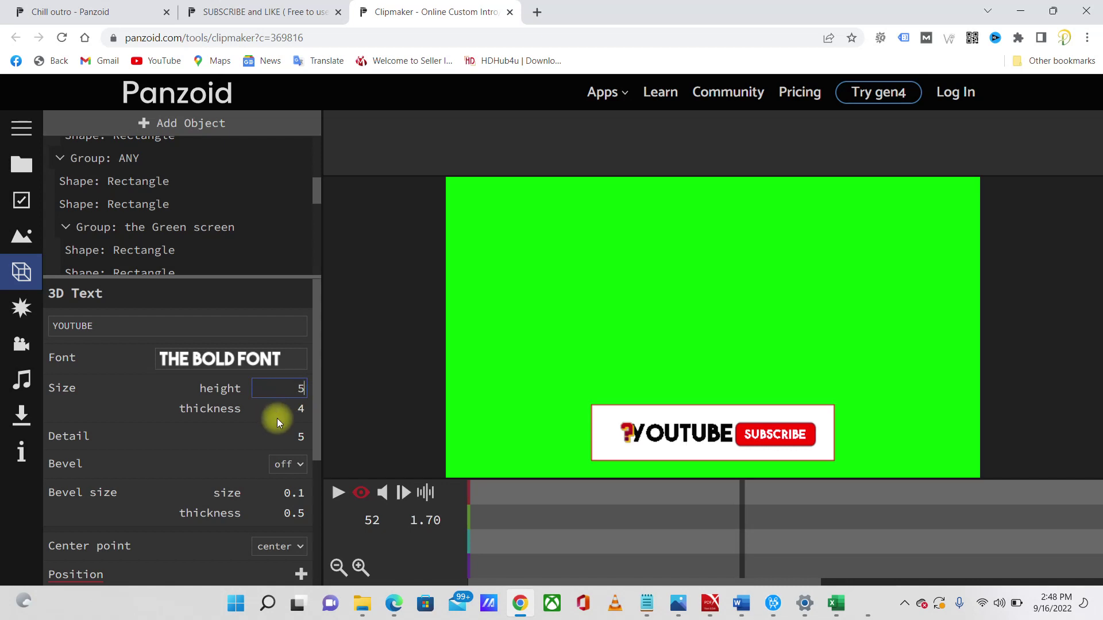
key(BackSpace)
text(3)
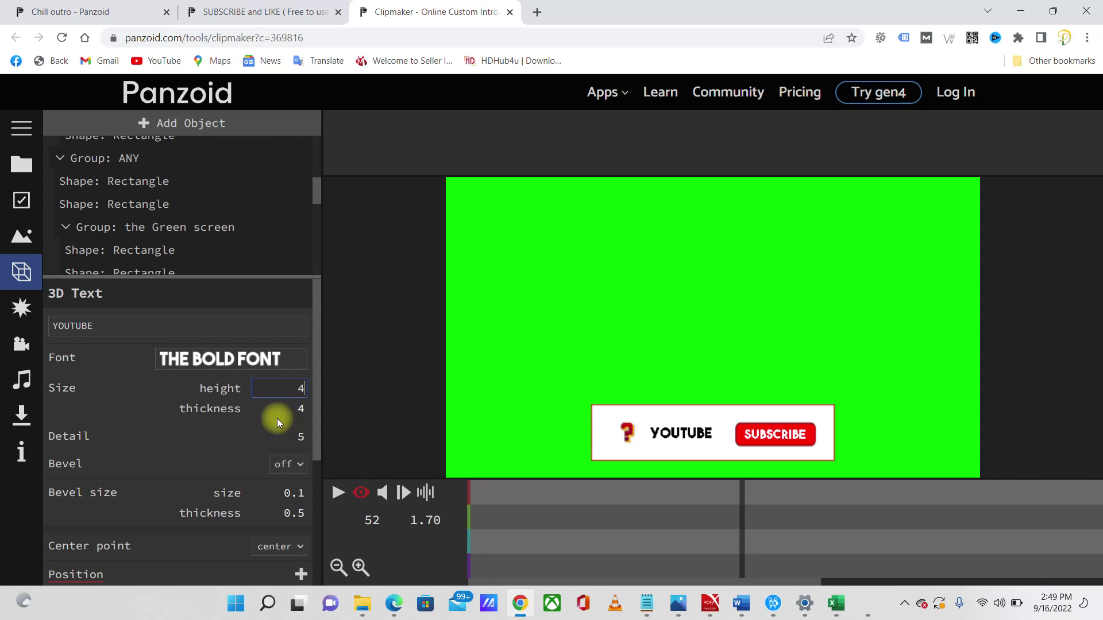
key(BackSpace)
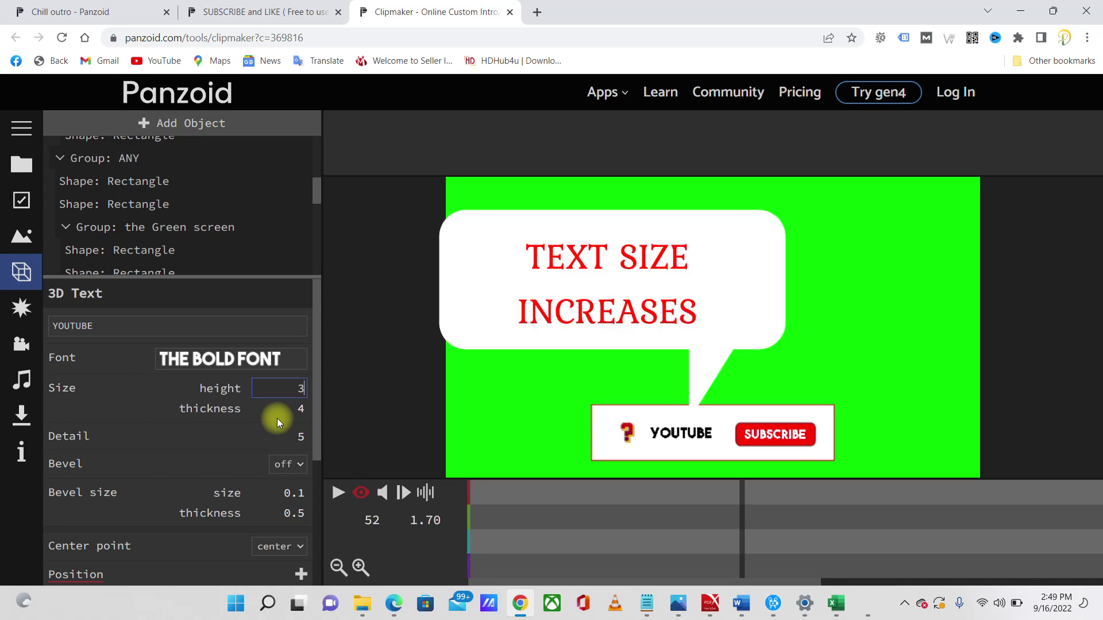
key(Tab)
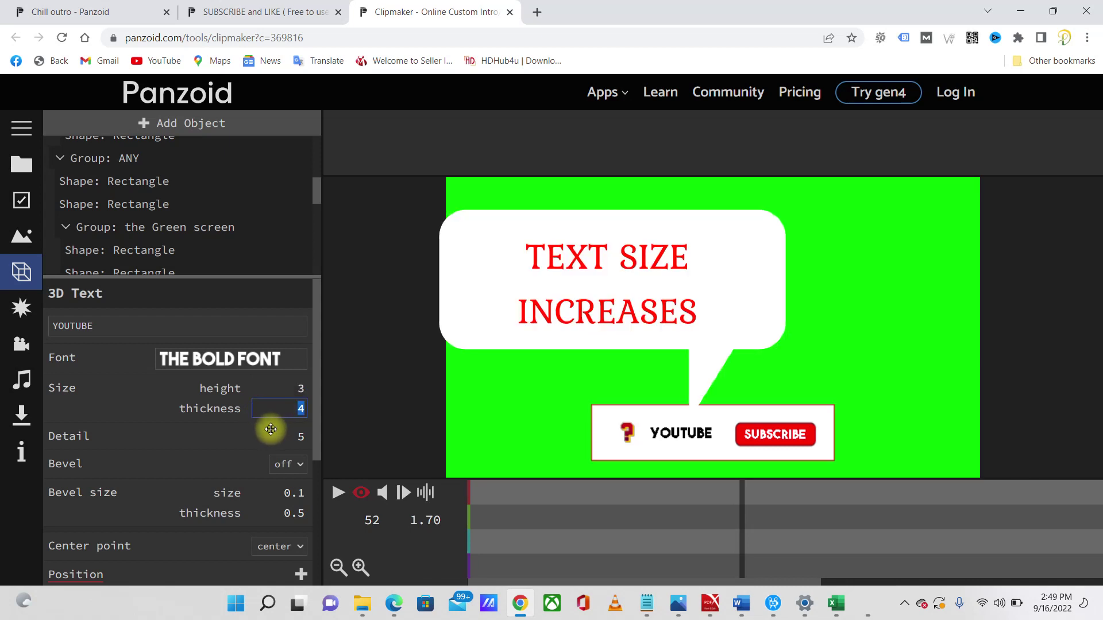
Shift the YOUTUBE text rightward by raising its X position from -9.30.
scroll(228, 446, down, 1)
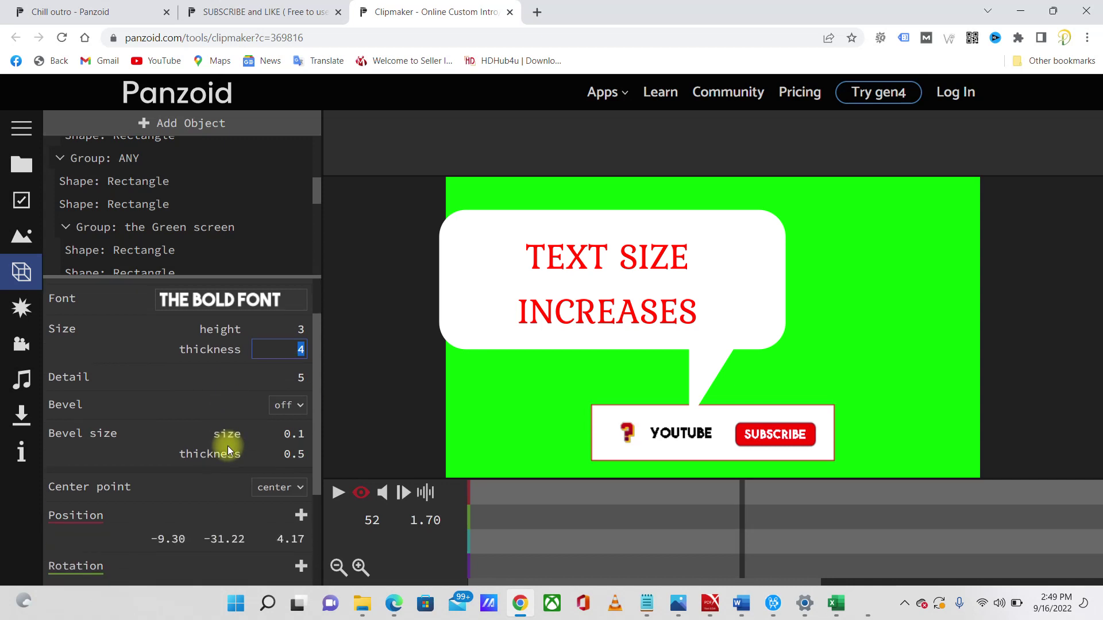
scroll(228, 445, down, 1)
click(186, 488)
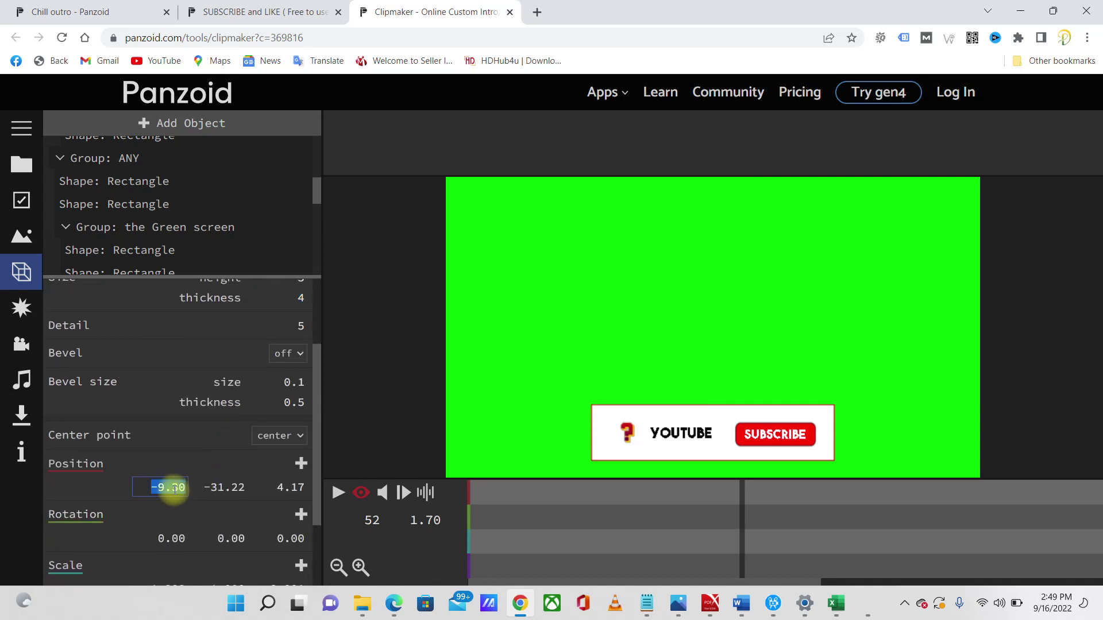
click(174, 489)
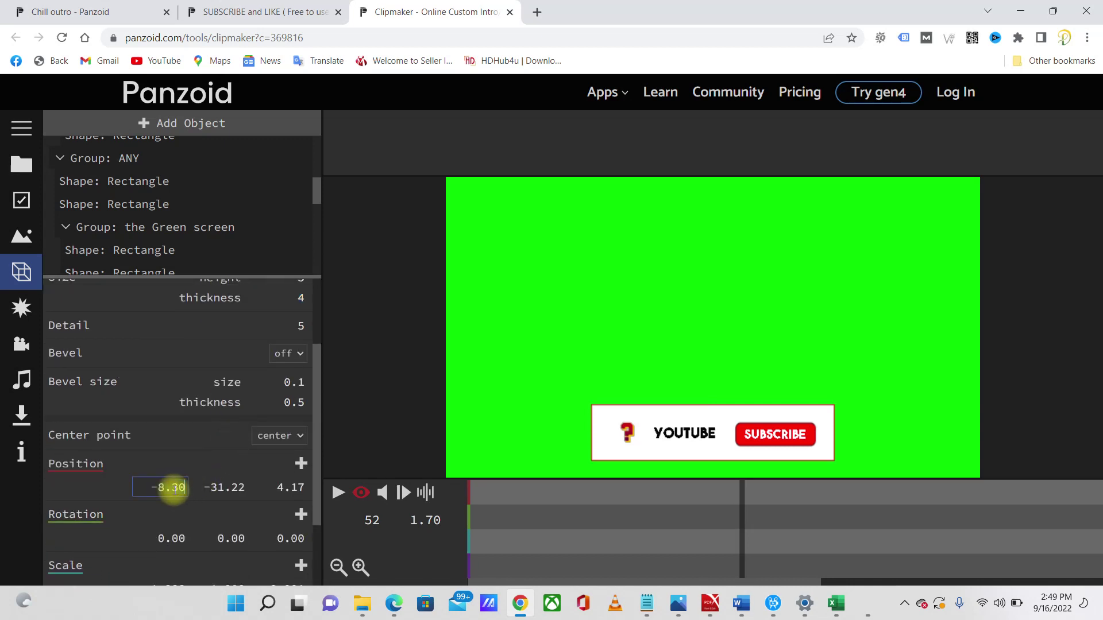
key(Up)
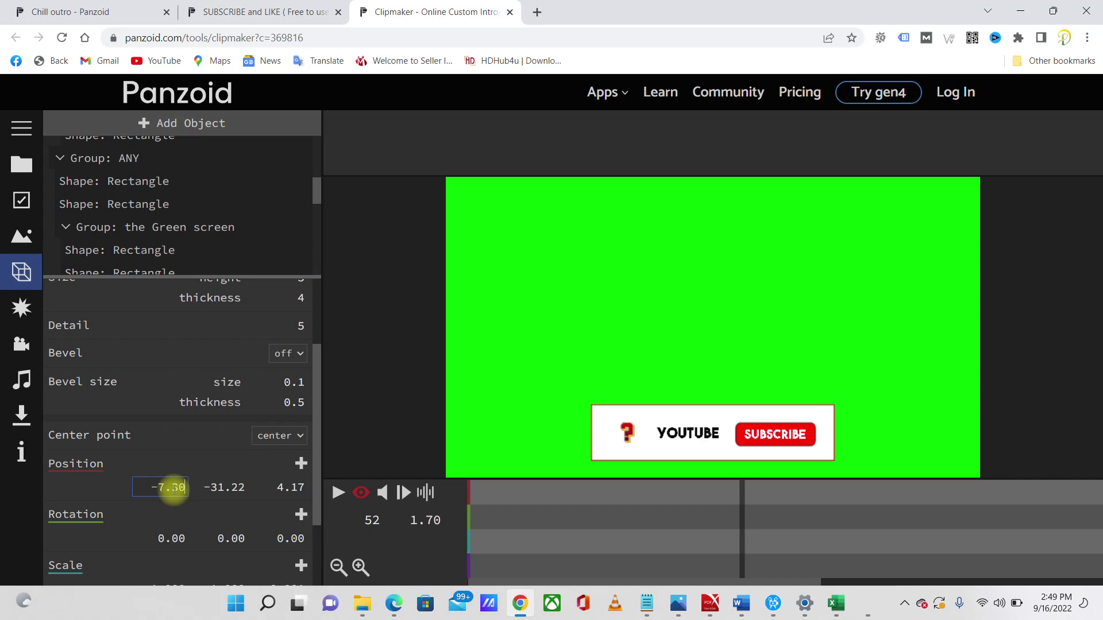
key(Up)
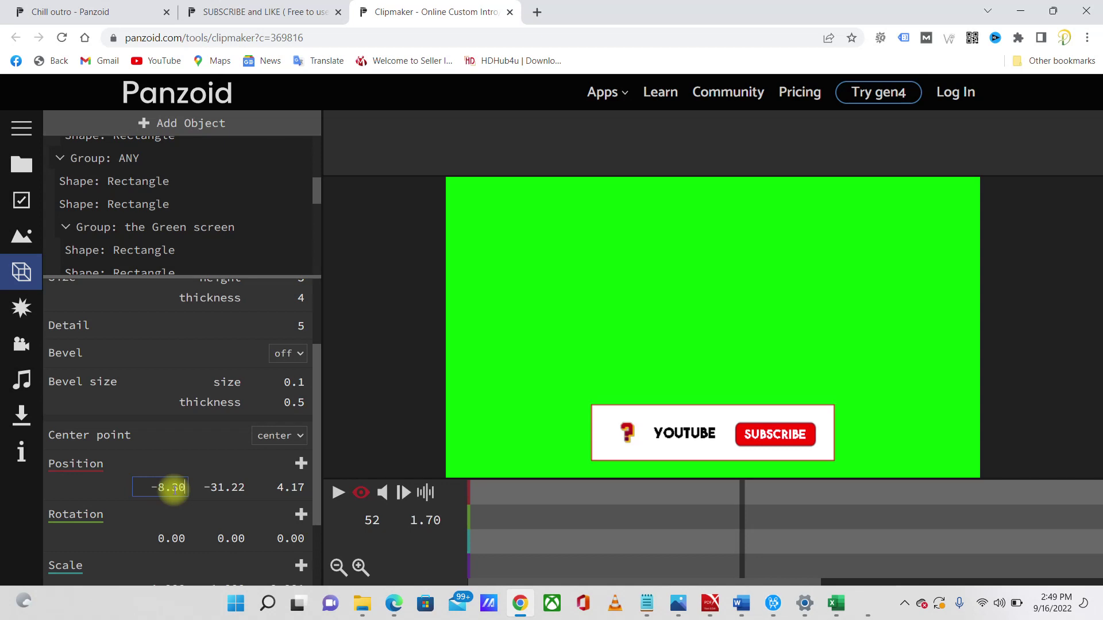
key(Up)
key(Down)
key(Down)
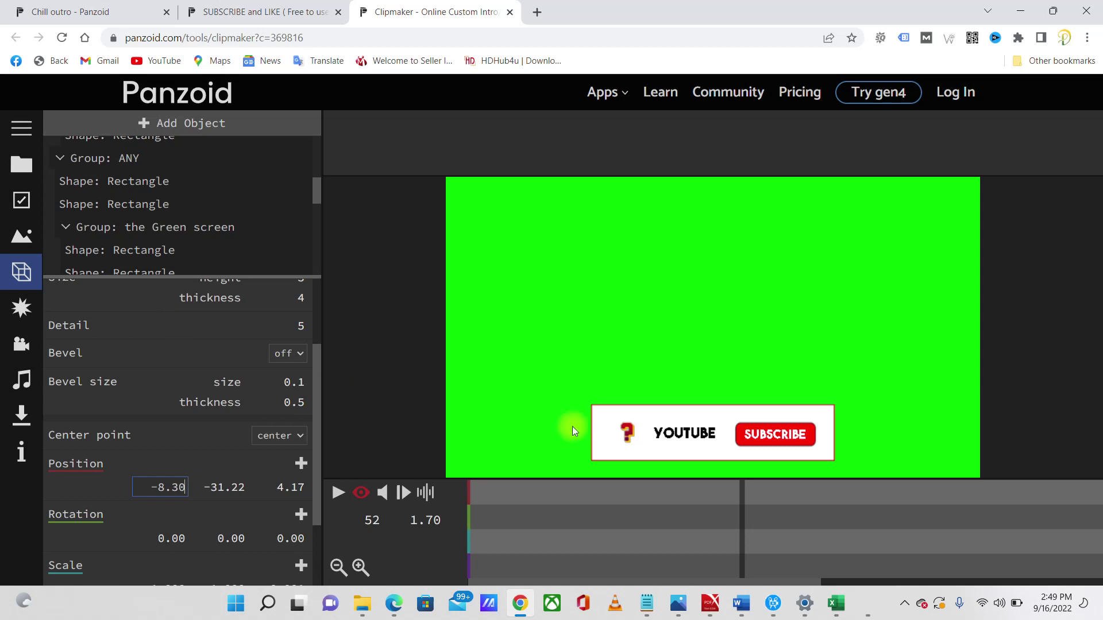
scroll(170, 326, up, 2)
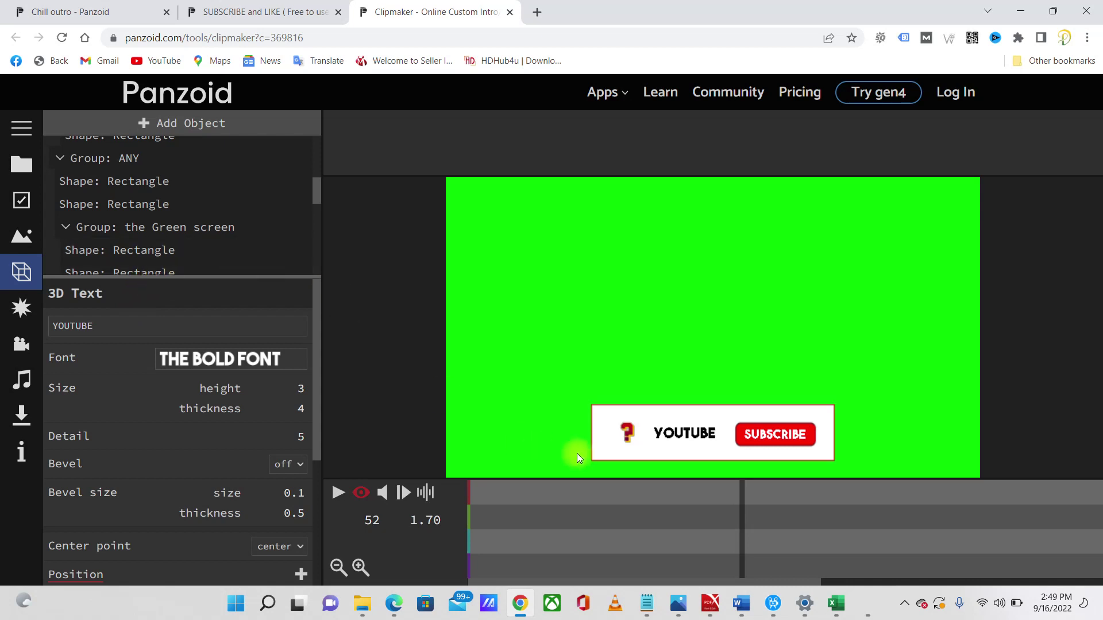
scroll(190, 227, down, 1)
scroll(188, 226, down, 2)
scroll(188, 226, down, 1)
scroll(188, 226, down, 2)
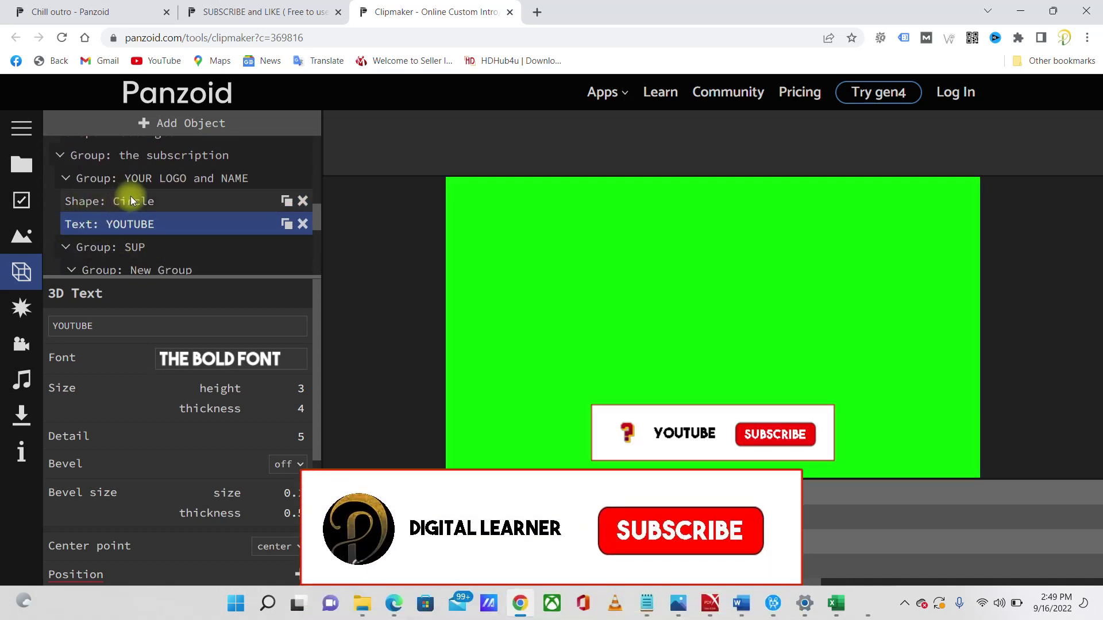
click(137, 199)
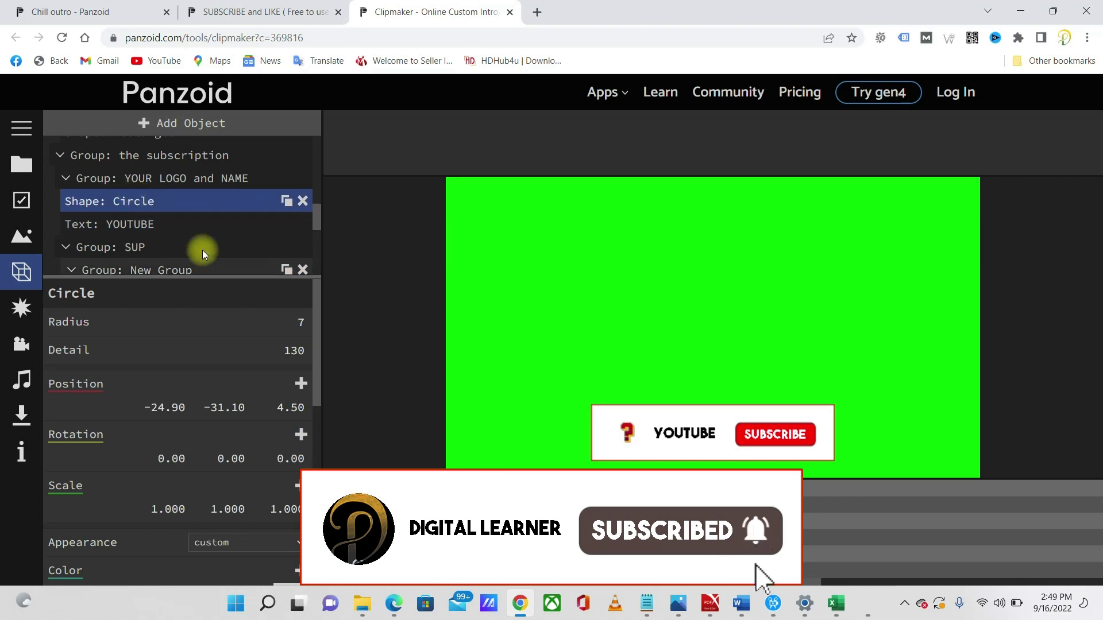
scroll(216, 398, down, 2)
scroll(217, 316, up, 2)
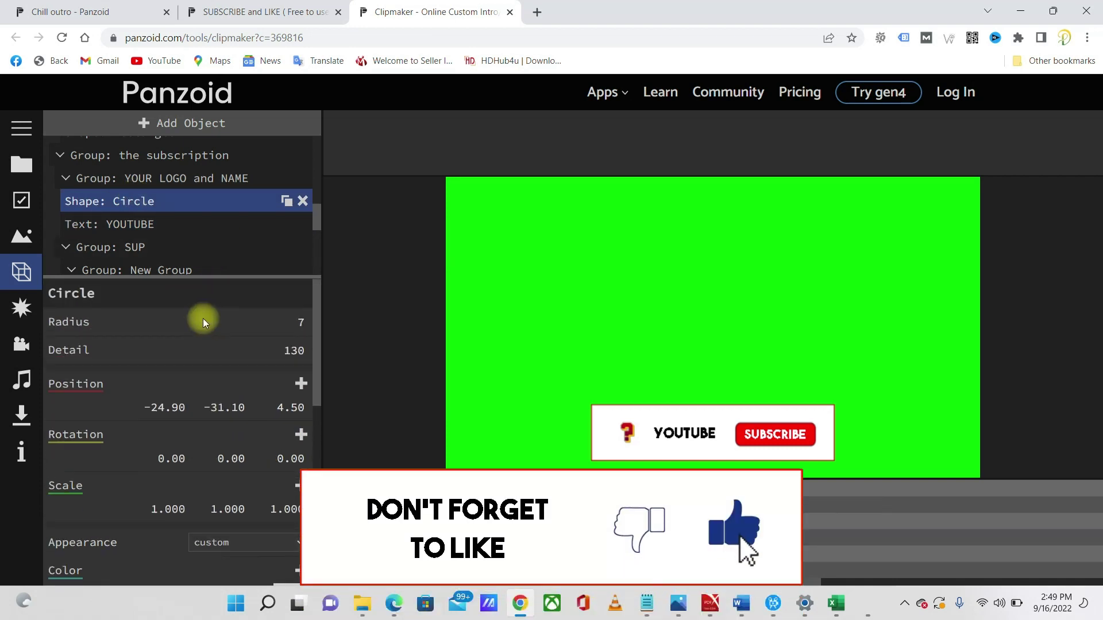
scroll(278, 375, down, 1)
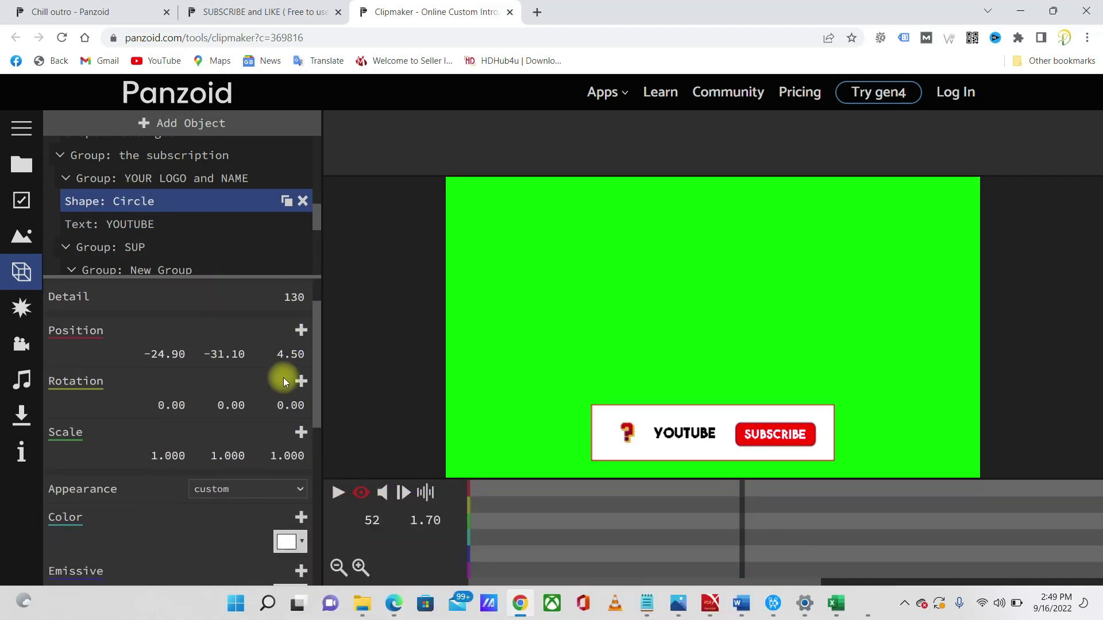
scroll(244, 480, down, 1)
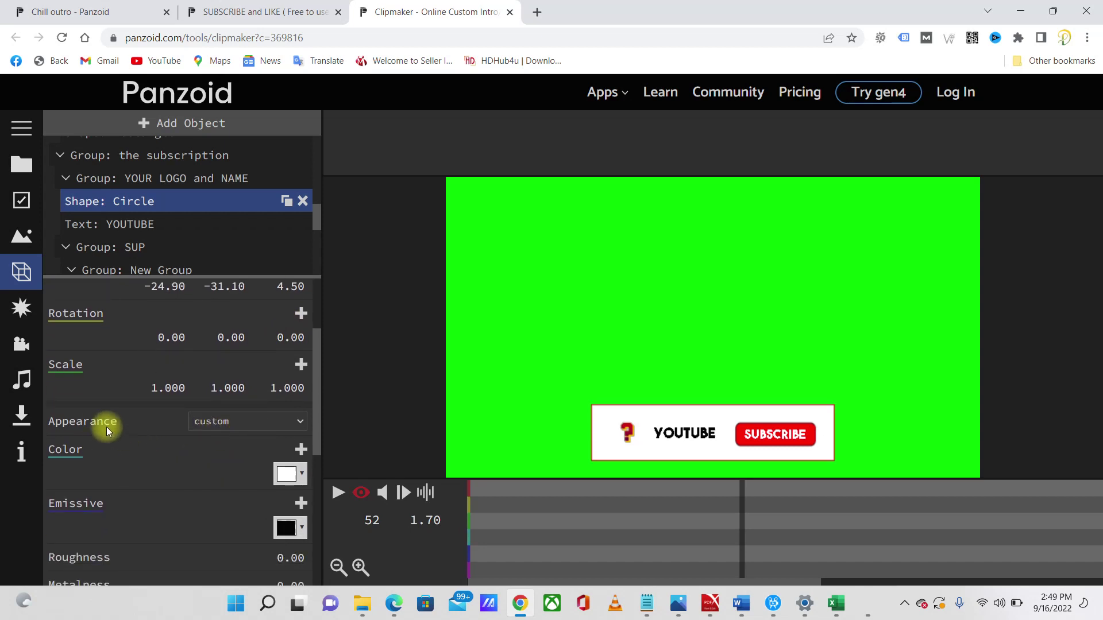
click(229, 425)
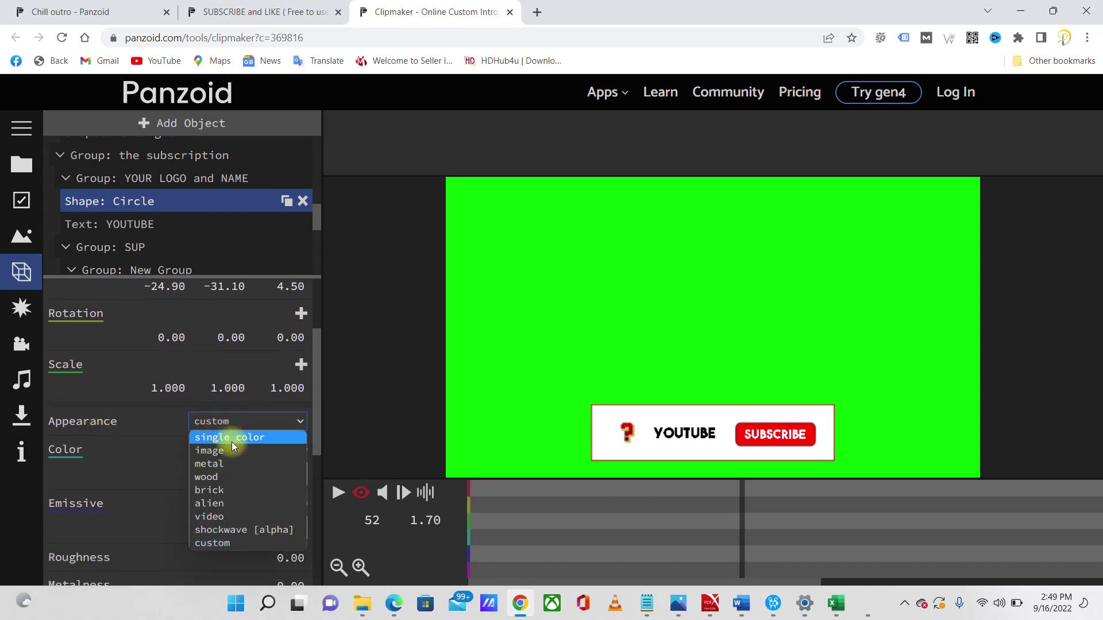
click(232, 451)
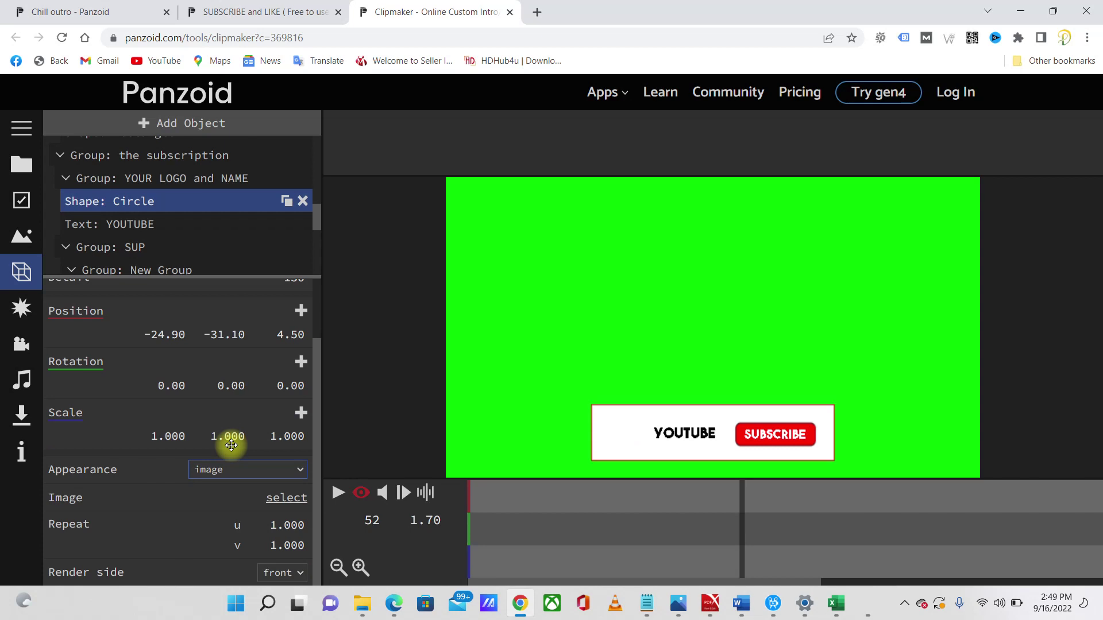
click(280, 499)
click(254, 146)
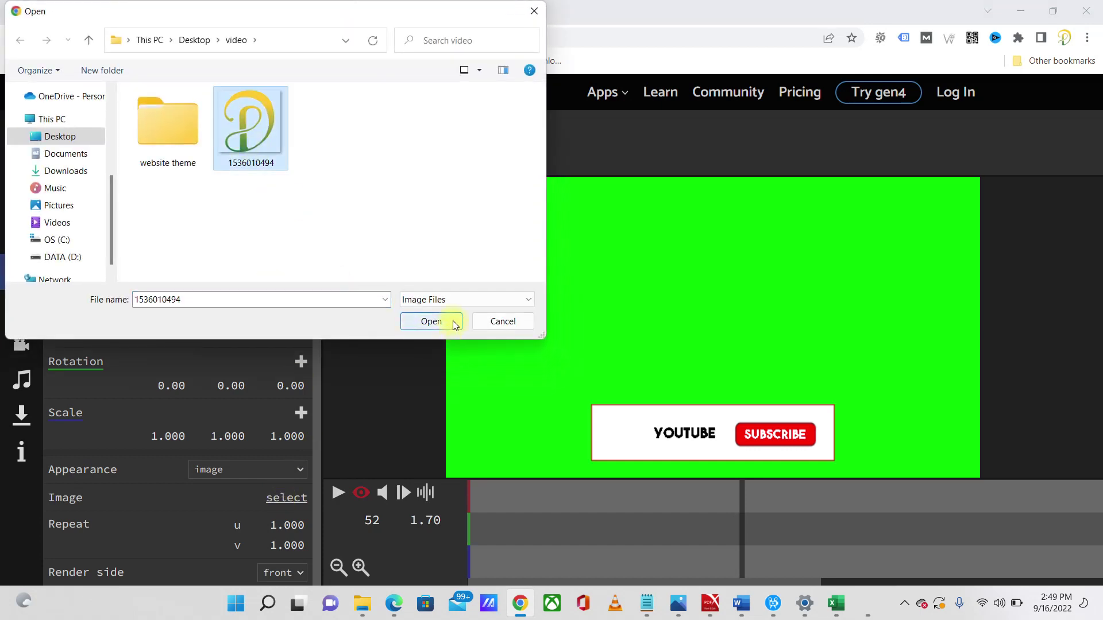
click(453, 321)
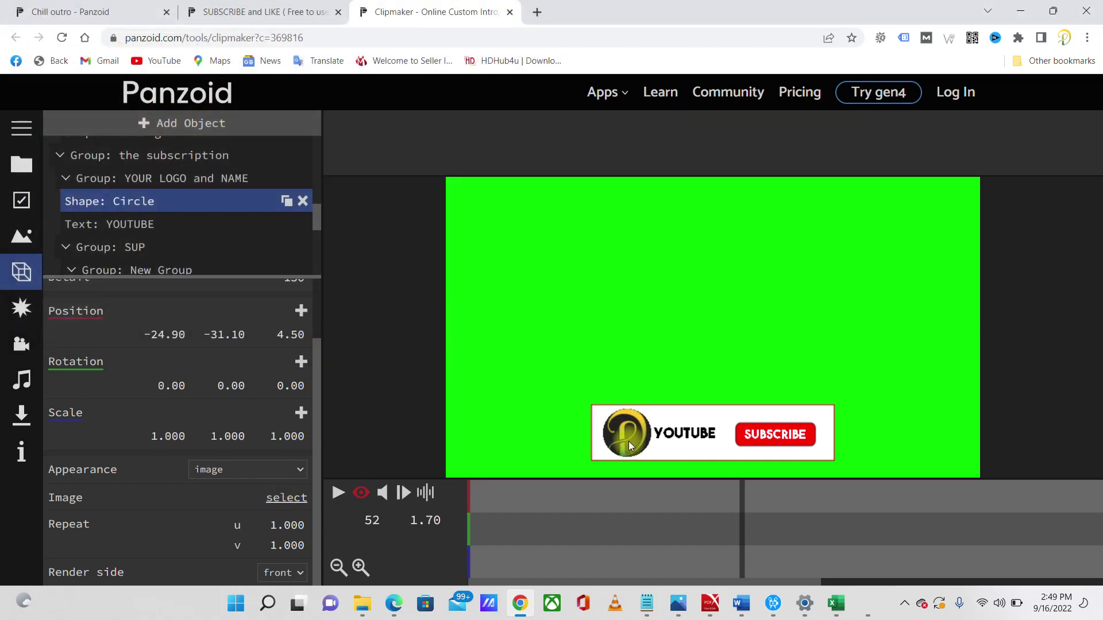
Try radius values on the logo circle, settling on 6.
scroll(224, 351, up, 1)
scroll(223, 350, up, 2)
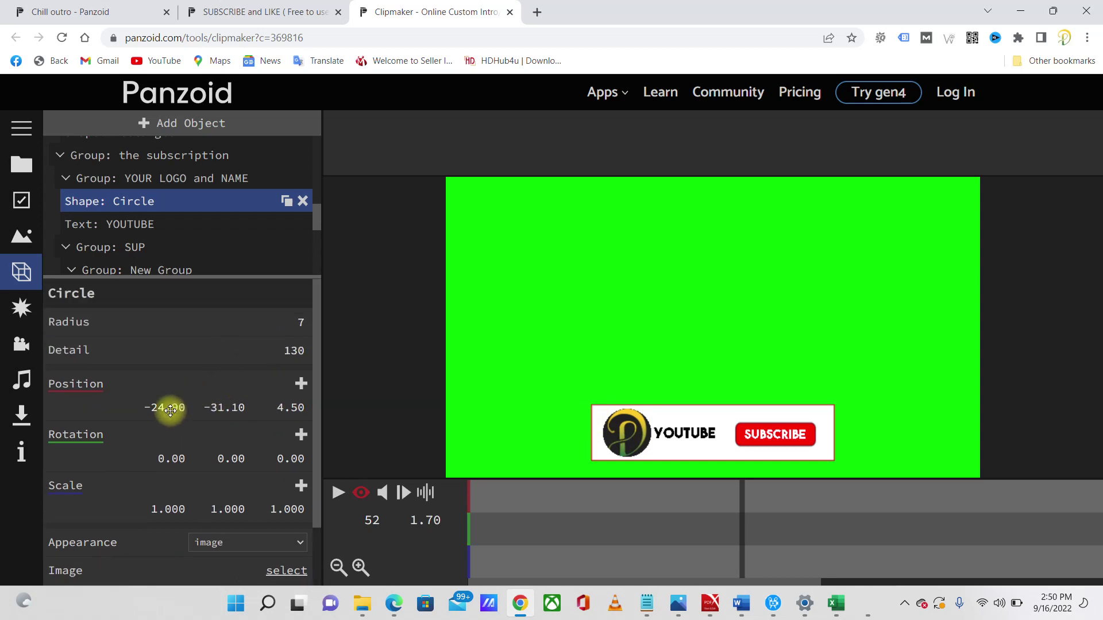
click(302, 325)
key(BackSpace)
text(9)
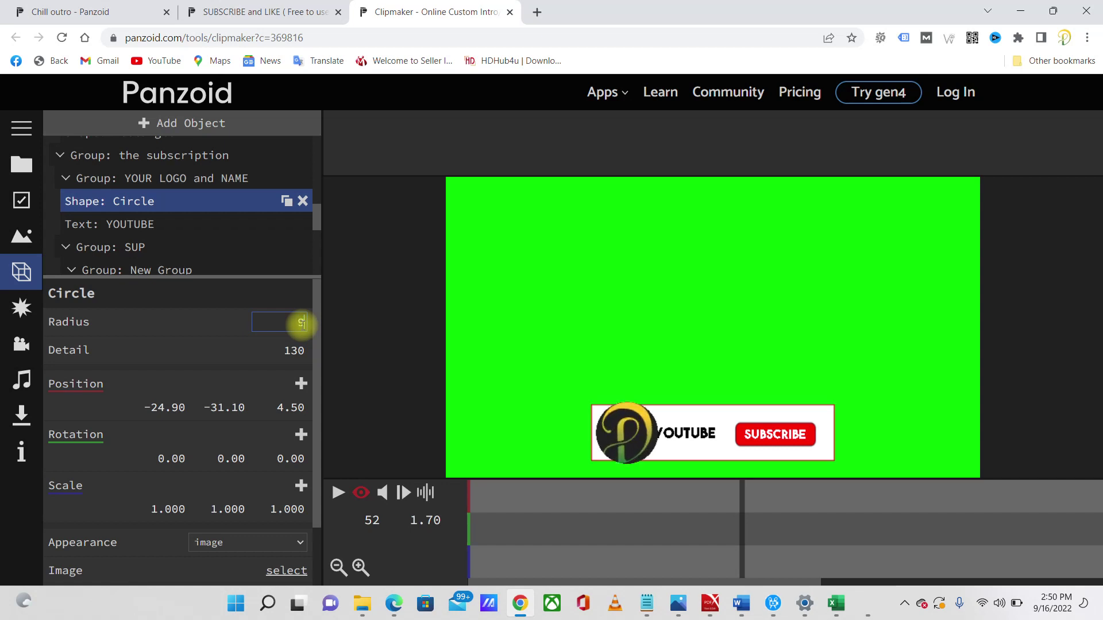
key(BackSpace)
text(7)
key(BackSpace)
text(6)
Test X and Y nudges, leaving the circle at X -24.90 and Y -31.10.
click(151, 407)
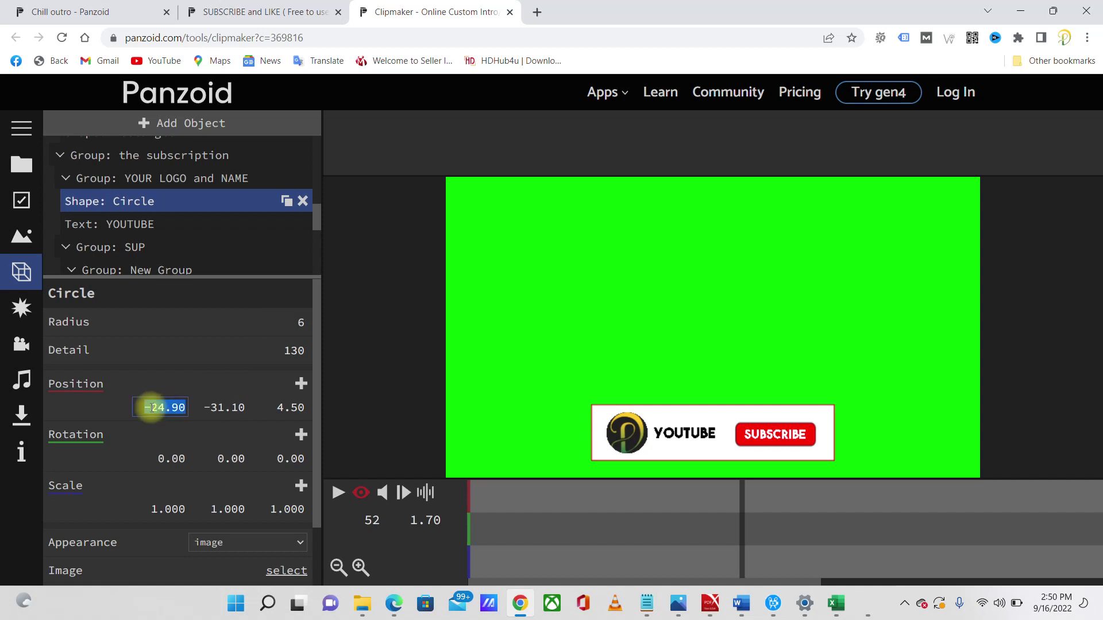
key(Down)
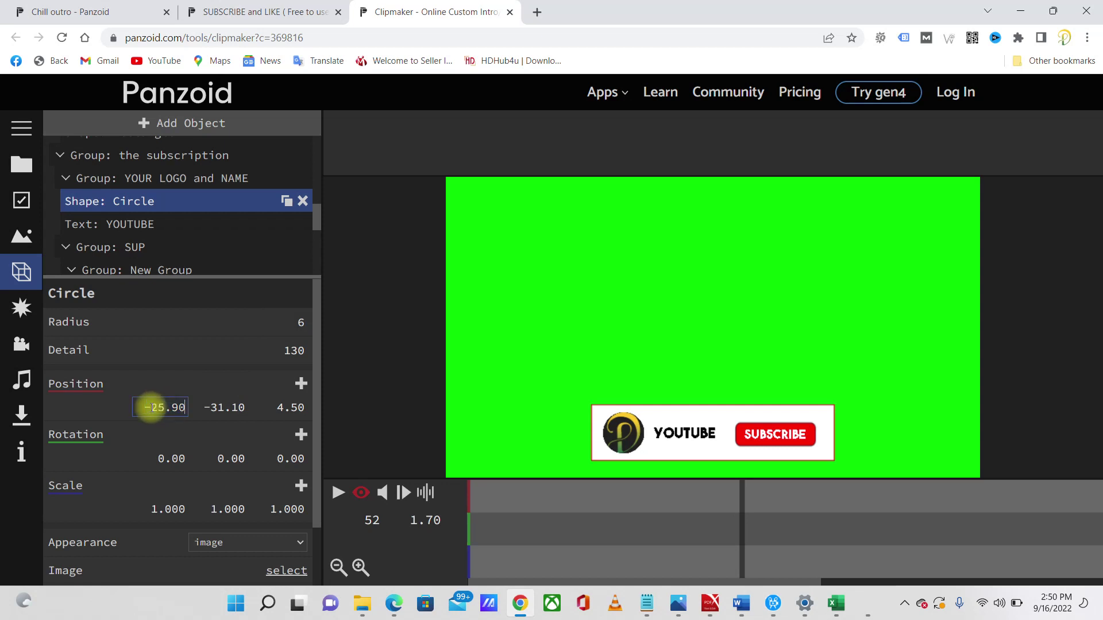
key(Up)
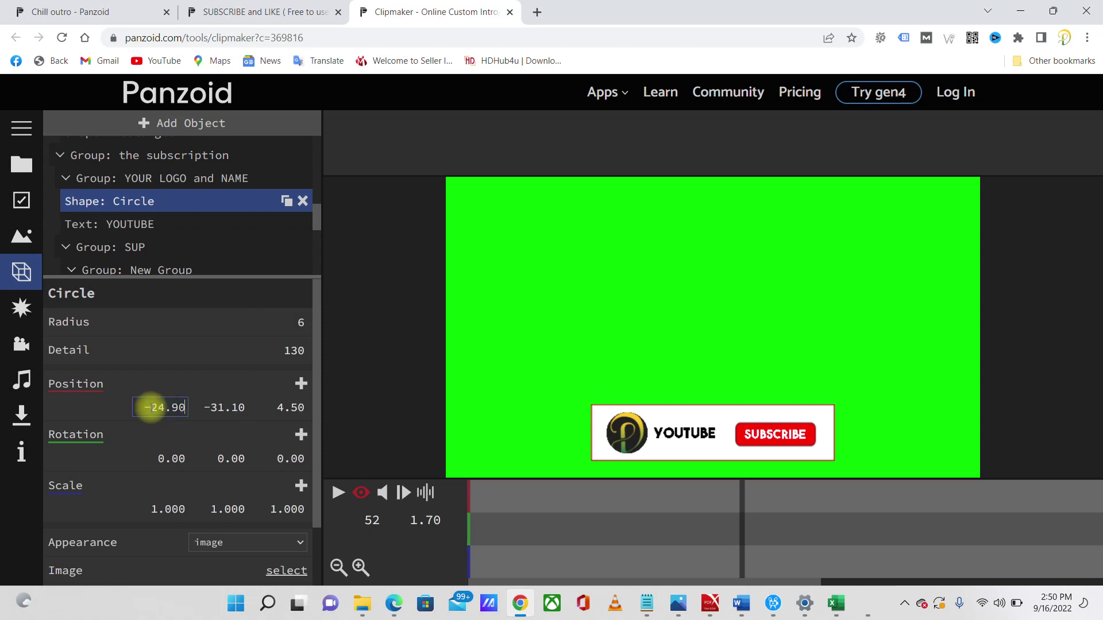
click(218, 407)
key(Up)
key(Up)
key(Down)
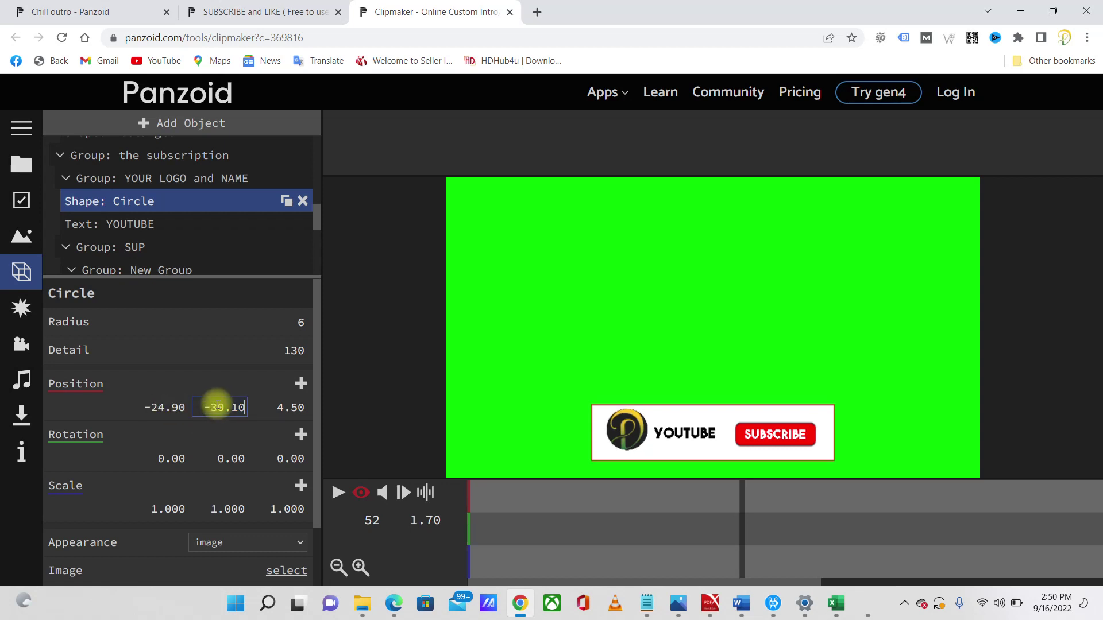
key(Down)
Try several Z depth values for the circle, ending at 4.50.
click(295, 408)
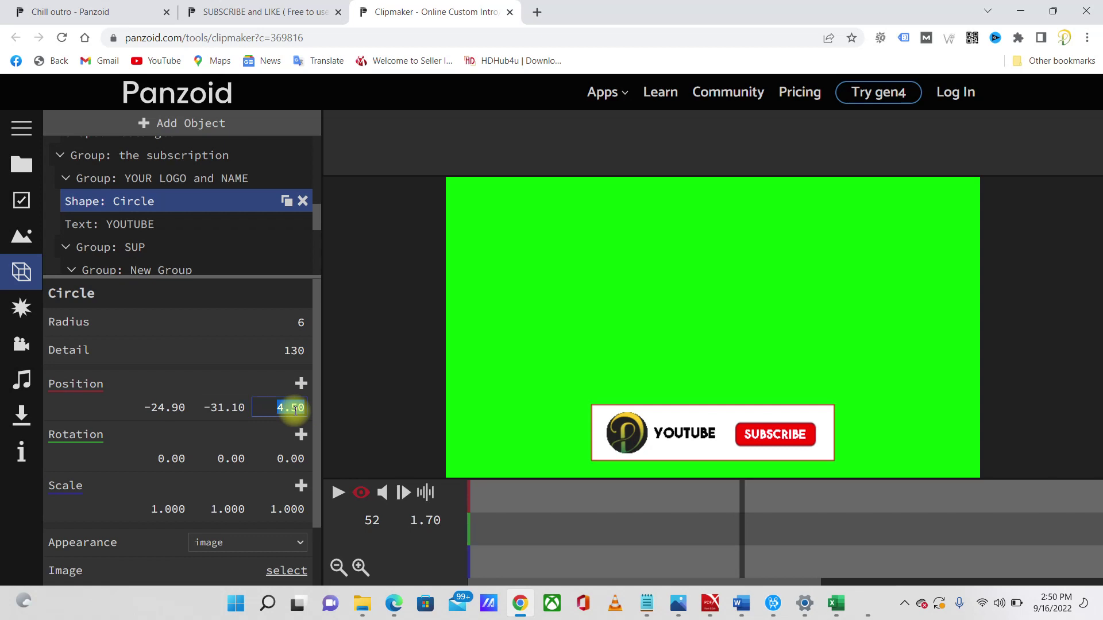
key(Up)
key(Up)
key(Up)
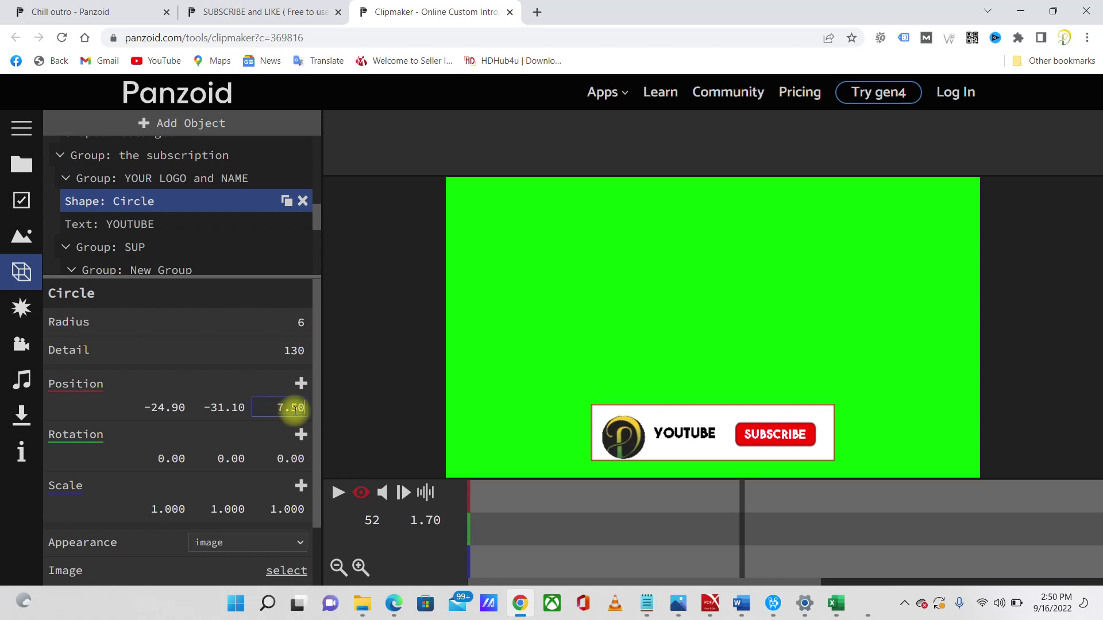
key(Down)
key(Down)
key(Down)
key(Down)
key(Down)
key(Up)
key(Up)
key(Up)
key(Down)
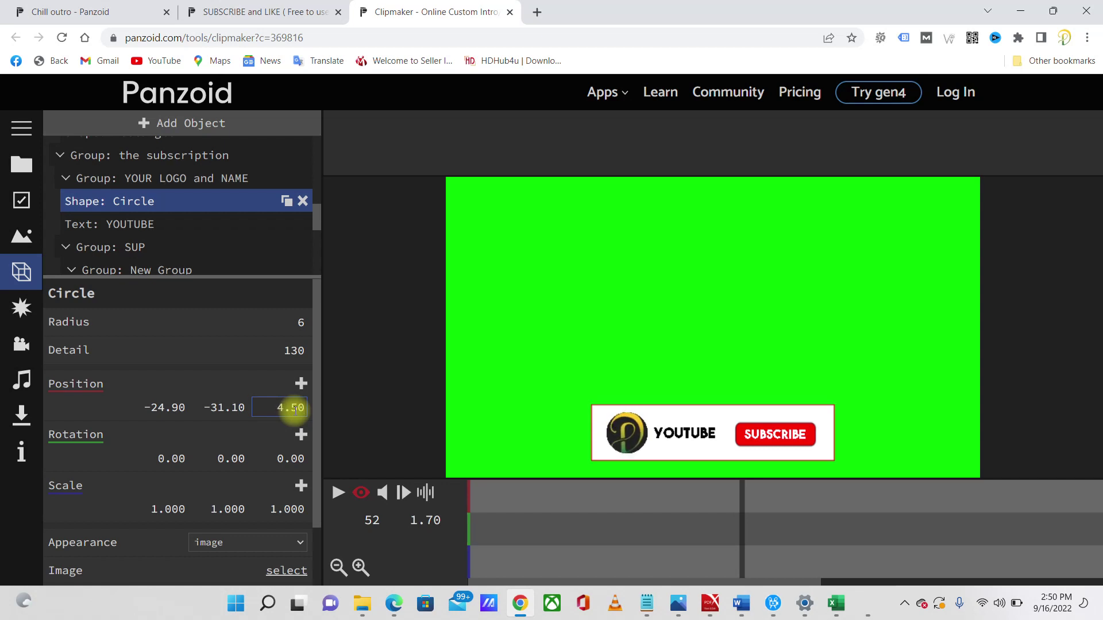
key(Down)
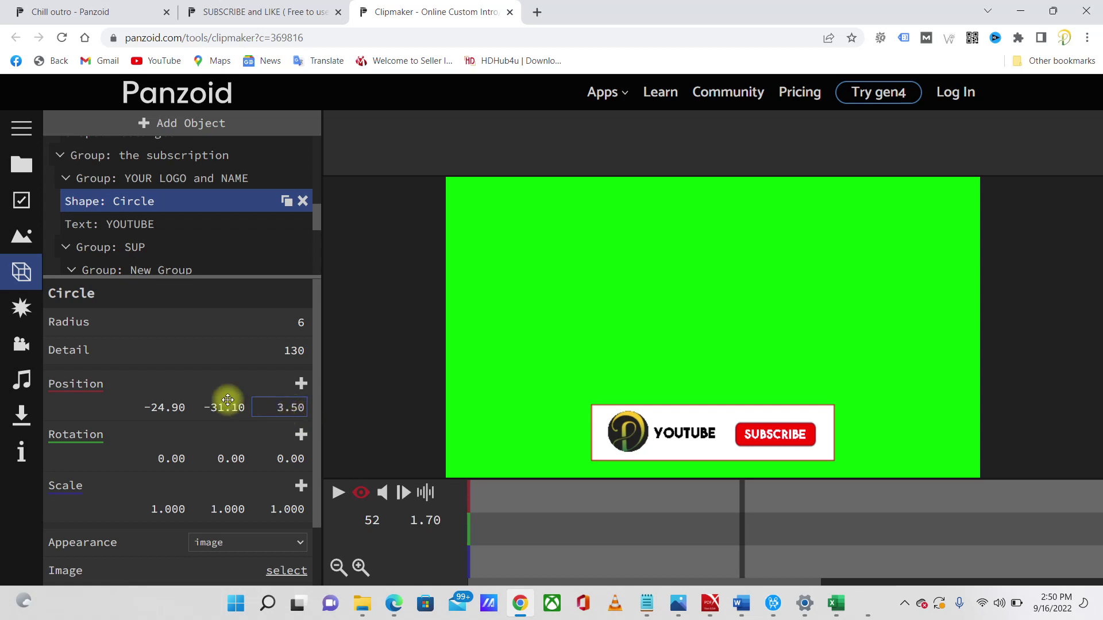
Deselect the circle and play the preview, pausing at frame 179 on DON'T FORGET TO LIKE.
click(155, 198)
scroll(179, 236, down, 2)
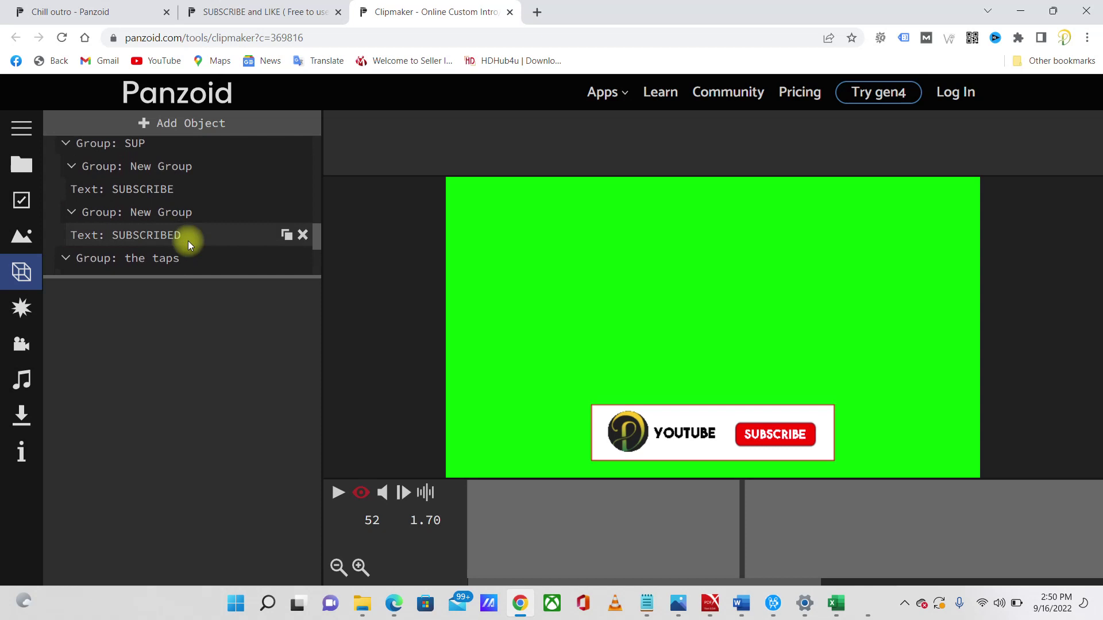
click(338, 493)
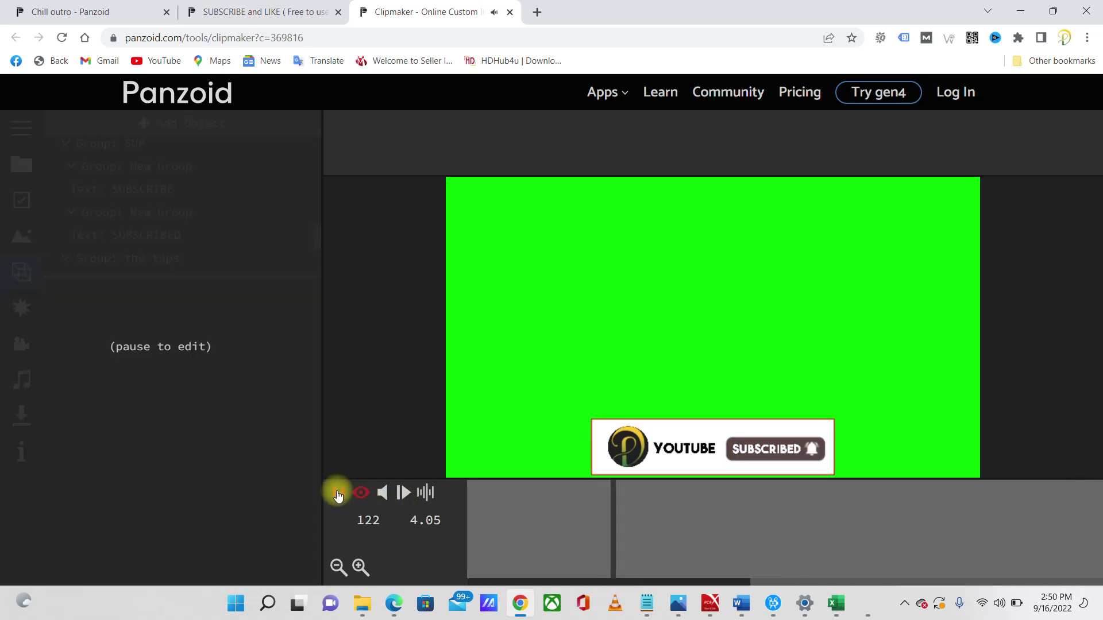
click(337, 493)
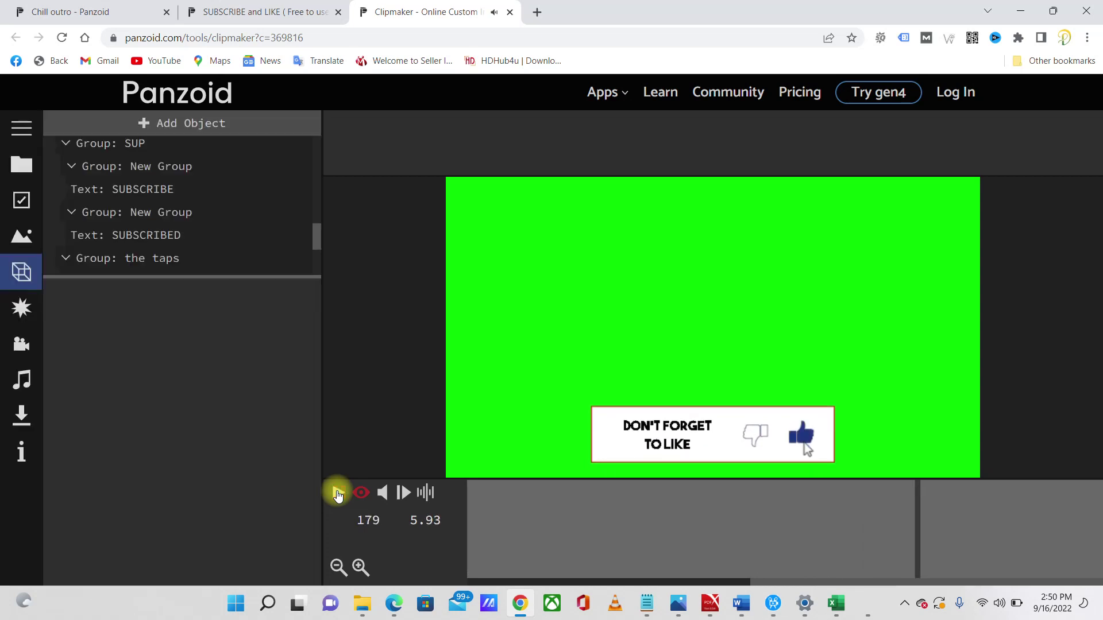
Scroll the object list up to the Group: THE LIEK text layers.
scroll(179, 172, up, 2)
scroll(180, 168, up, 1)
scroll(179, 169, up, 1)
scroll(179, 169, up, 1)
scroll(179, 168, up, 1)
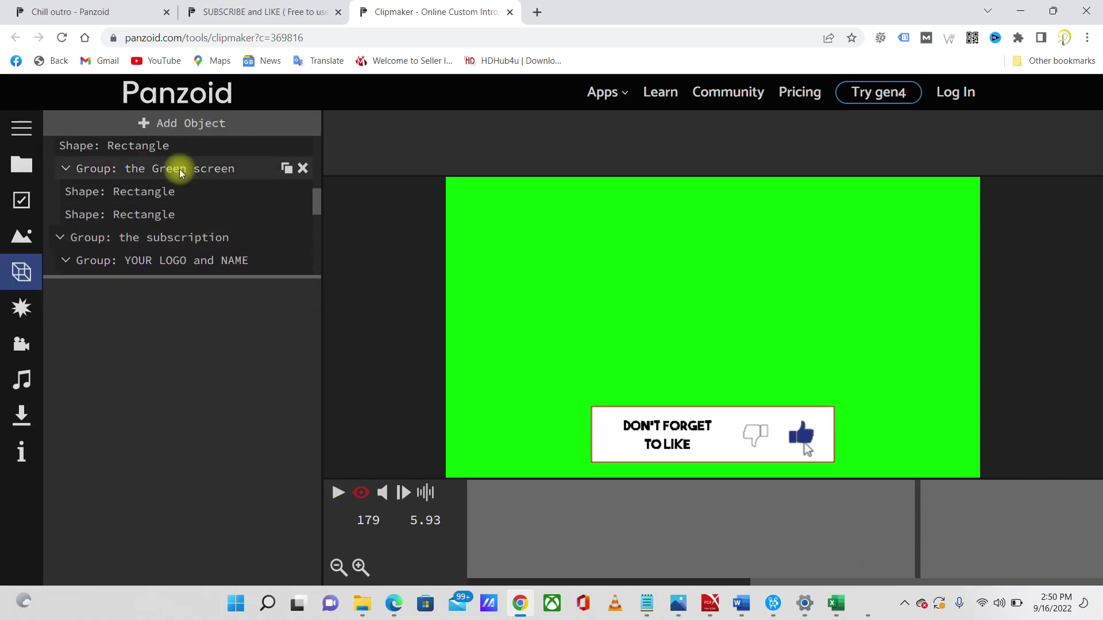
scroll(179, 169, up, 1)
scroll(184, 188, up, 2)
scroll(185, 188, up, 2)
scroll(185, 188, up, 2)
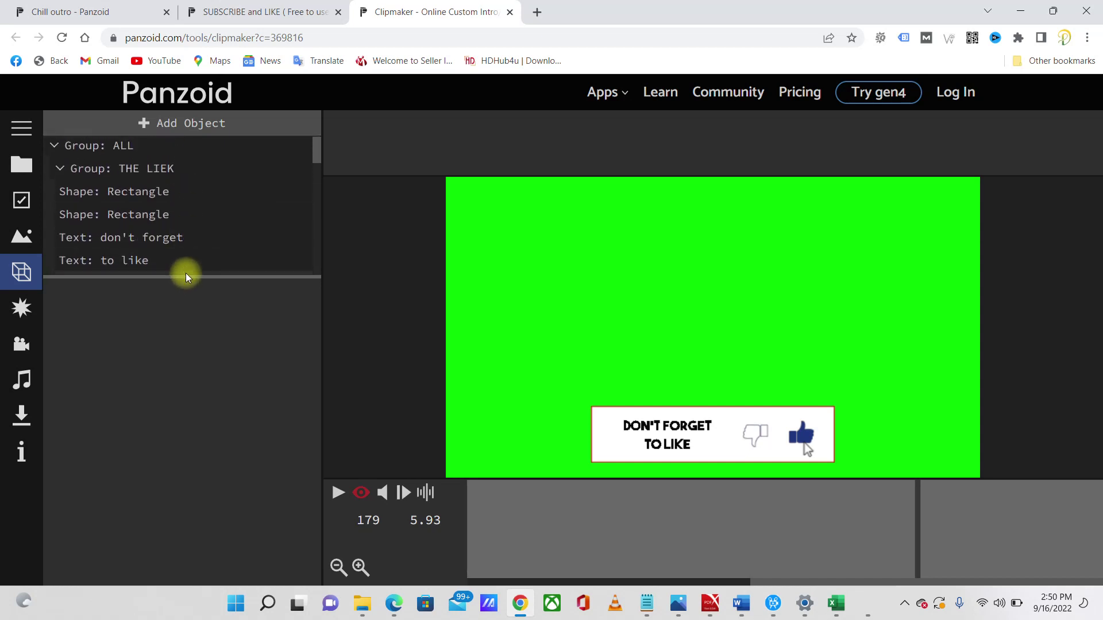
mouse_move(121, 236)
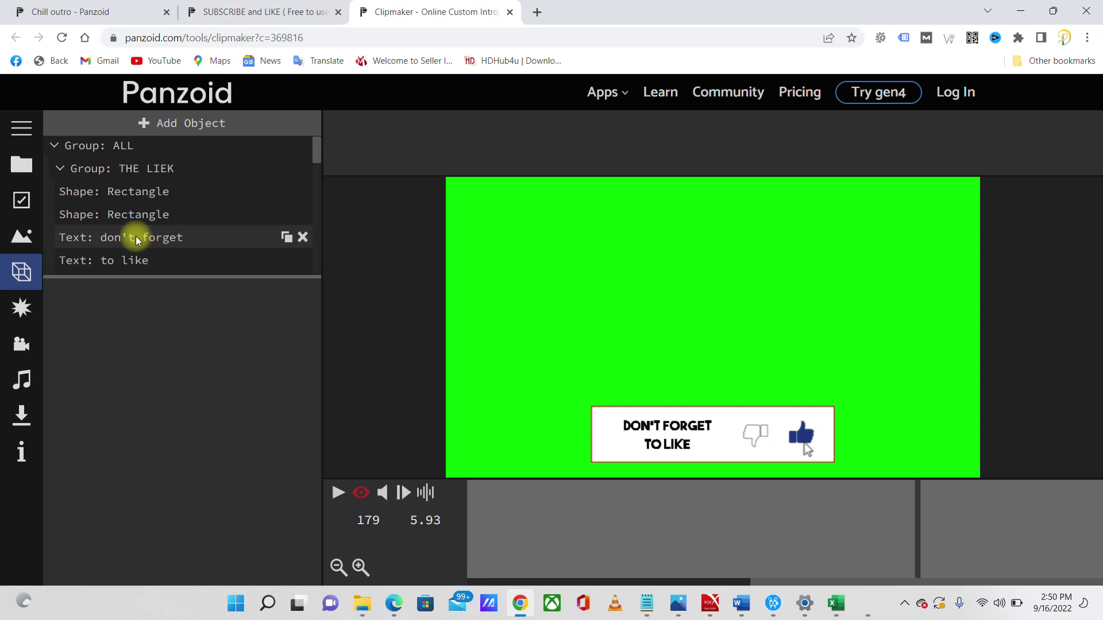
Change the don't forget text layer to read PLEASE LIKE.
click(136, 238)
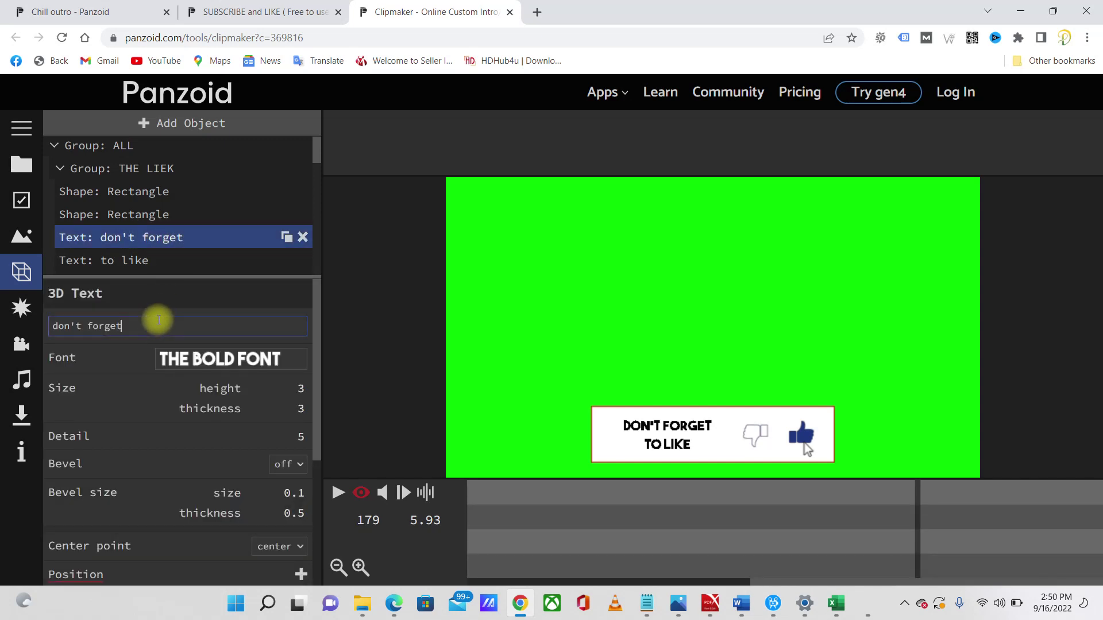
key(BackSpace)
key(BackSpace)
key(BackSpace)
key(BackSpace)
key(BackSpace)
text(LEASE LIKE)
click(131, 364)
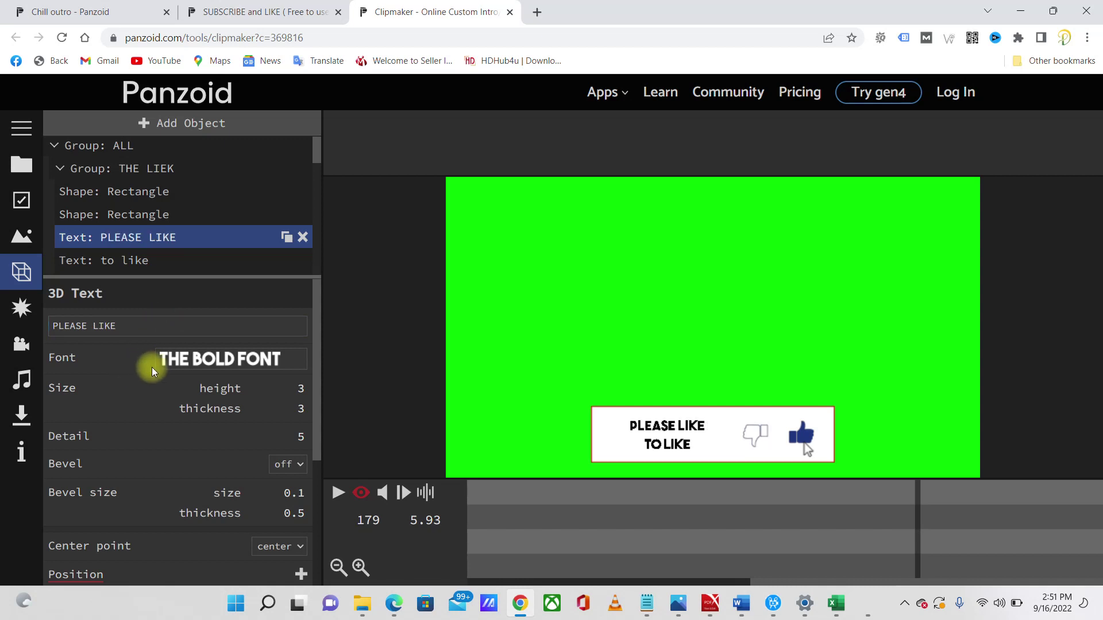
Set the PLEASE LIKE text size to height 5 and thickness 4.
click(301, 389)
text(6)
key(BackSpace)
text(5)
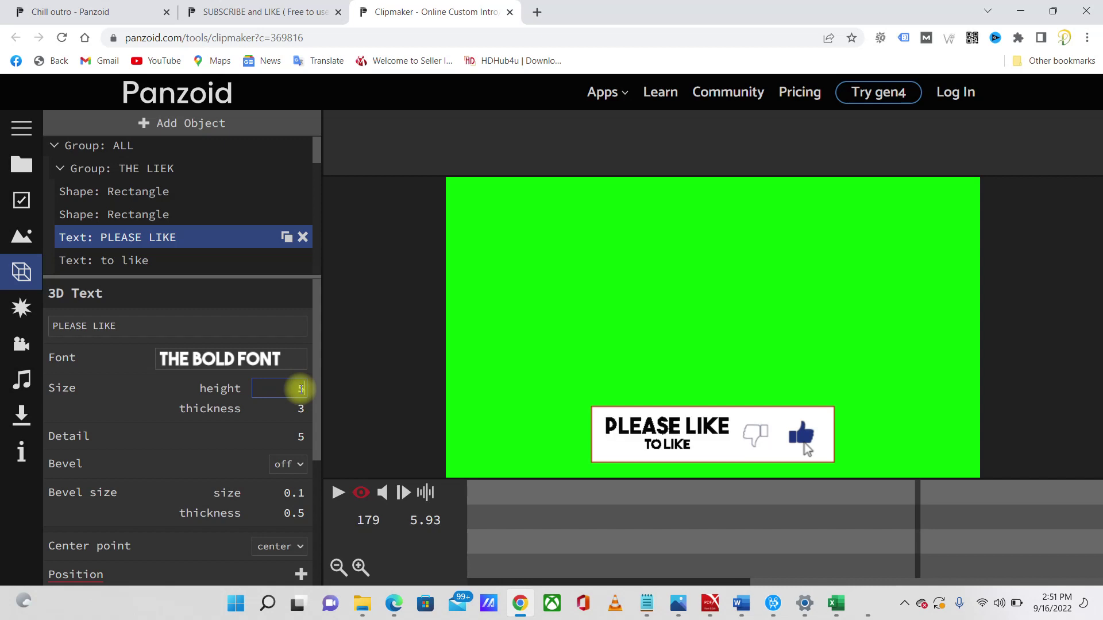
click(300, 409)
text(2)
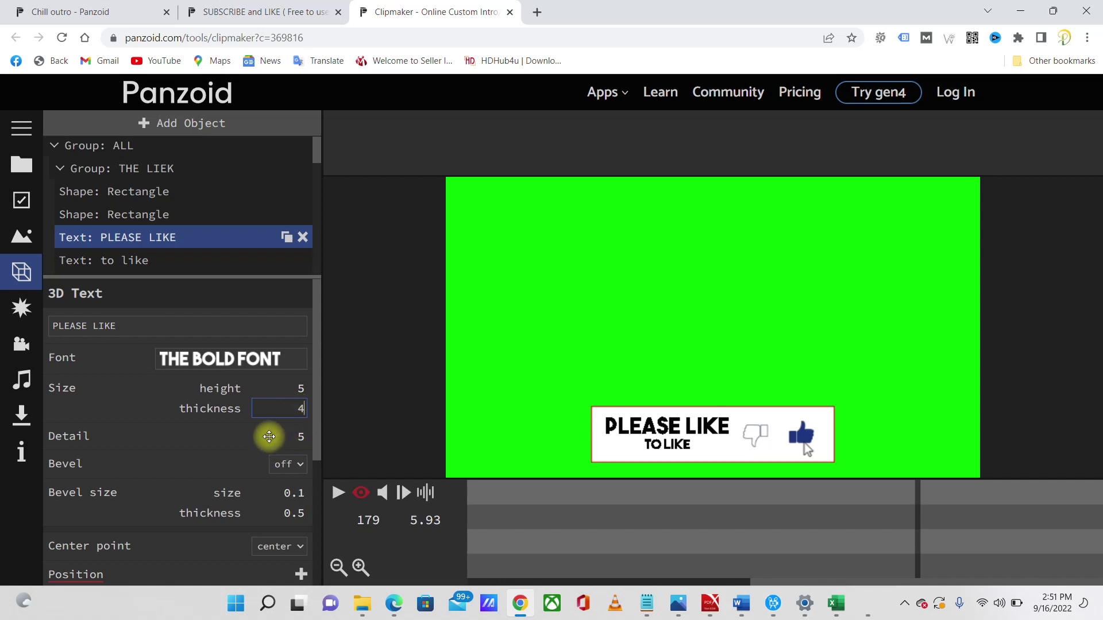
scroll(199, 438, down, 2)
scroll(198, 440, down, 2)
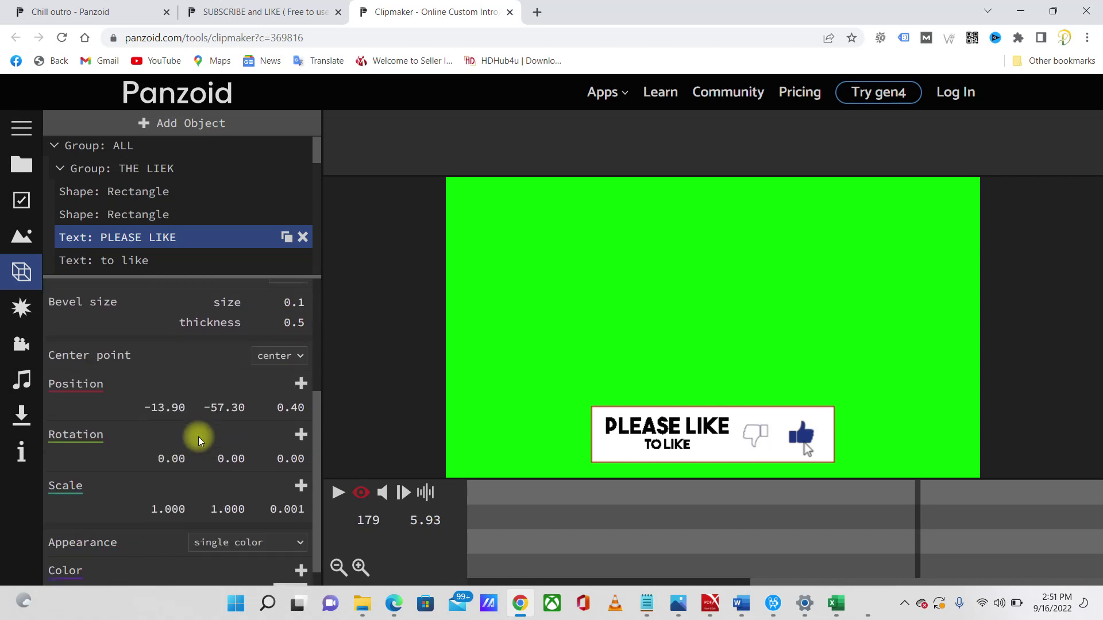
scroll(197, 438, up, 4)
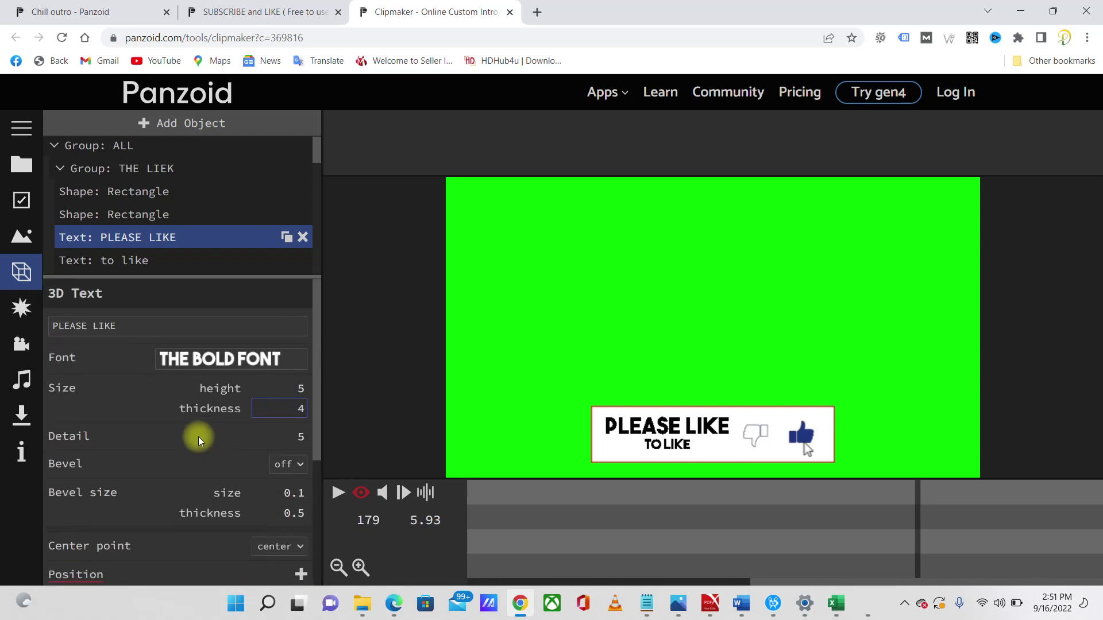
Replace the to like text layer with THE VIDEO.
click(113, 259)
click(118, 331)
key(BackSpace)
key(BackSpace)
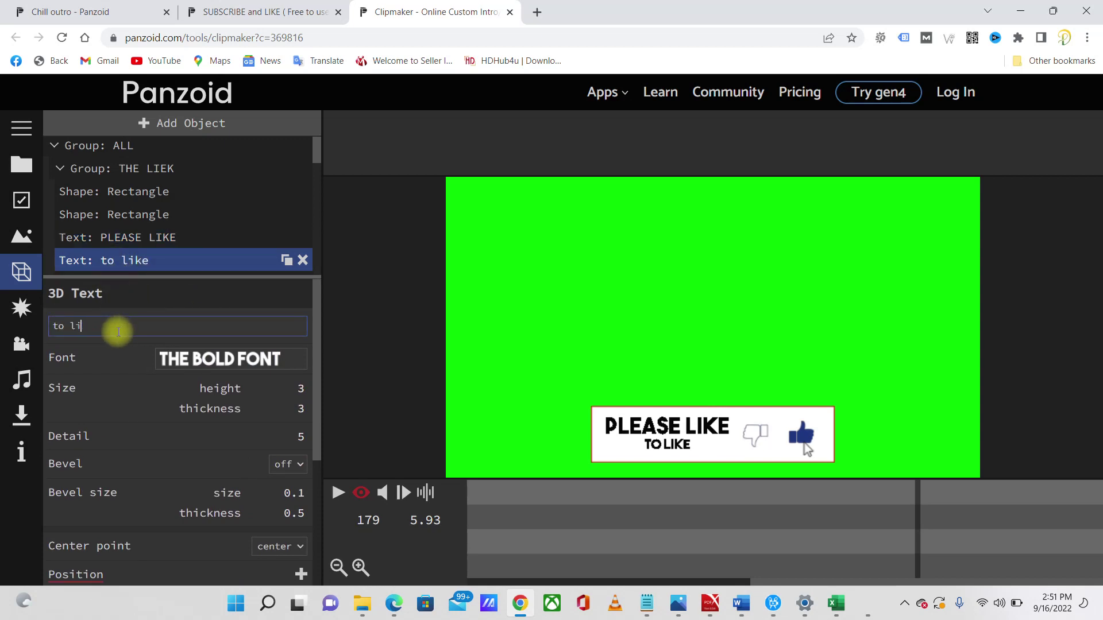
key(BackSpace)
text(THE VIDEO)
key(Return)
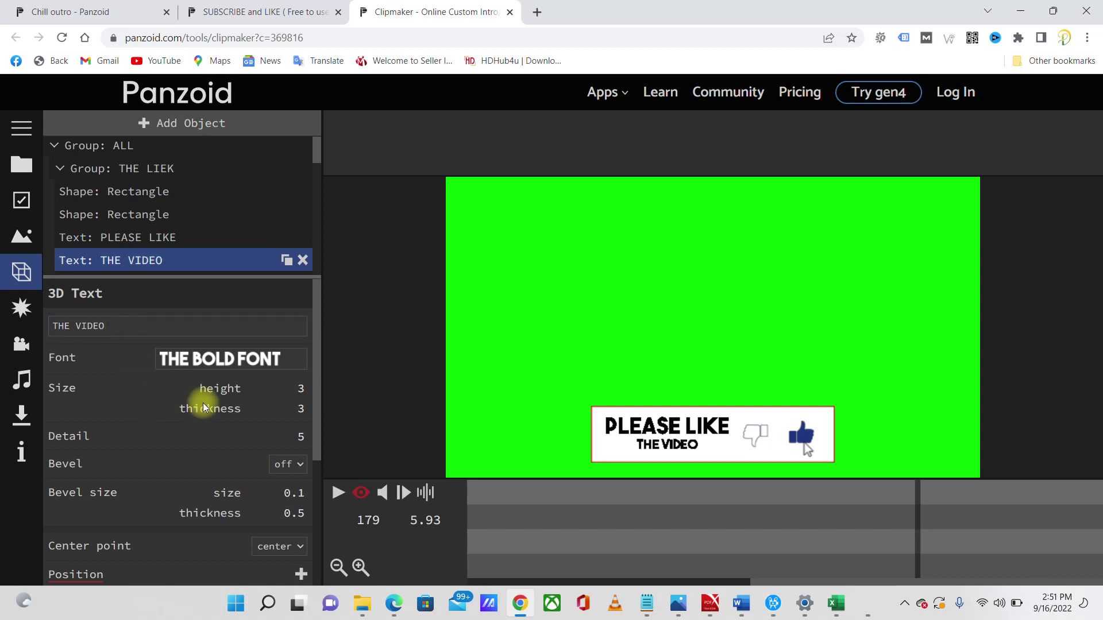
Raise THE VIDEO text height to 5.
click(296, 389)
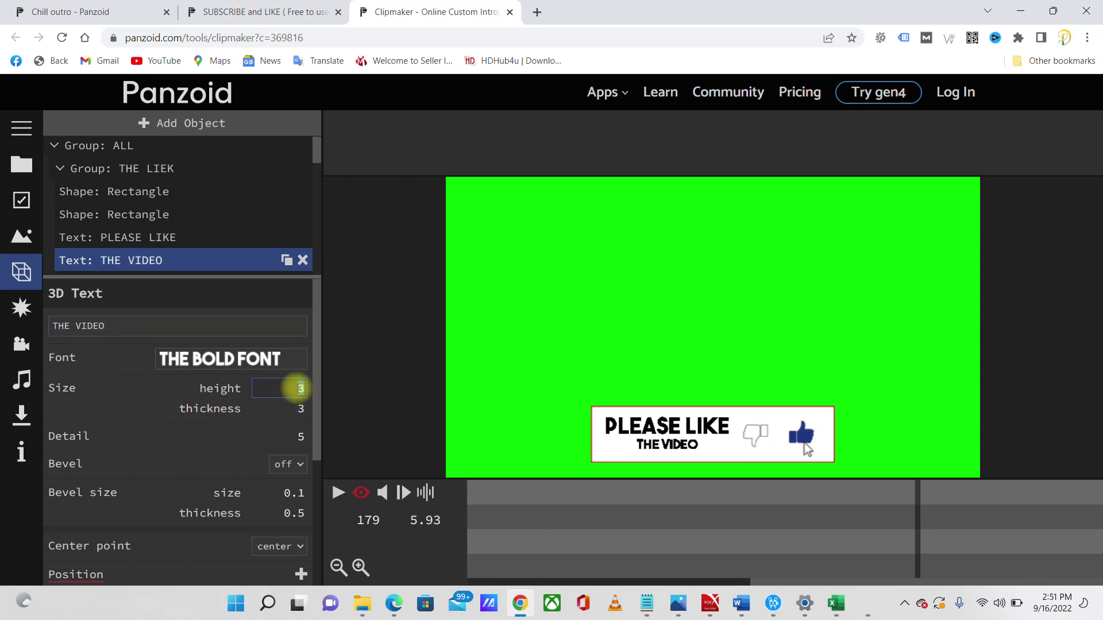
key(Up)
key(Up)
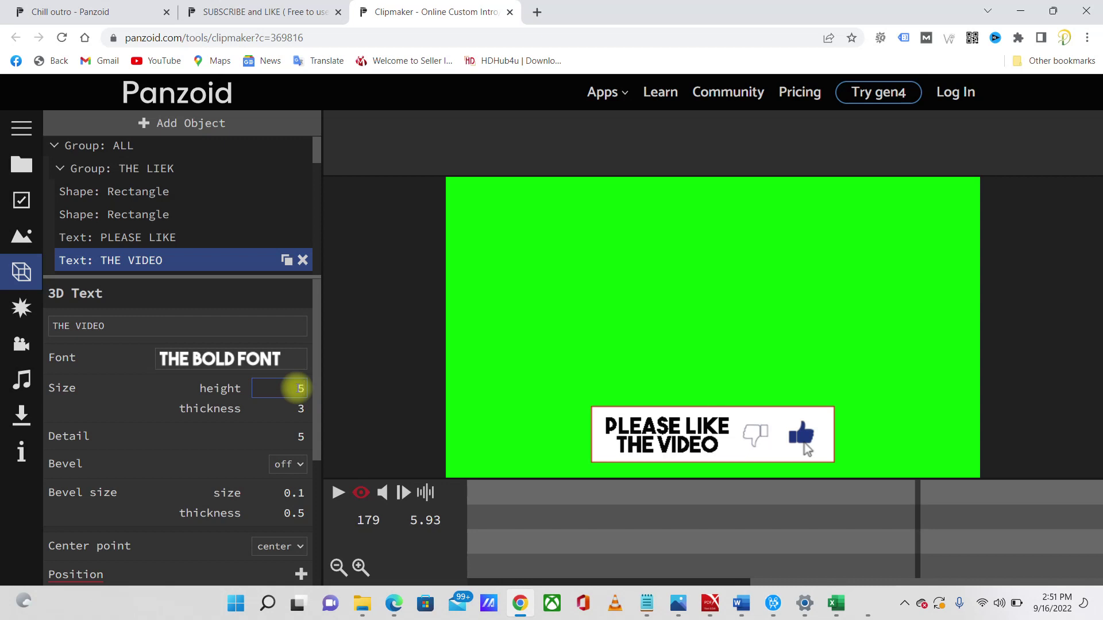
key(Return)
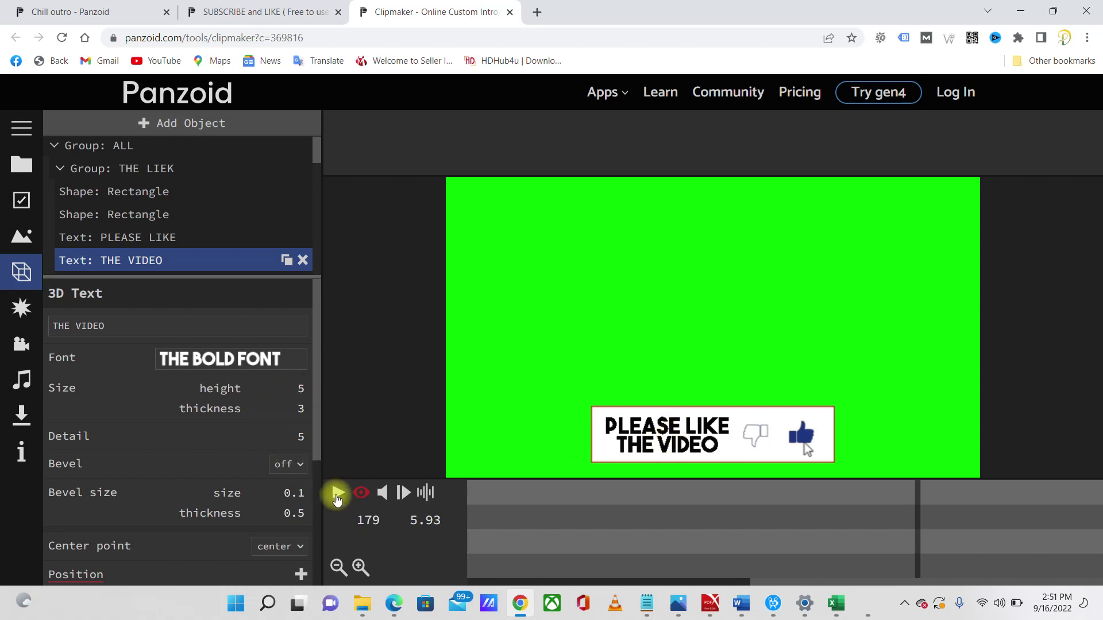
Play the edited clip through and pause it back on the YOUTUBE subscribe banner.
click(338, 495)
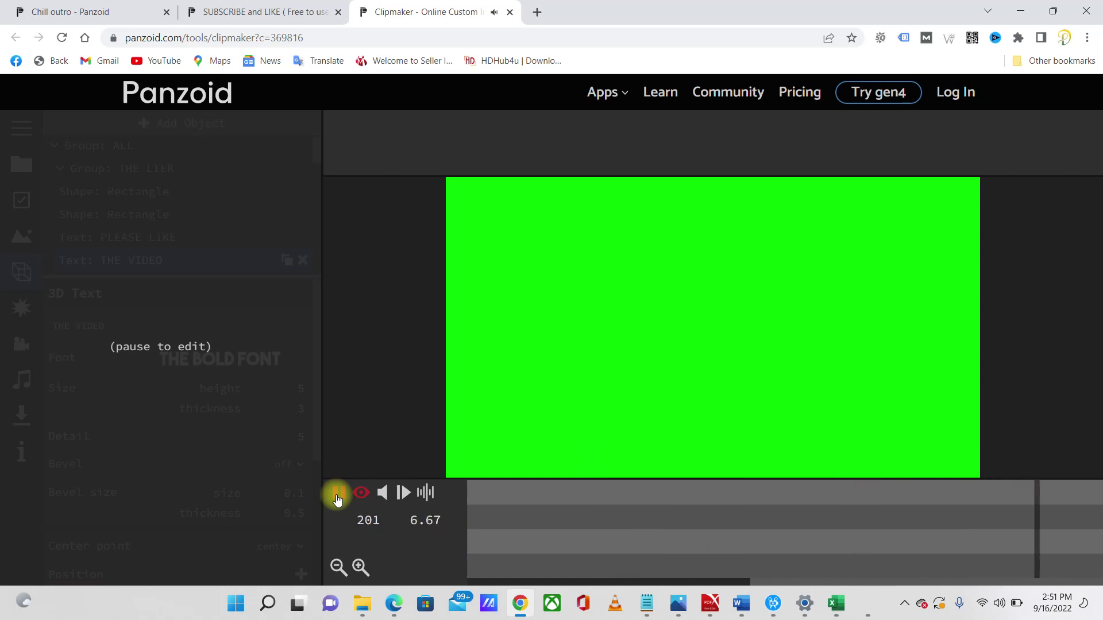
click(338, 495)
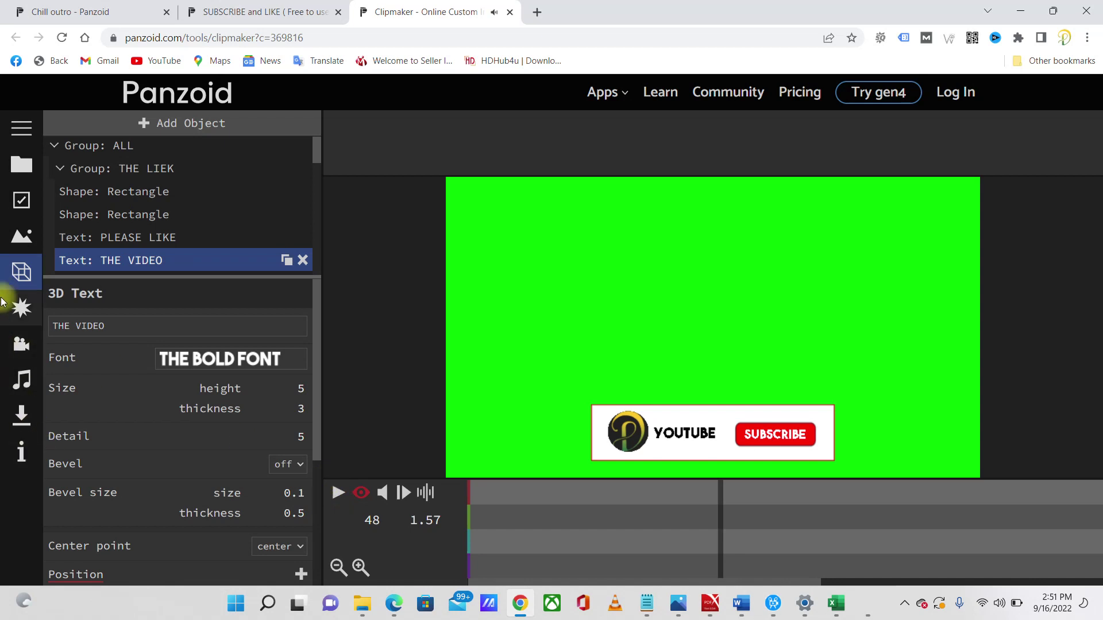
click(21, 415)
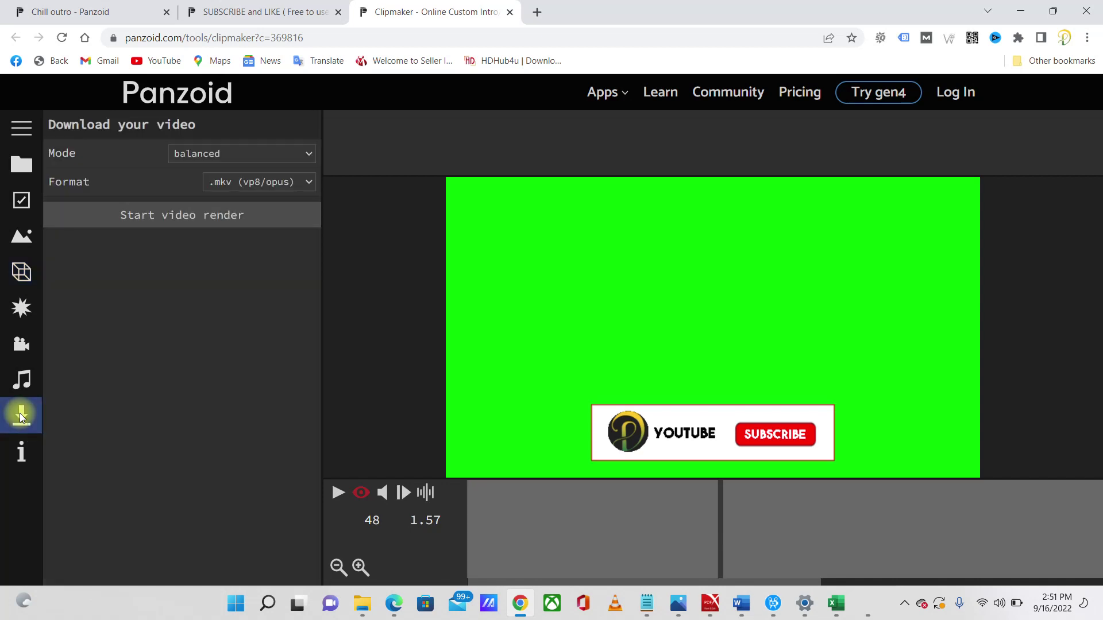
Render the clip in balanced mode as .mkv (vp8/opus) and download the finished video.
click(211, 154)
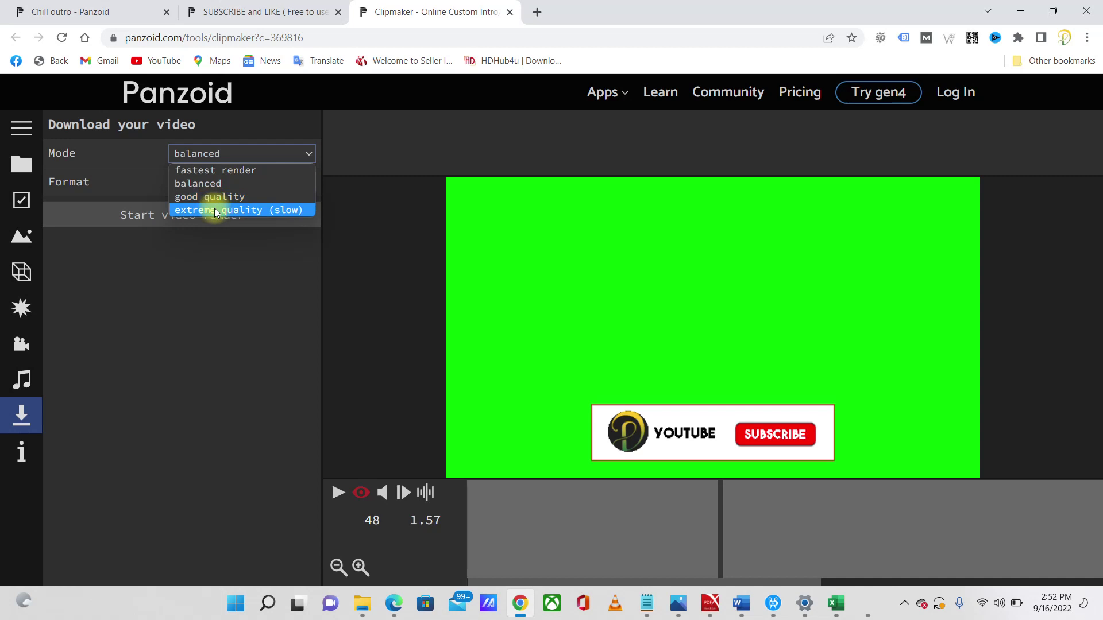
click(221, 183)
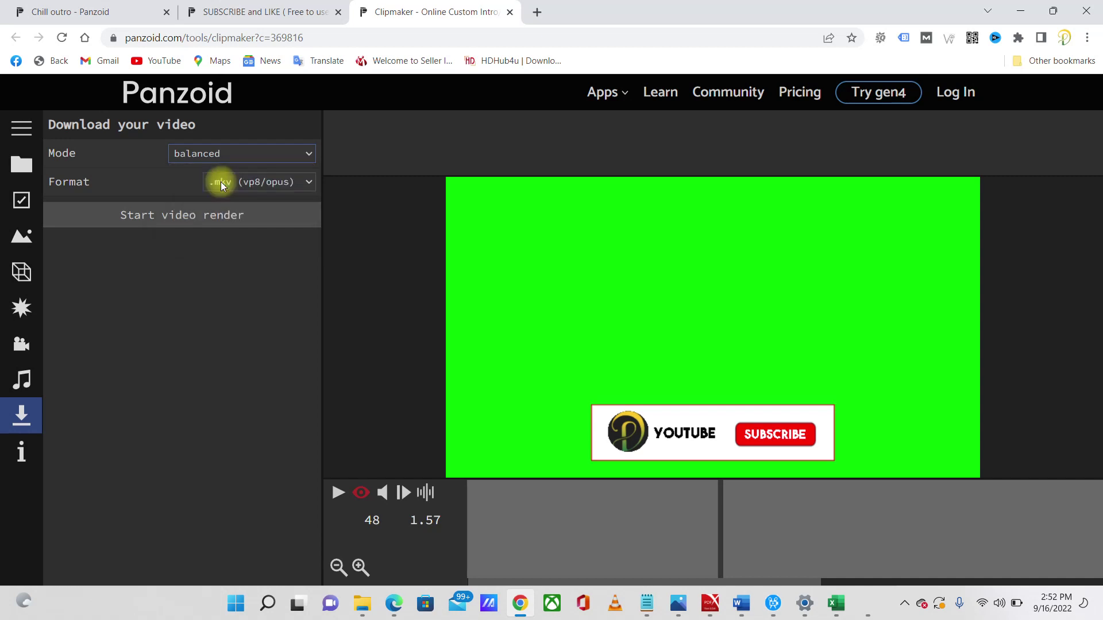
click(254, 184)
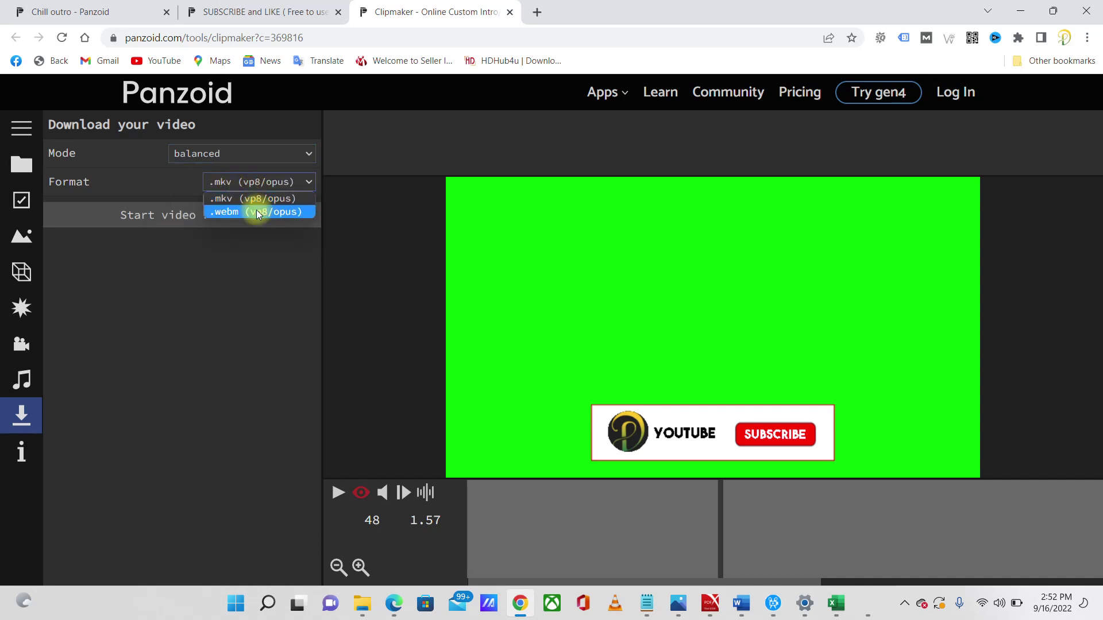
click(262, 199)
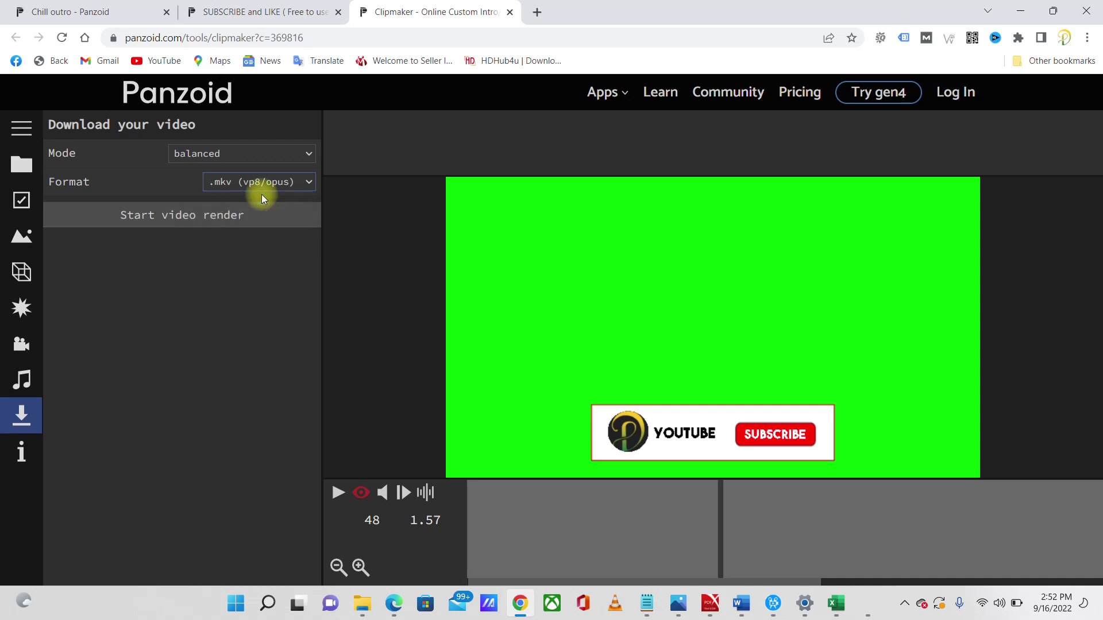
click(205, 218)
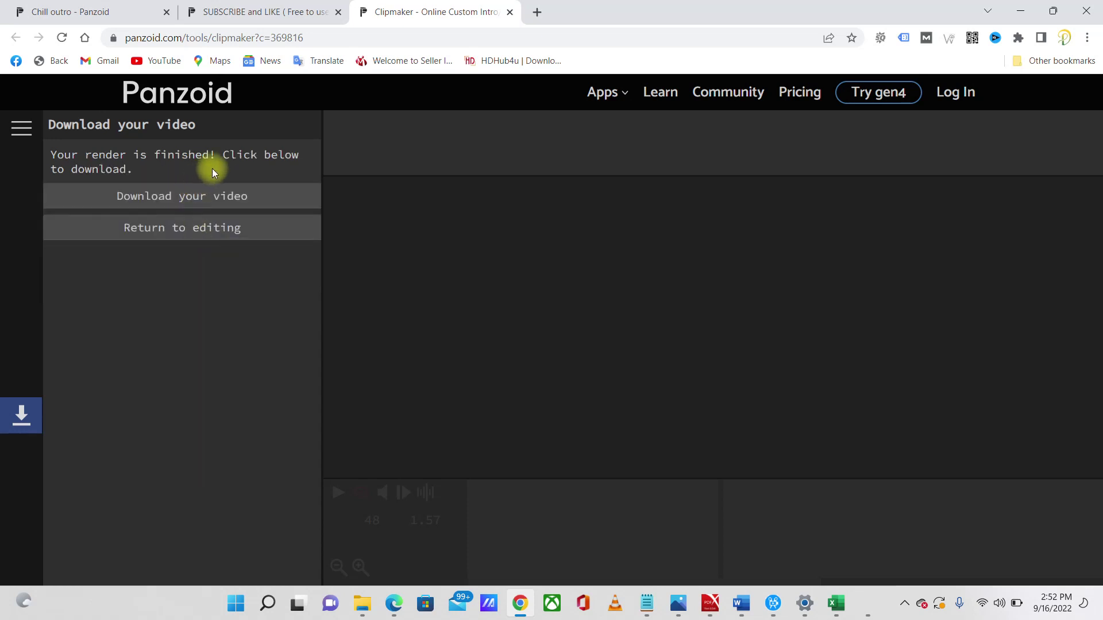
click(187, 197)
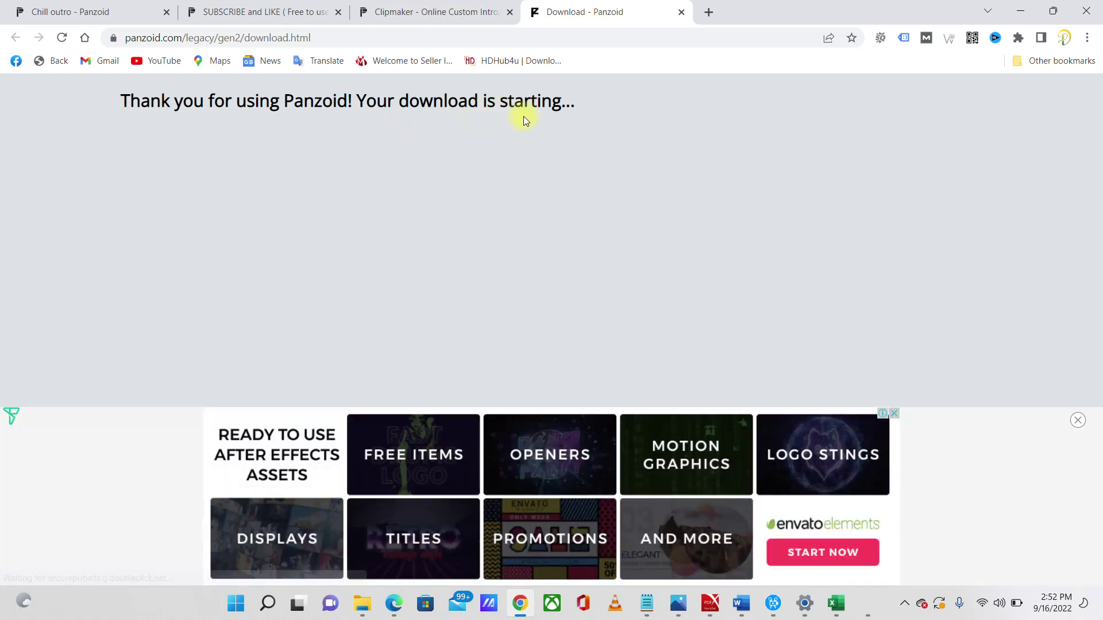
Open the downloaded video (1).mkv from the download shelf in VLC.
click(108, 569)
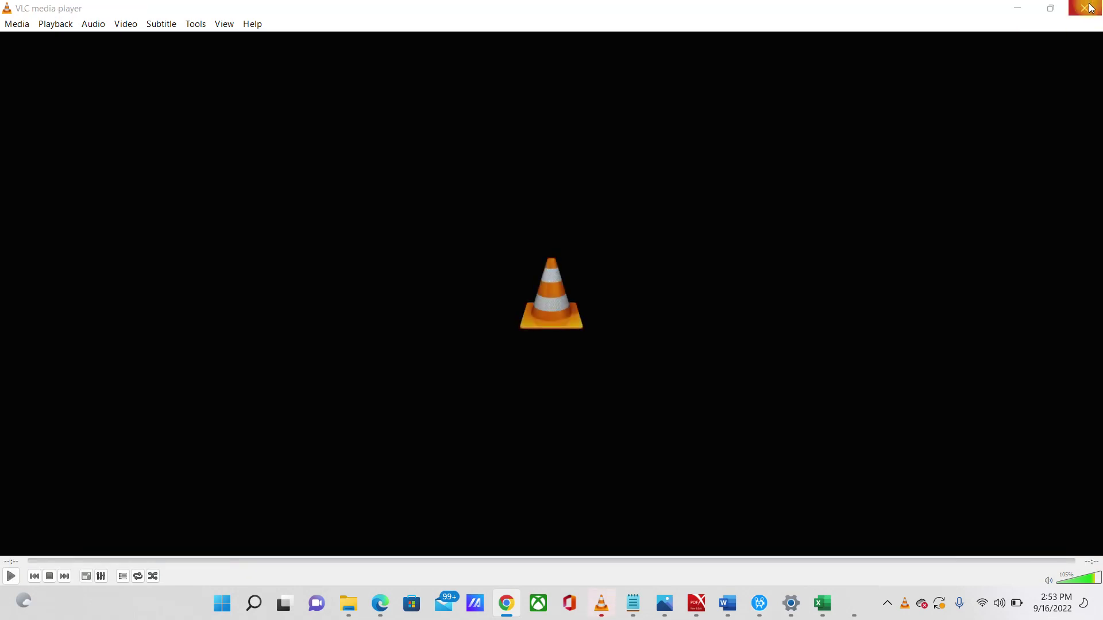
Close VLC and launch Movavi Video Editor Plus via search 'MOV', restarting the open copy.
click(1099, 6)
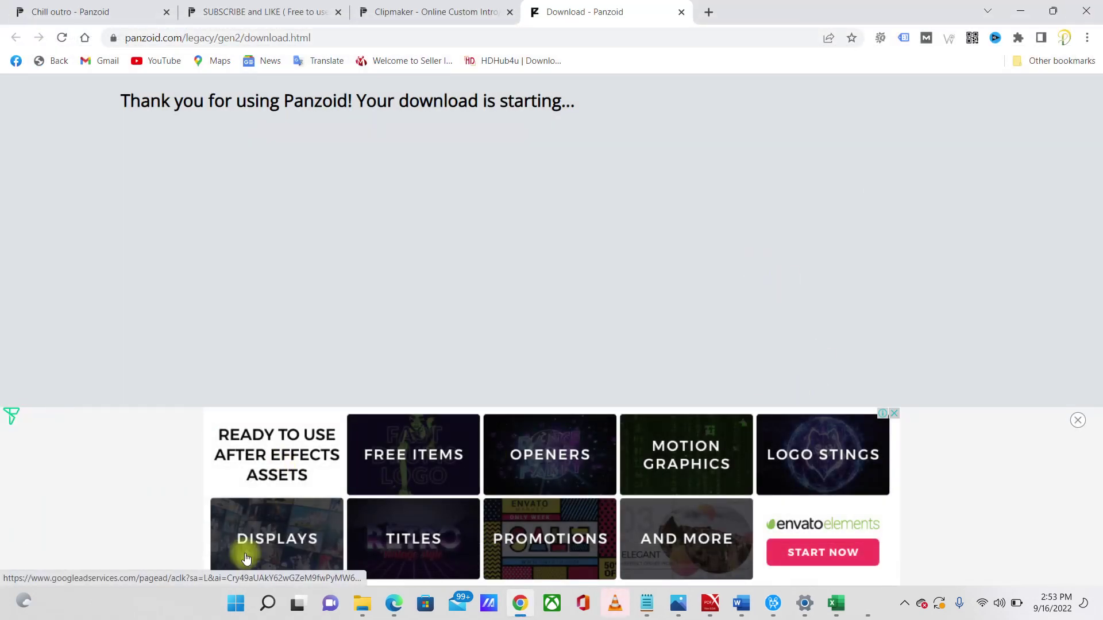
click(268, 603)
text(M)
key(BackSpace)
text(MOV)
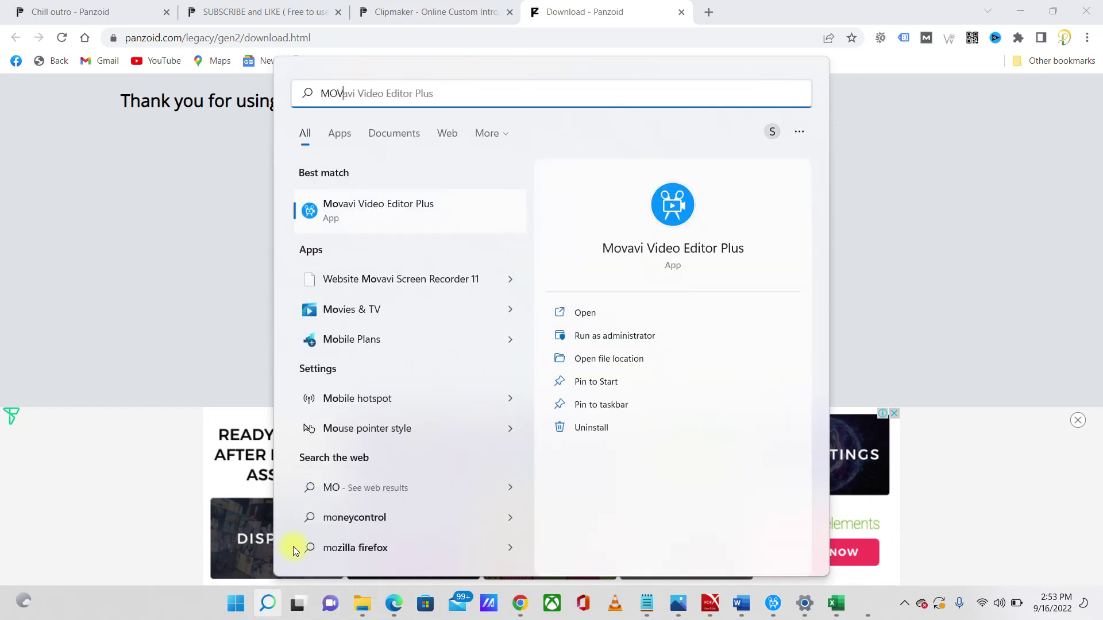
key(Return)
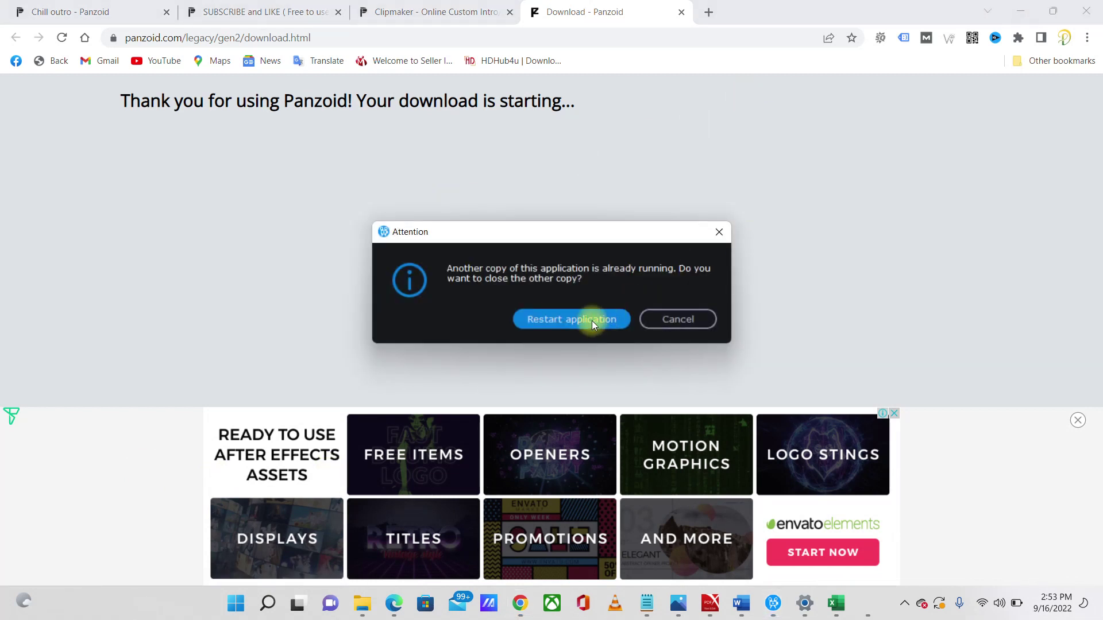
click(592, 321)
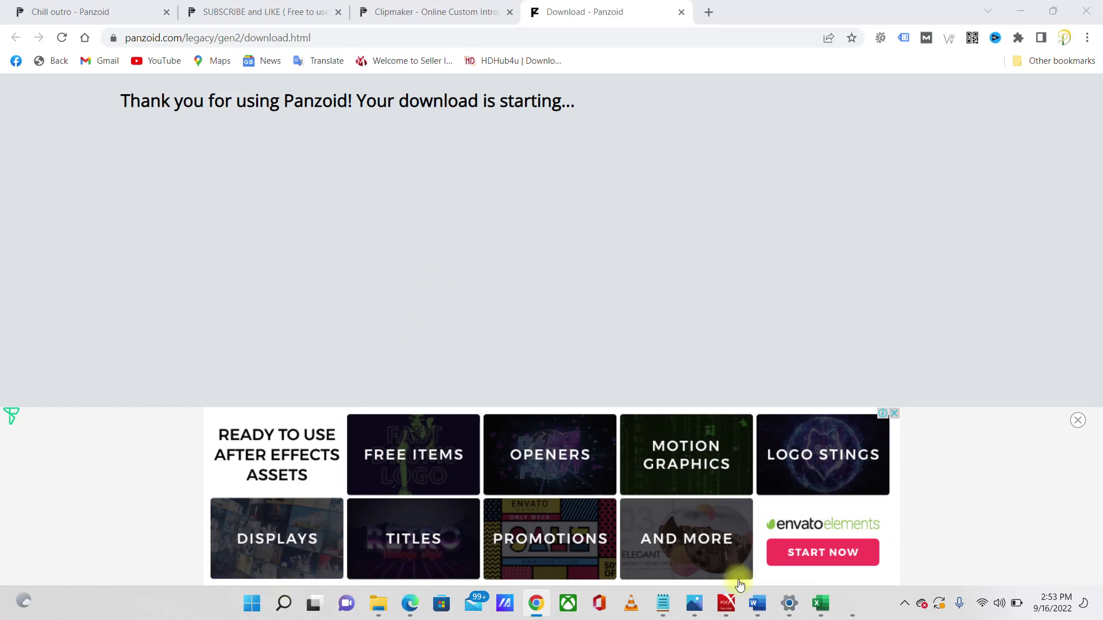
right_click(862, 616)
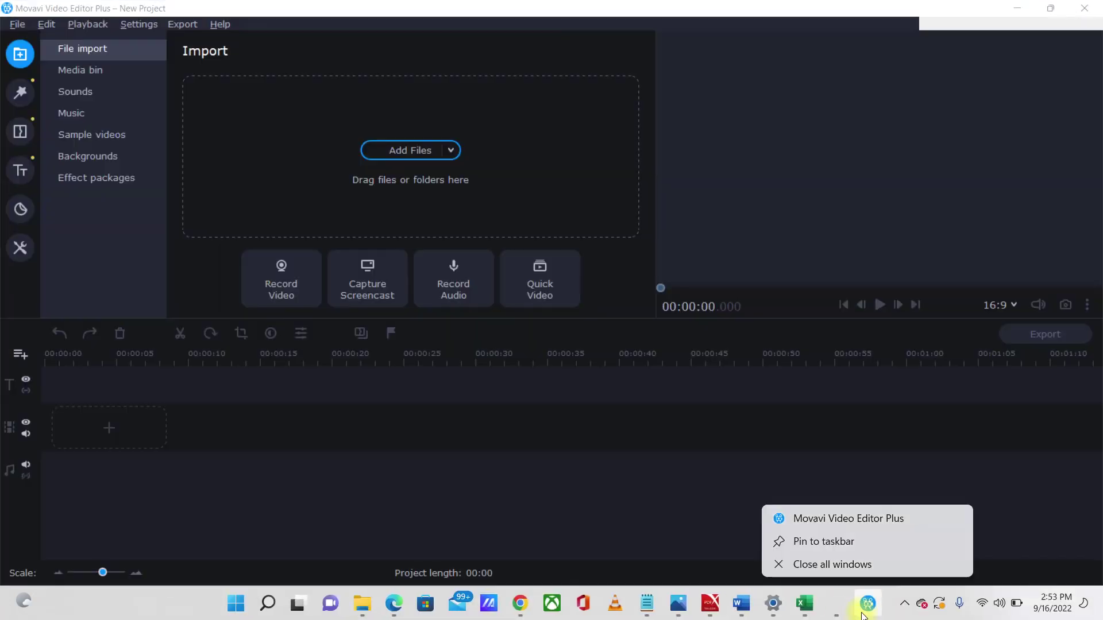
Recover the previous Movavi editing session with its timeline clips.
click(636, 470)
click(598, 331)
click(81, 69)
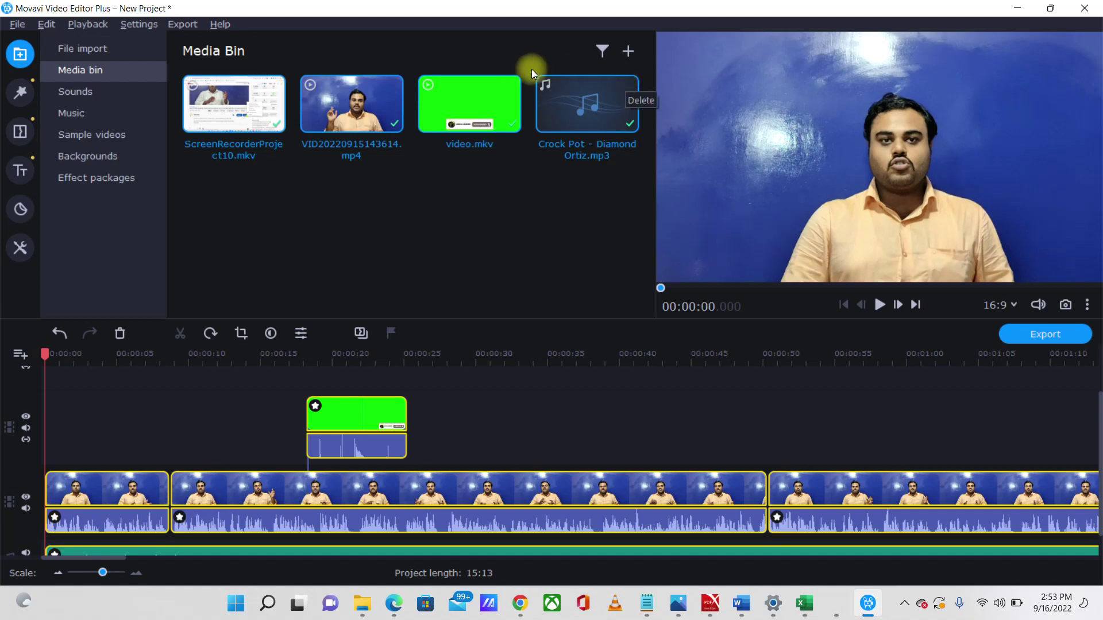
Minimize Movavi, dismiss the ad banner and show Chrome's Downloads page with Ctrl+J.
double_click(556, 8)
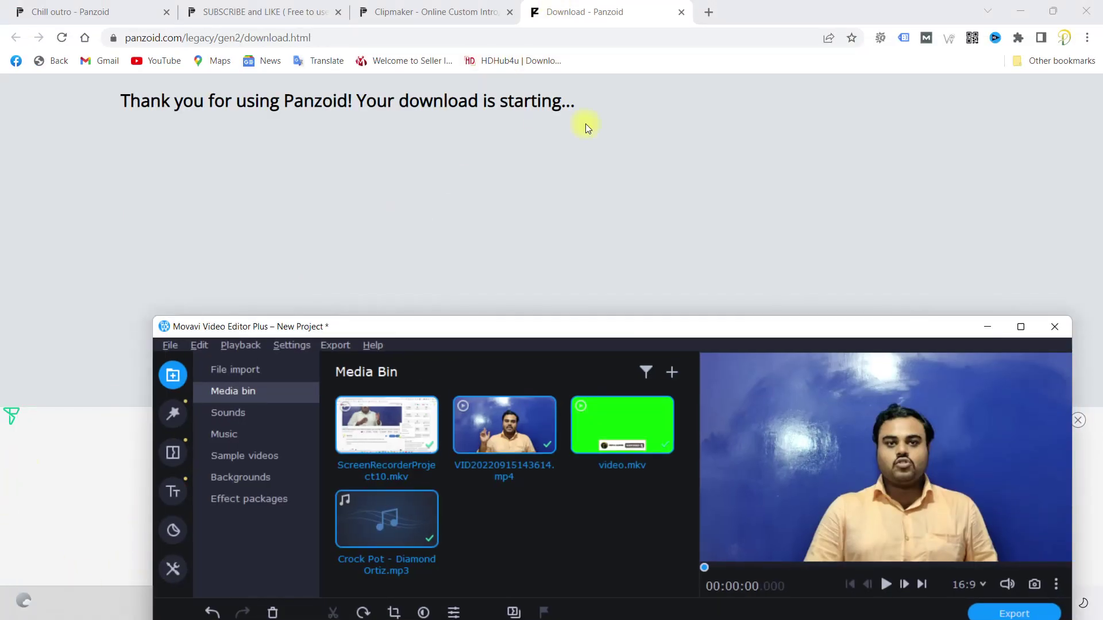
click(989, 331)
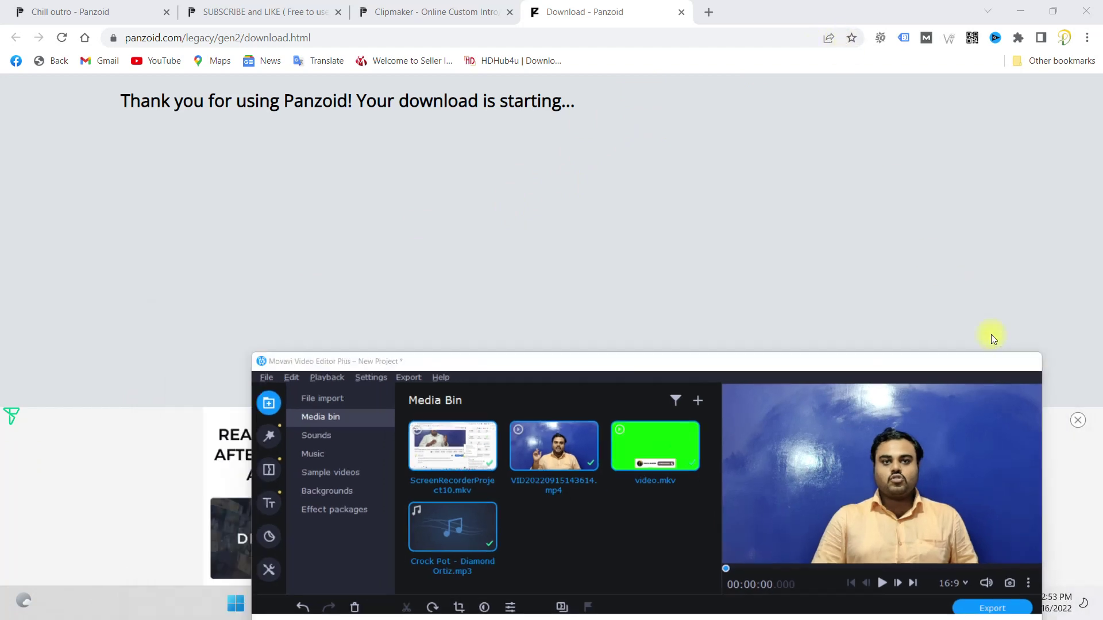
click(1073, 422)
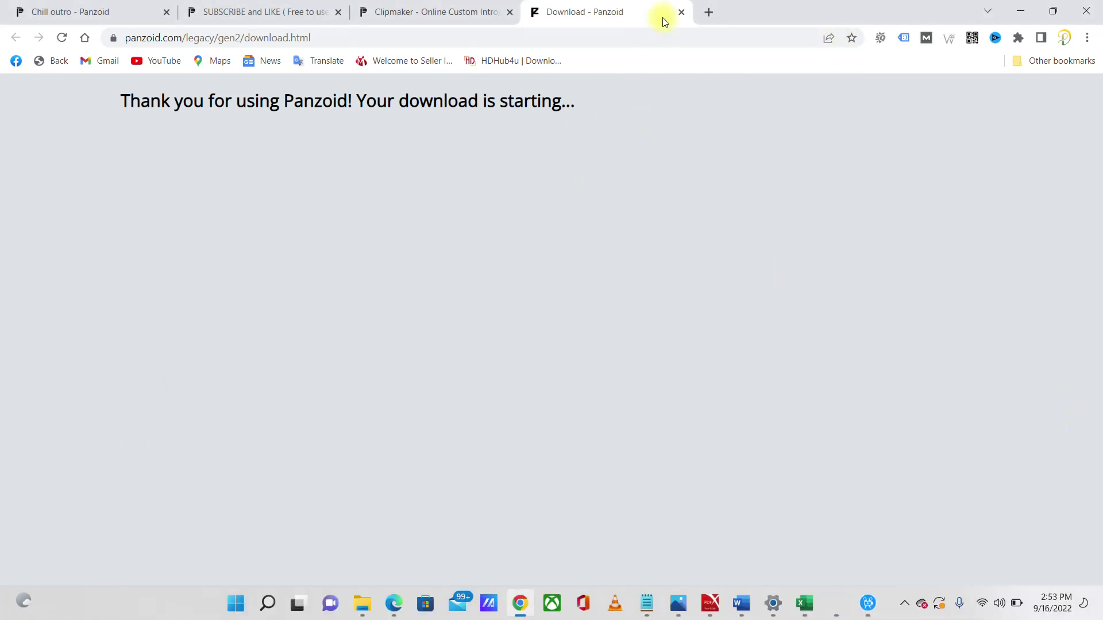
key(ctrl+j)
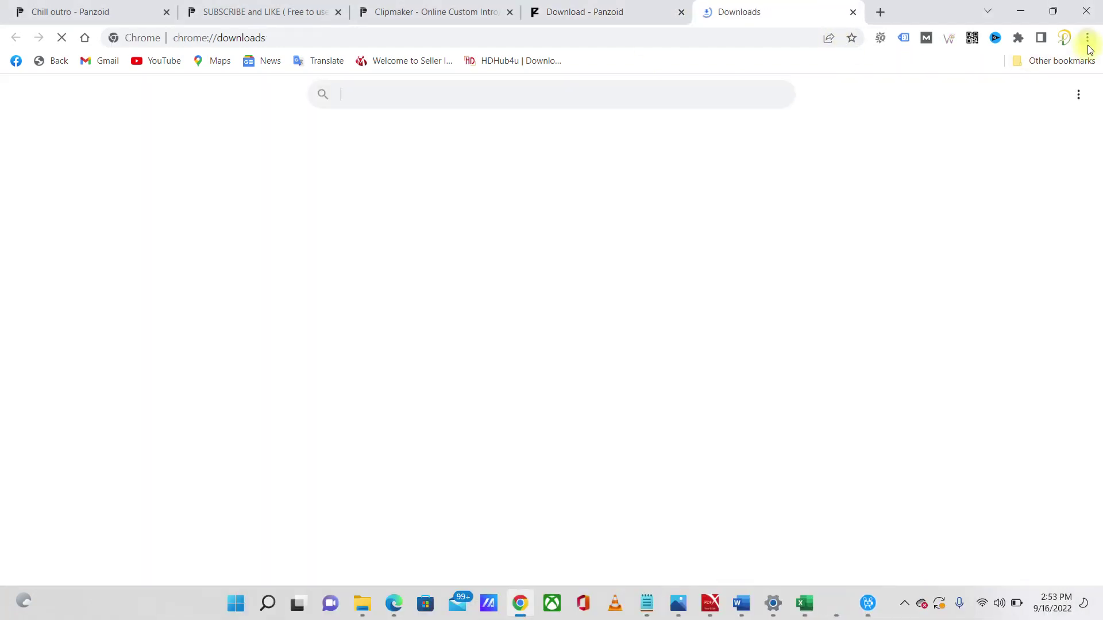
Drag video (1).mkv from the Downloads folder into Movavi's Media Bin and maximize the editor.
click(423, 232)
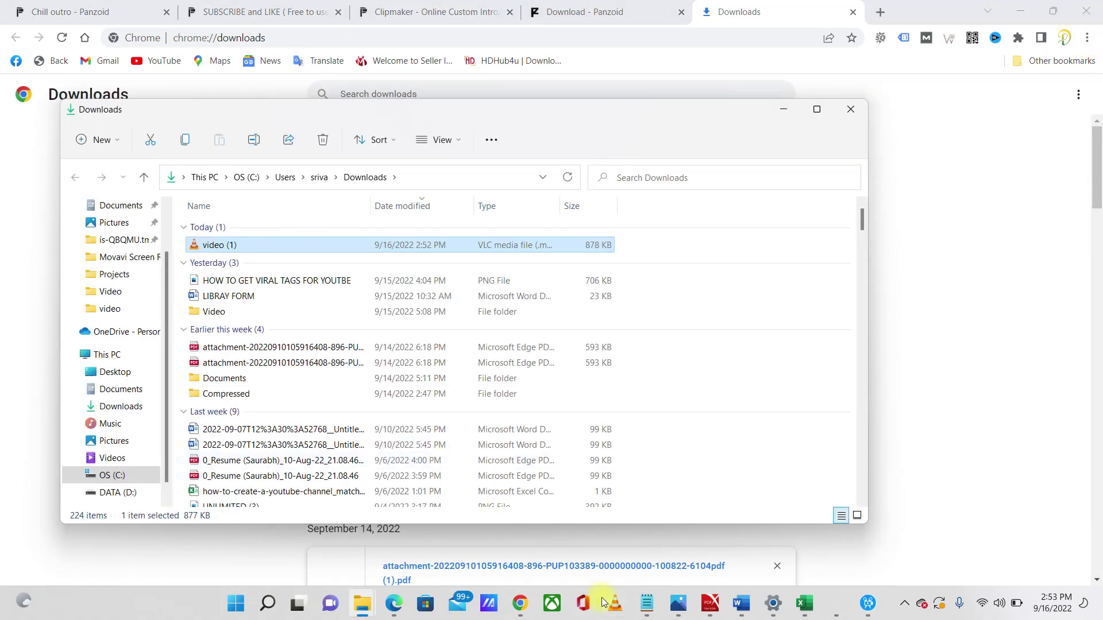
click(868, 603)
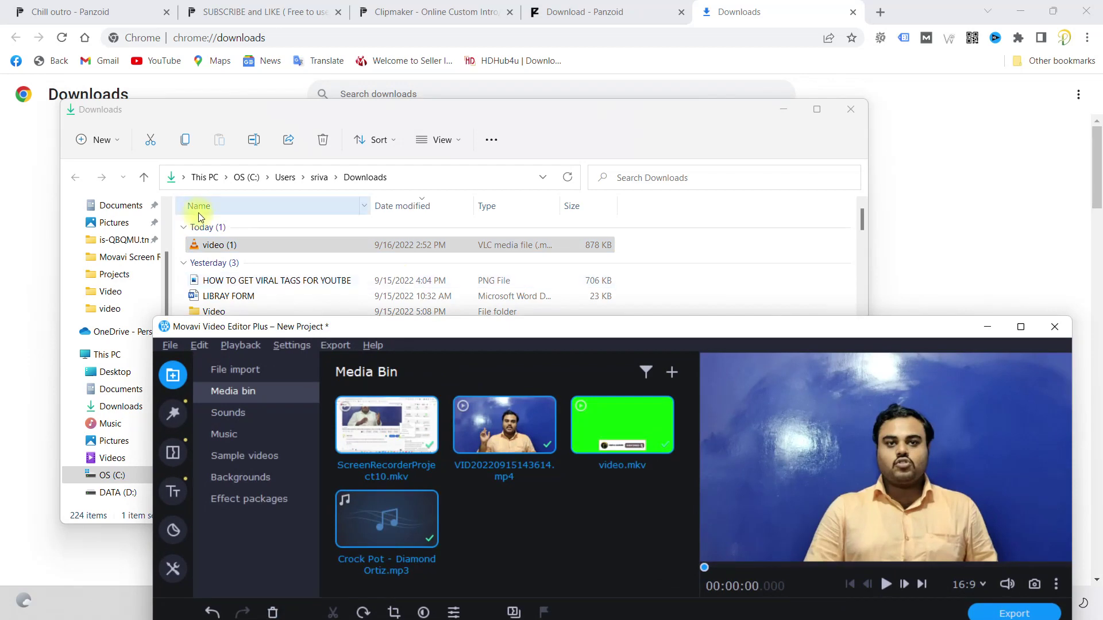
mouse_move(212, 245)
mouse_down()
mouse_move(427, 475)
mouse_move(502, 491)
mouse_up()
double_click(650, 332)
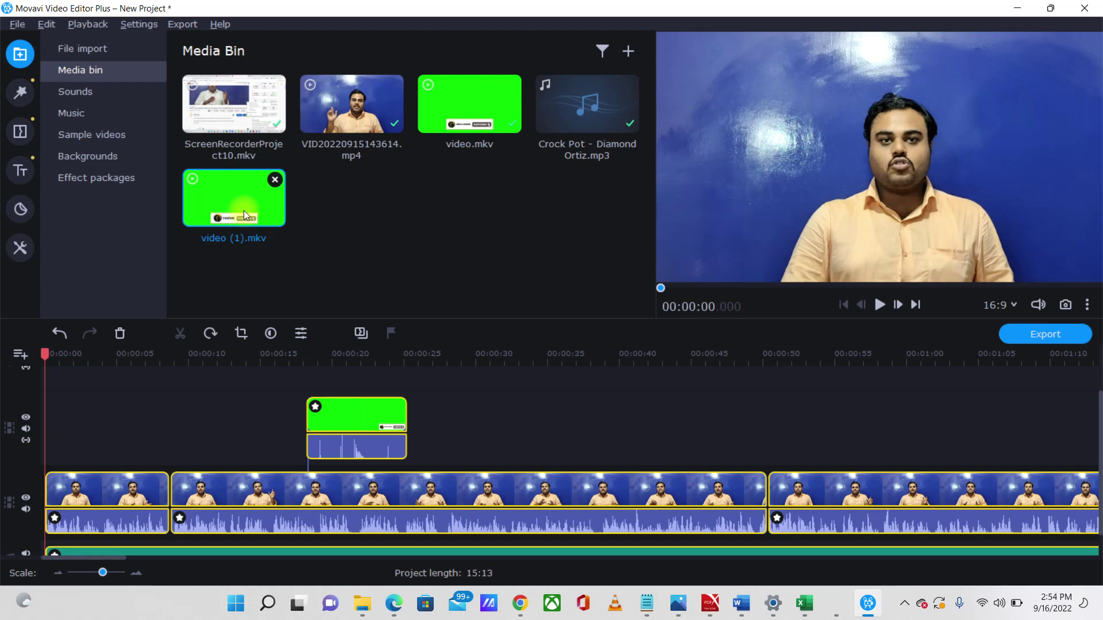
Position video (1).mkv on the overlay track at 00:00:40 above the talking-head footage and preview it.
drag(243, 210, 626, 397)
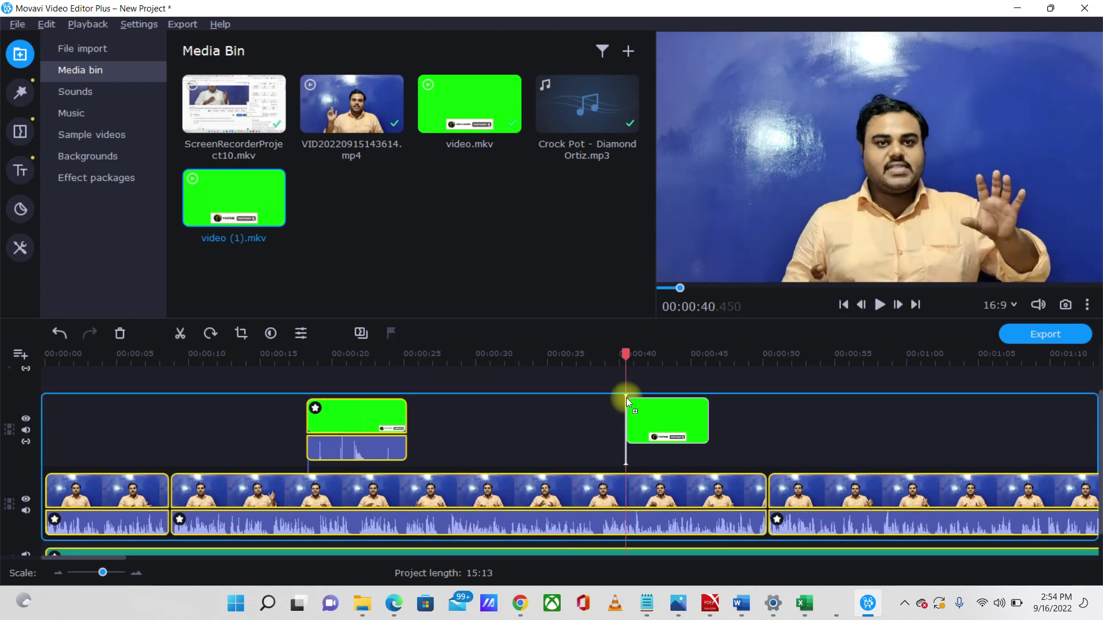
drag(627, 398, 618, 406)
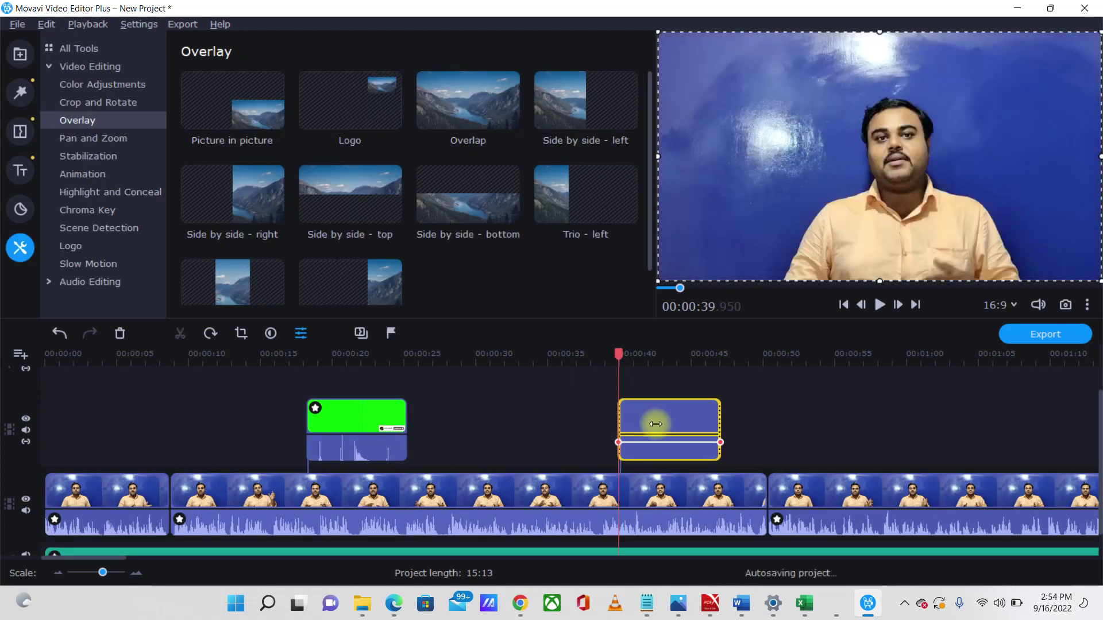
click(656, 425)
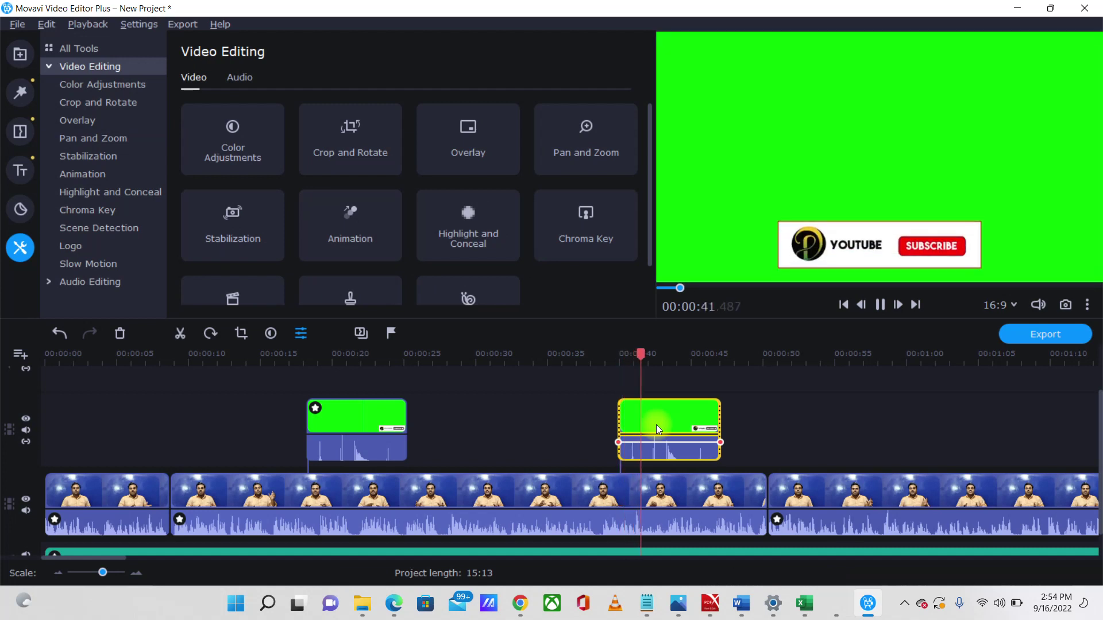
key(space)
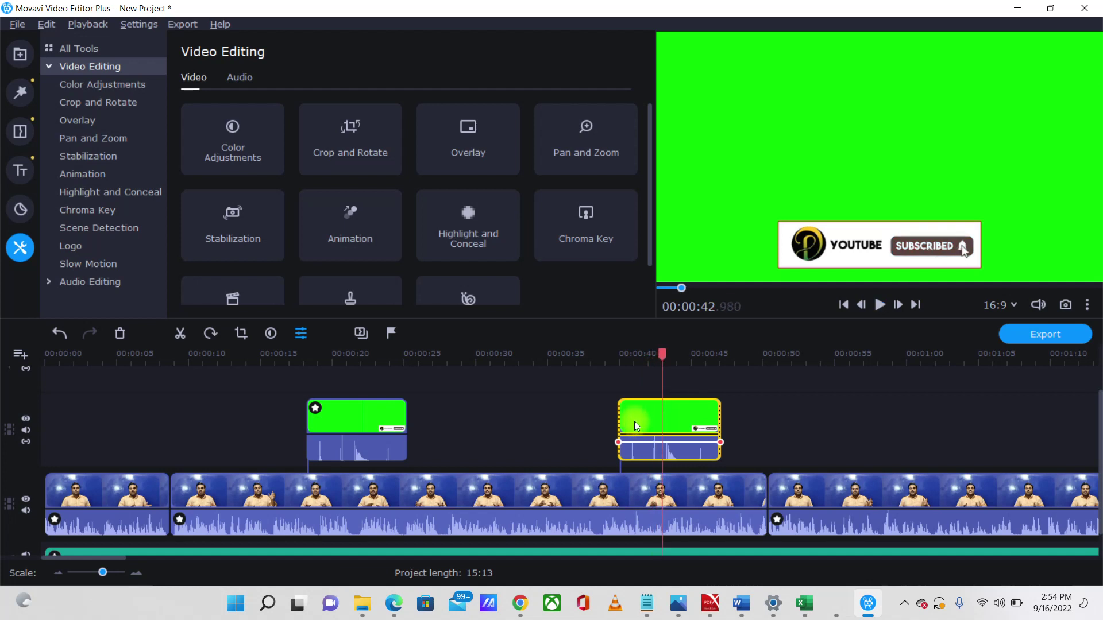
double_click(634, 423)
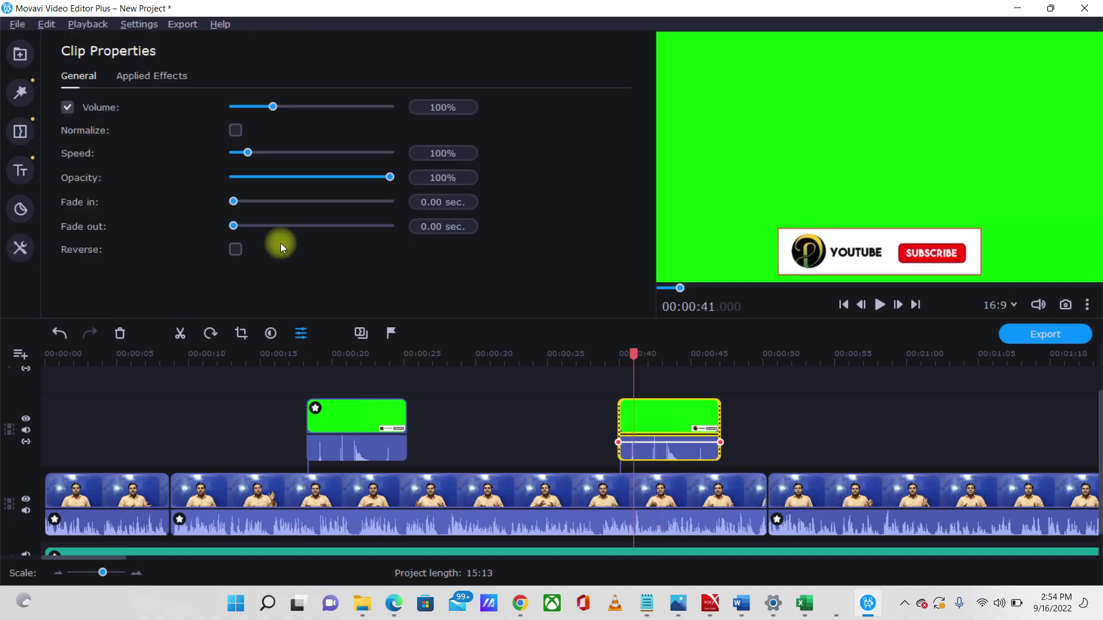
Key out the overlay's green with Chroma Key at tolerance 80, then preview the banner over the presenter.
click(20, 248)
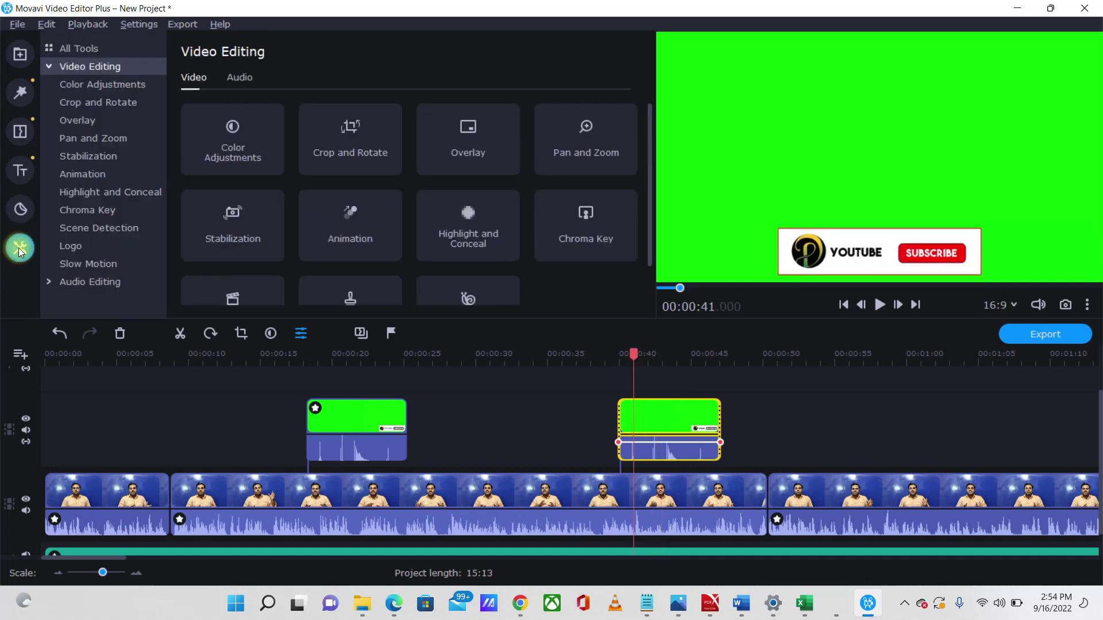
click(115, 208)
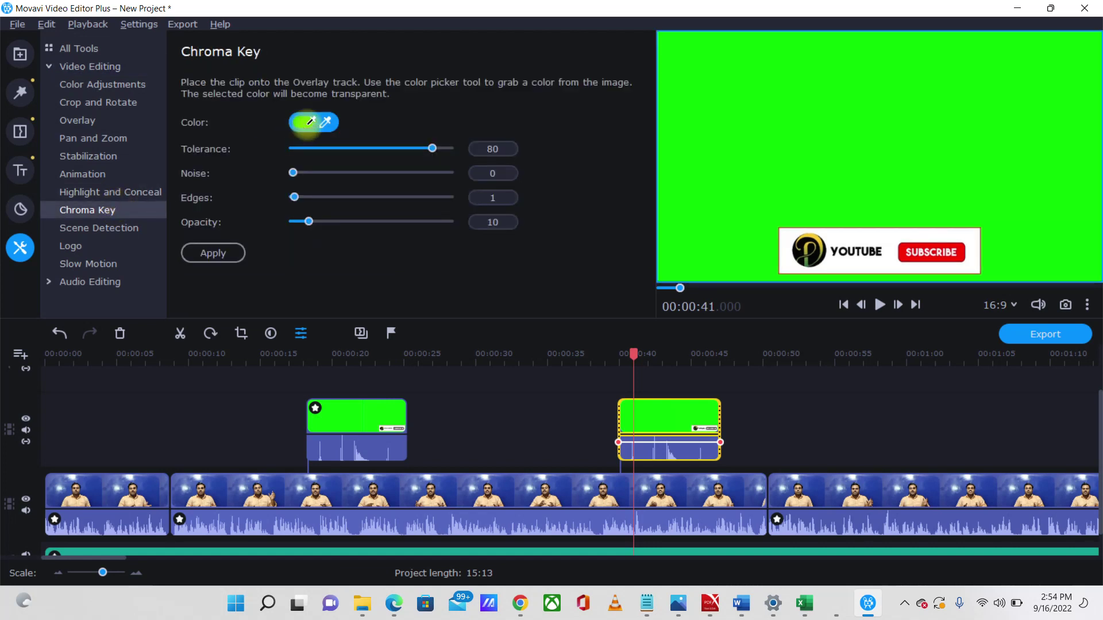
click(917, 153)
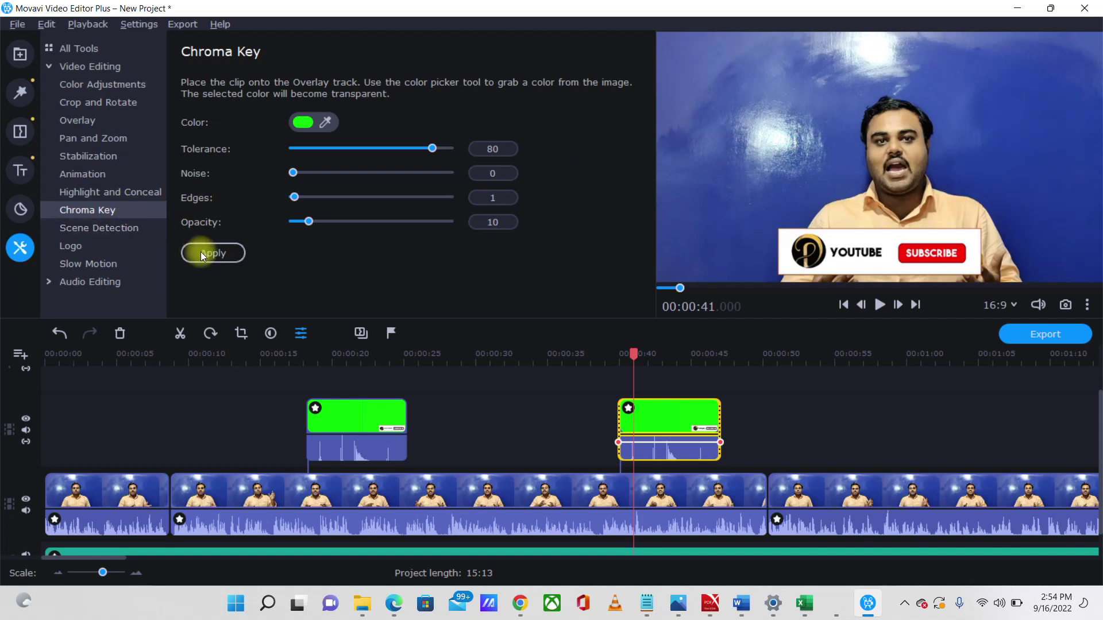
click(203, 253)
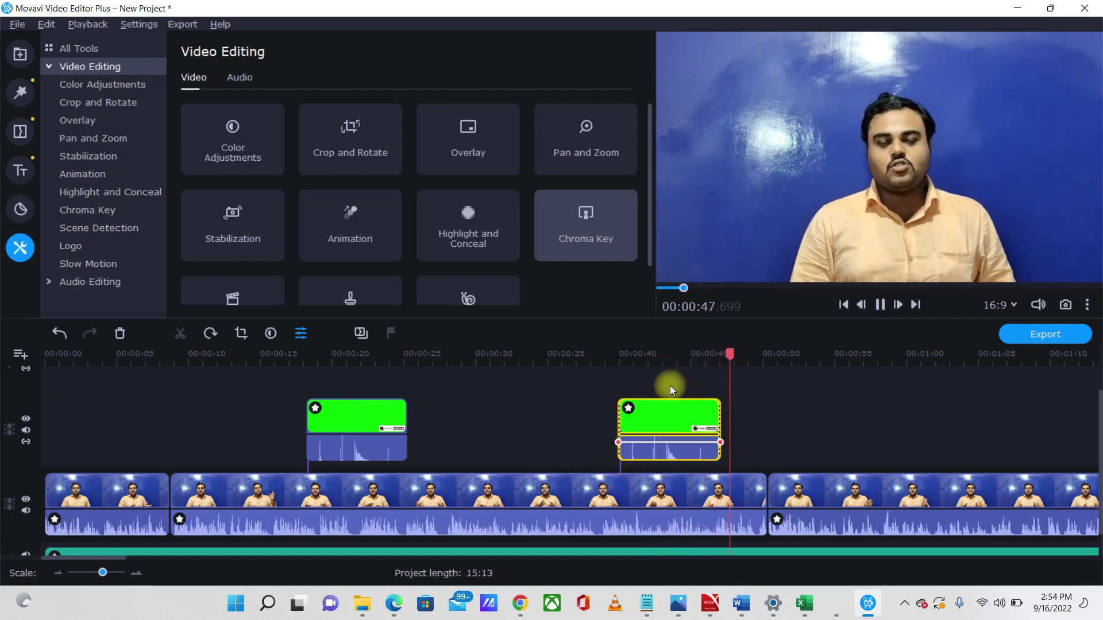
key(space)
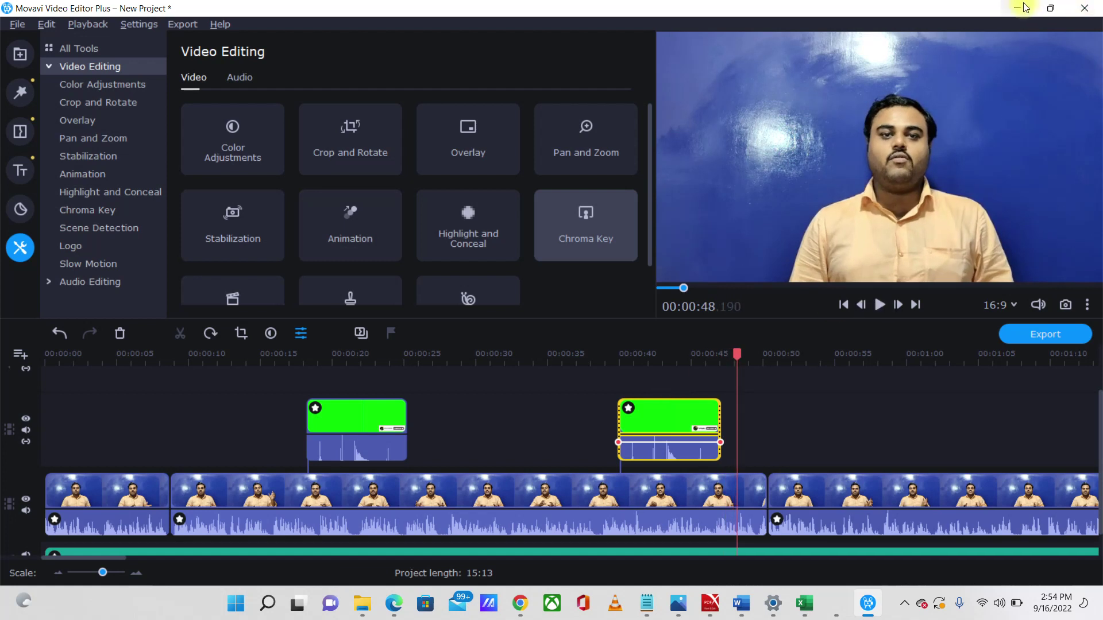